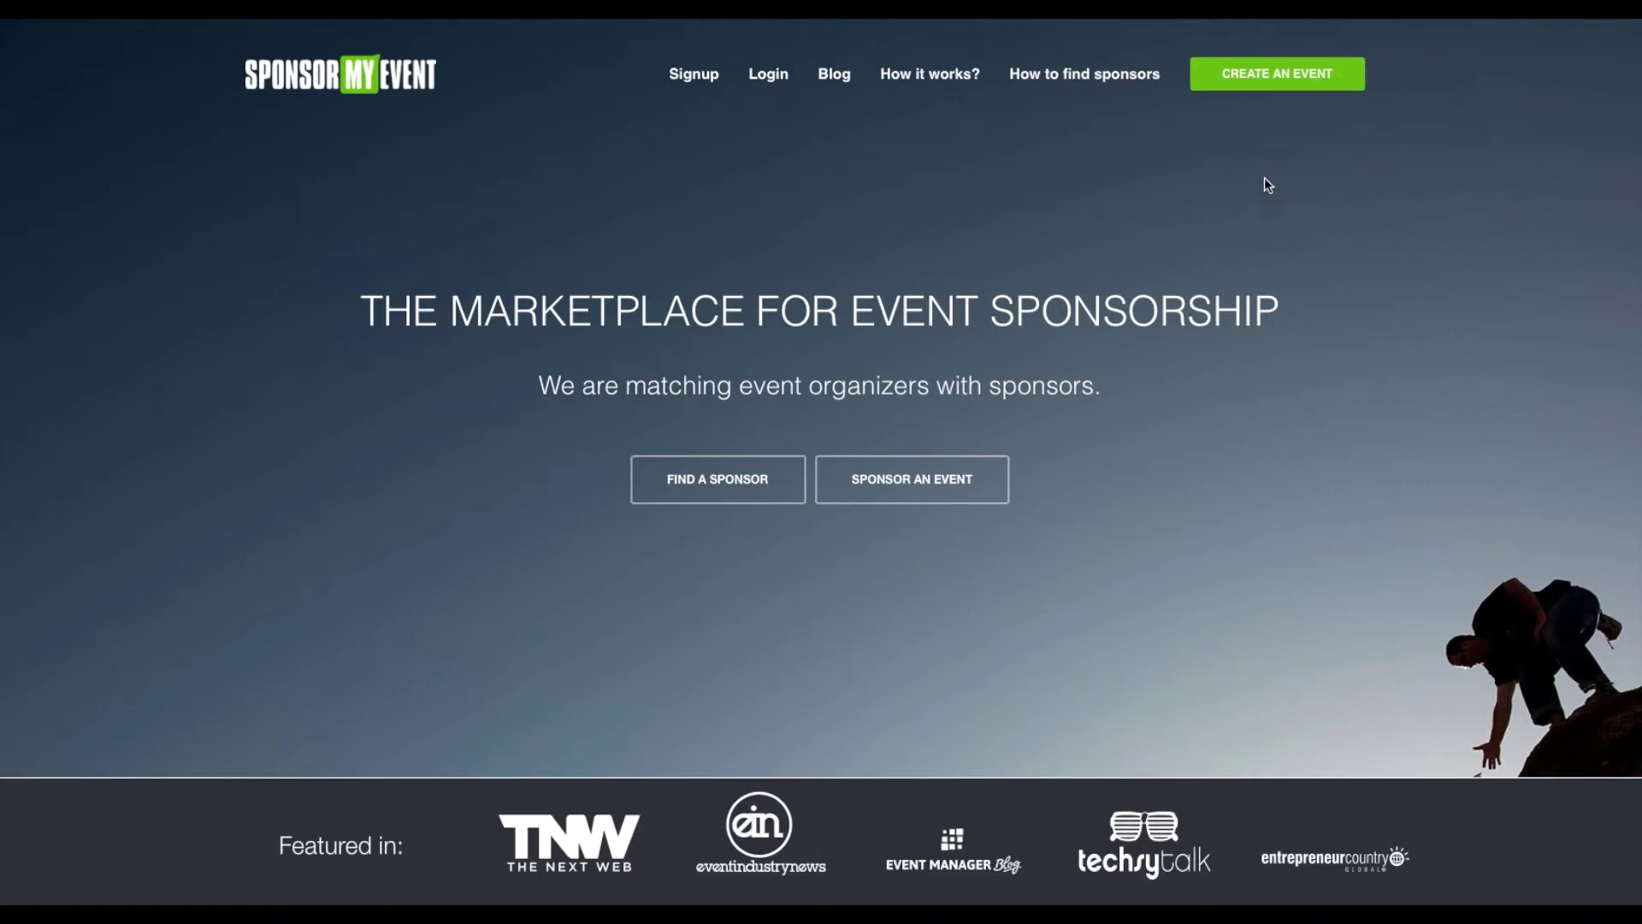
Create a new event named Testevent with United States ($) as its country
left_click(1281, 73)
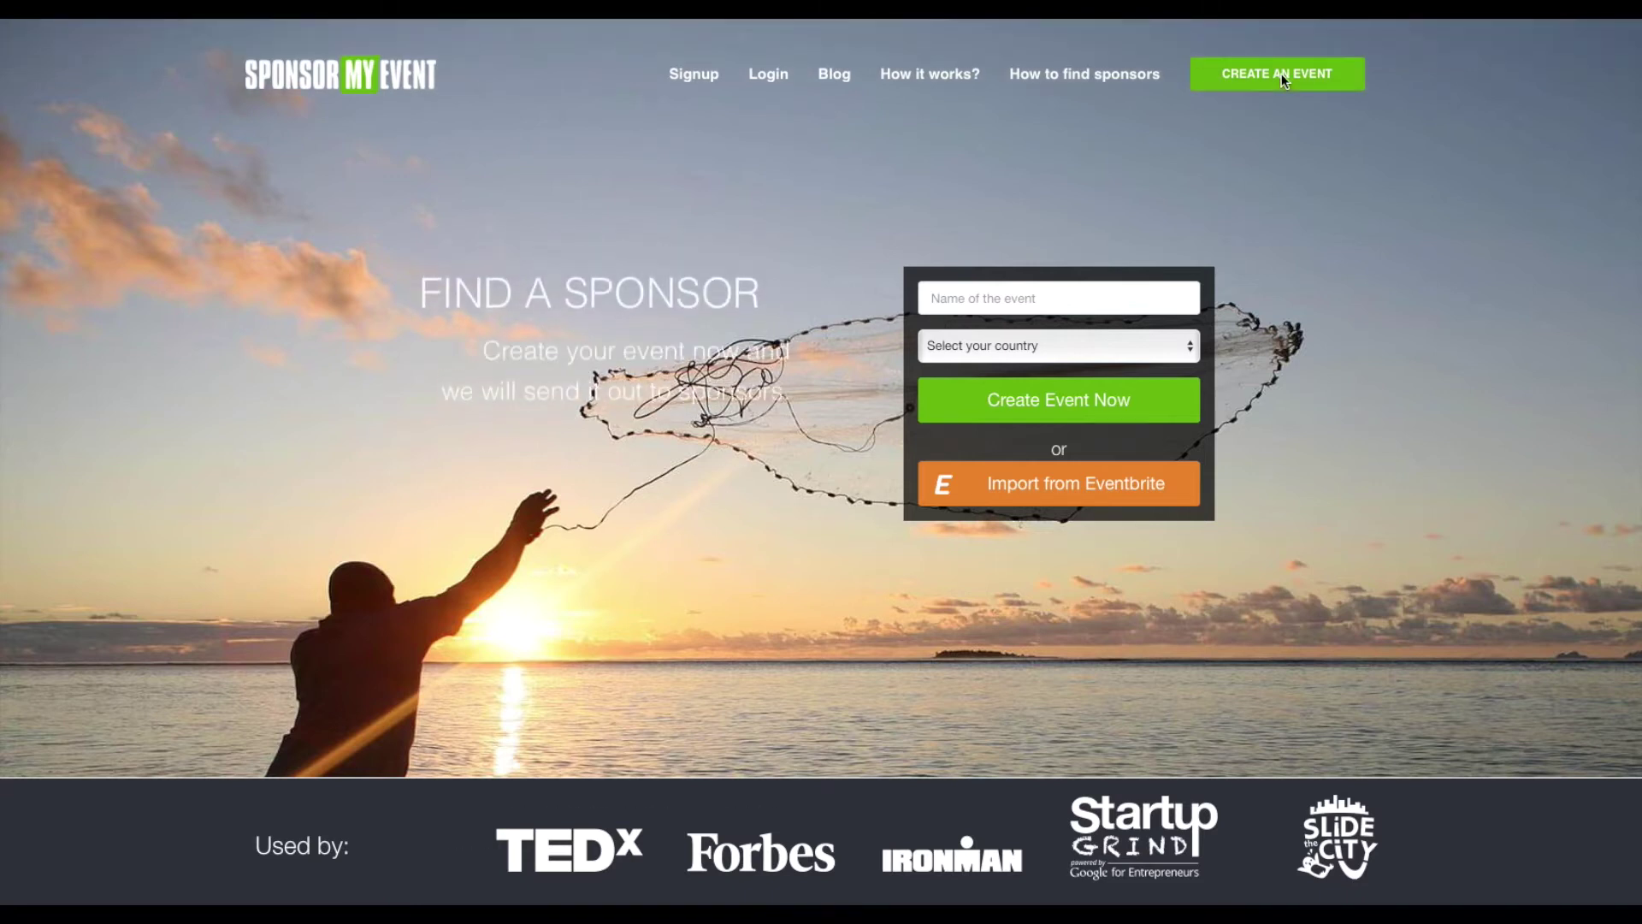
left_click(974, 297)
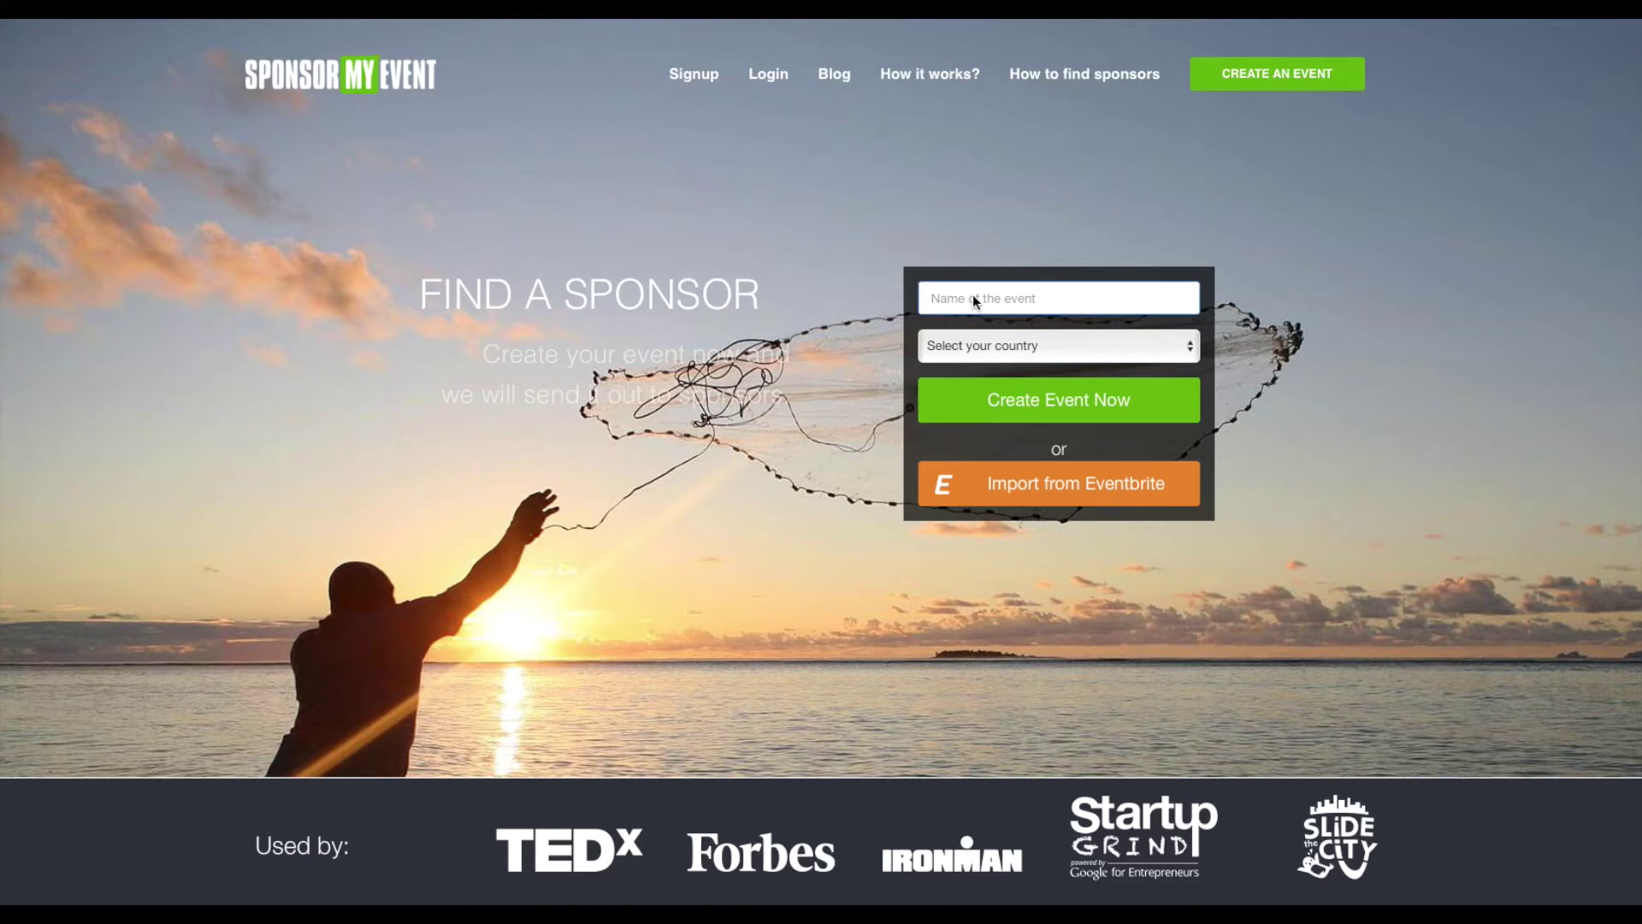
type("Testevent")
left_click(1010, 335)
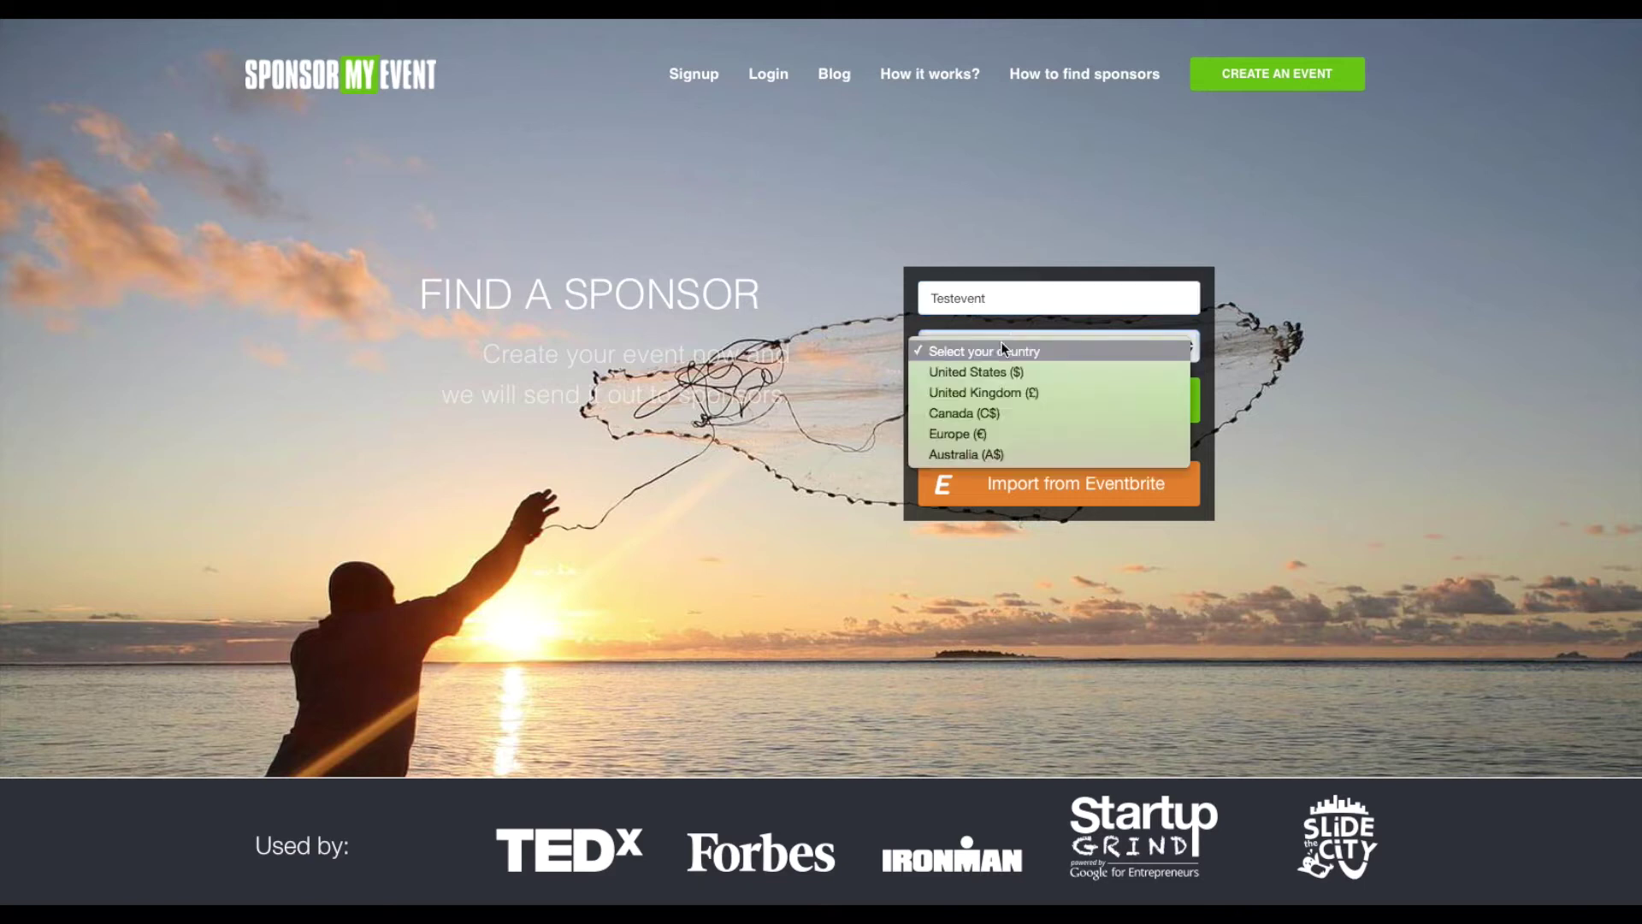
left_click(987, 373)
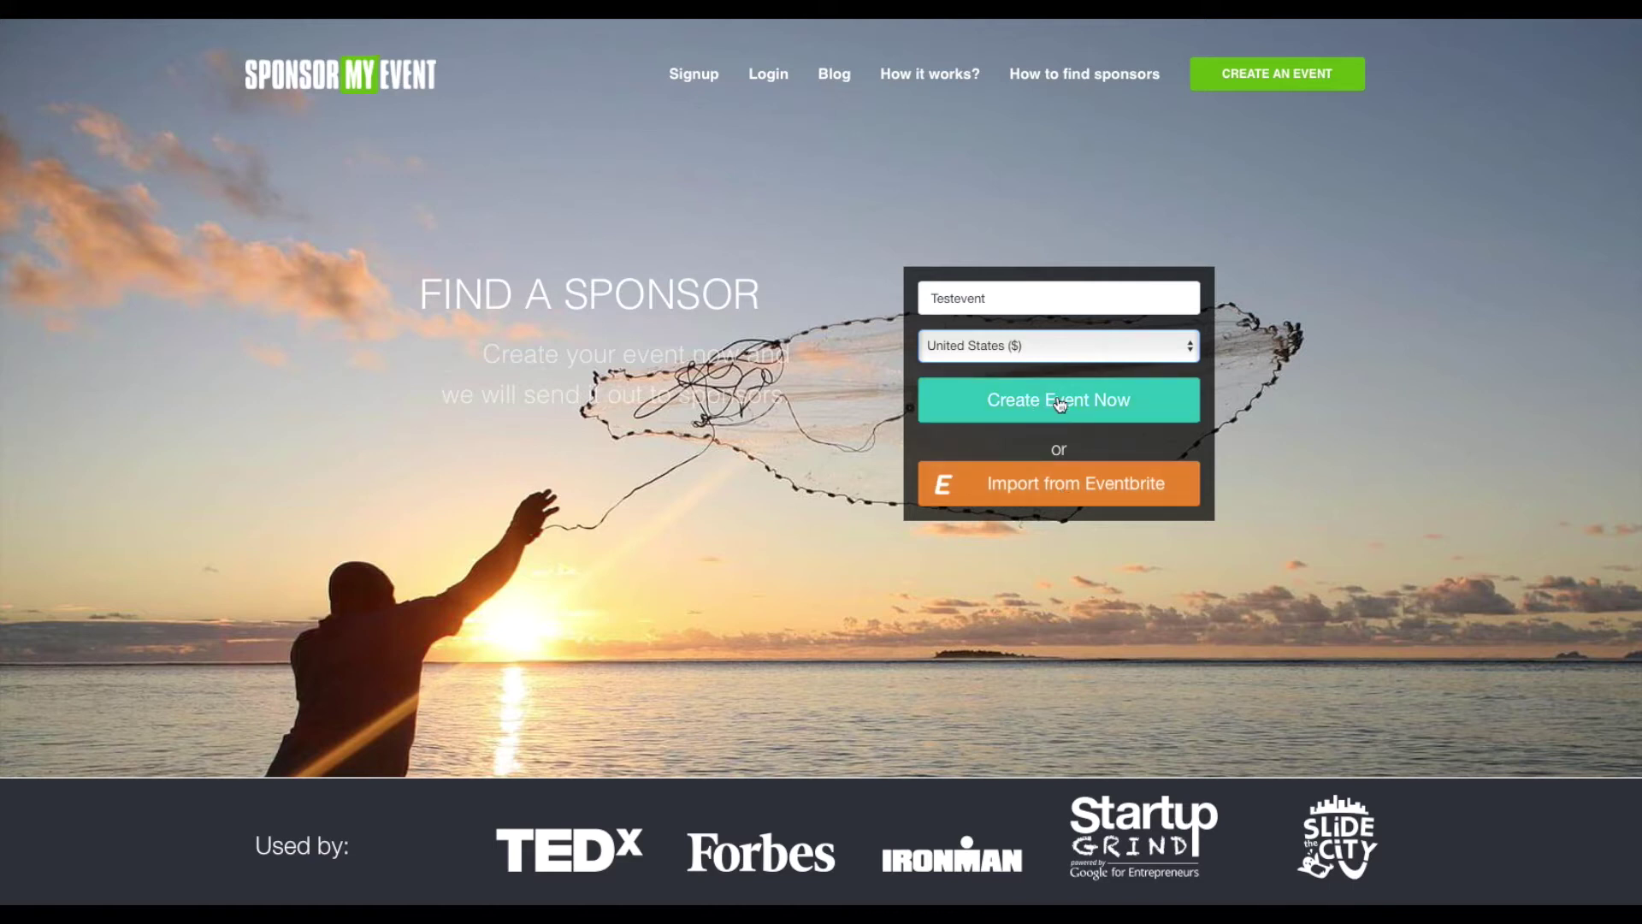
left_click(1060, 403)
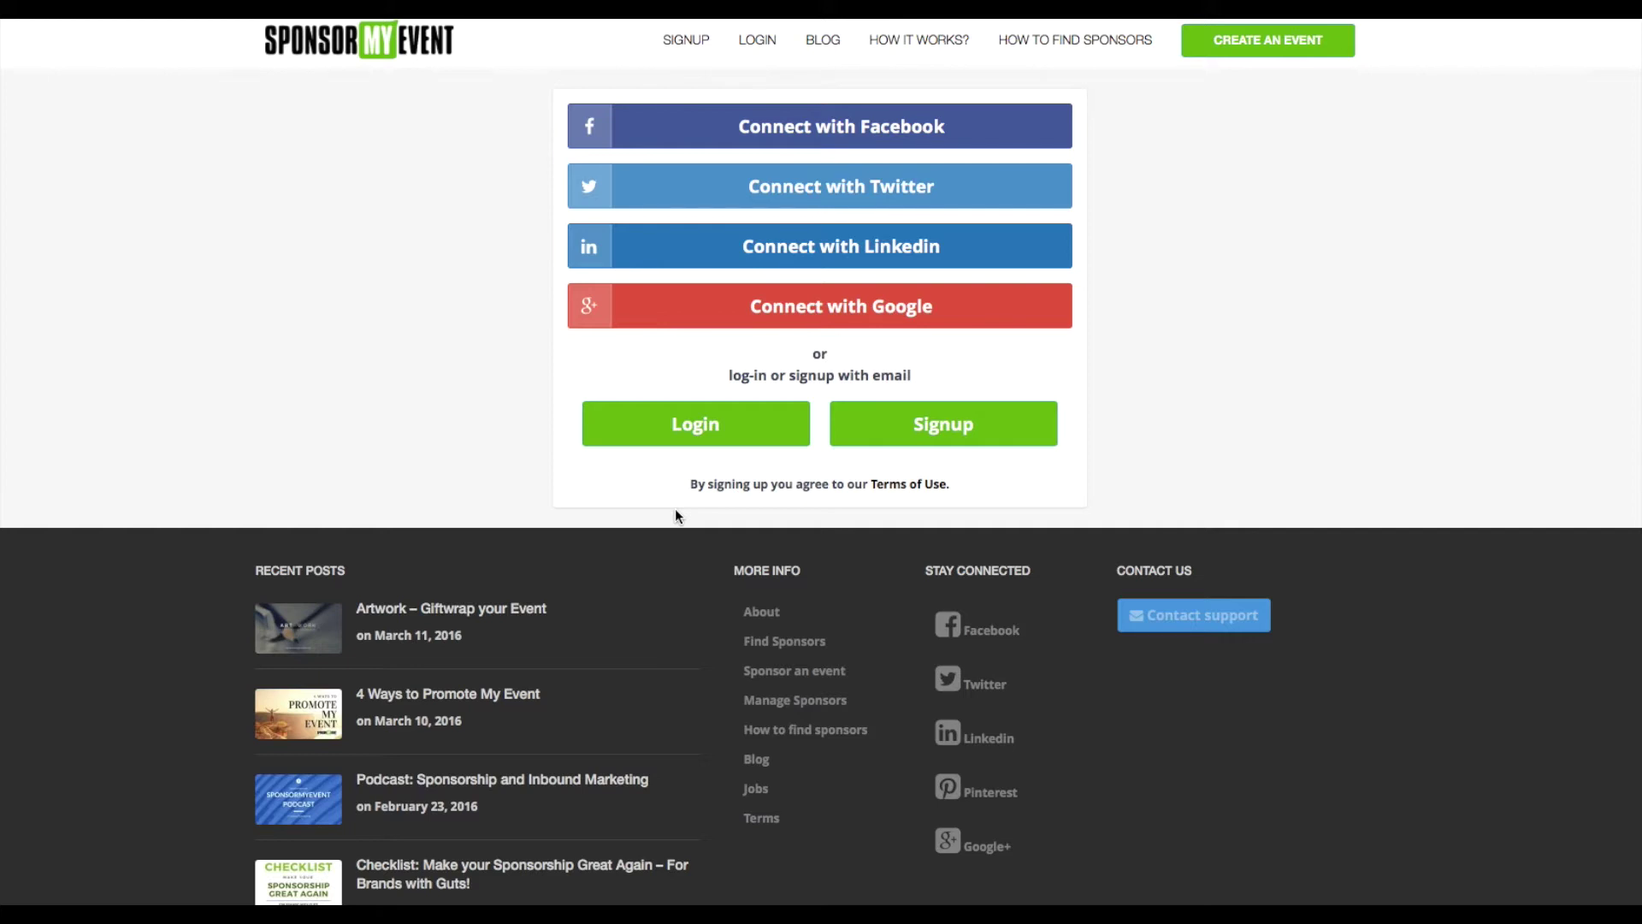
Register by email with the account address, holder's name and password, saving the password in Safari
left_click(944, 425)
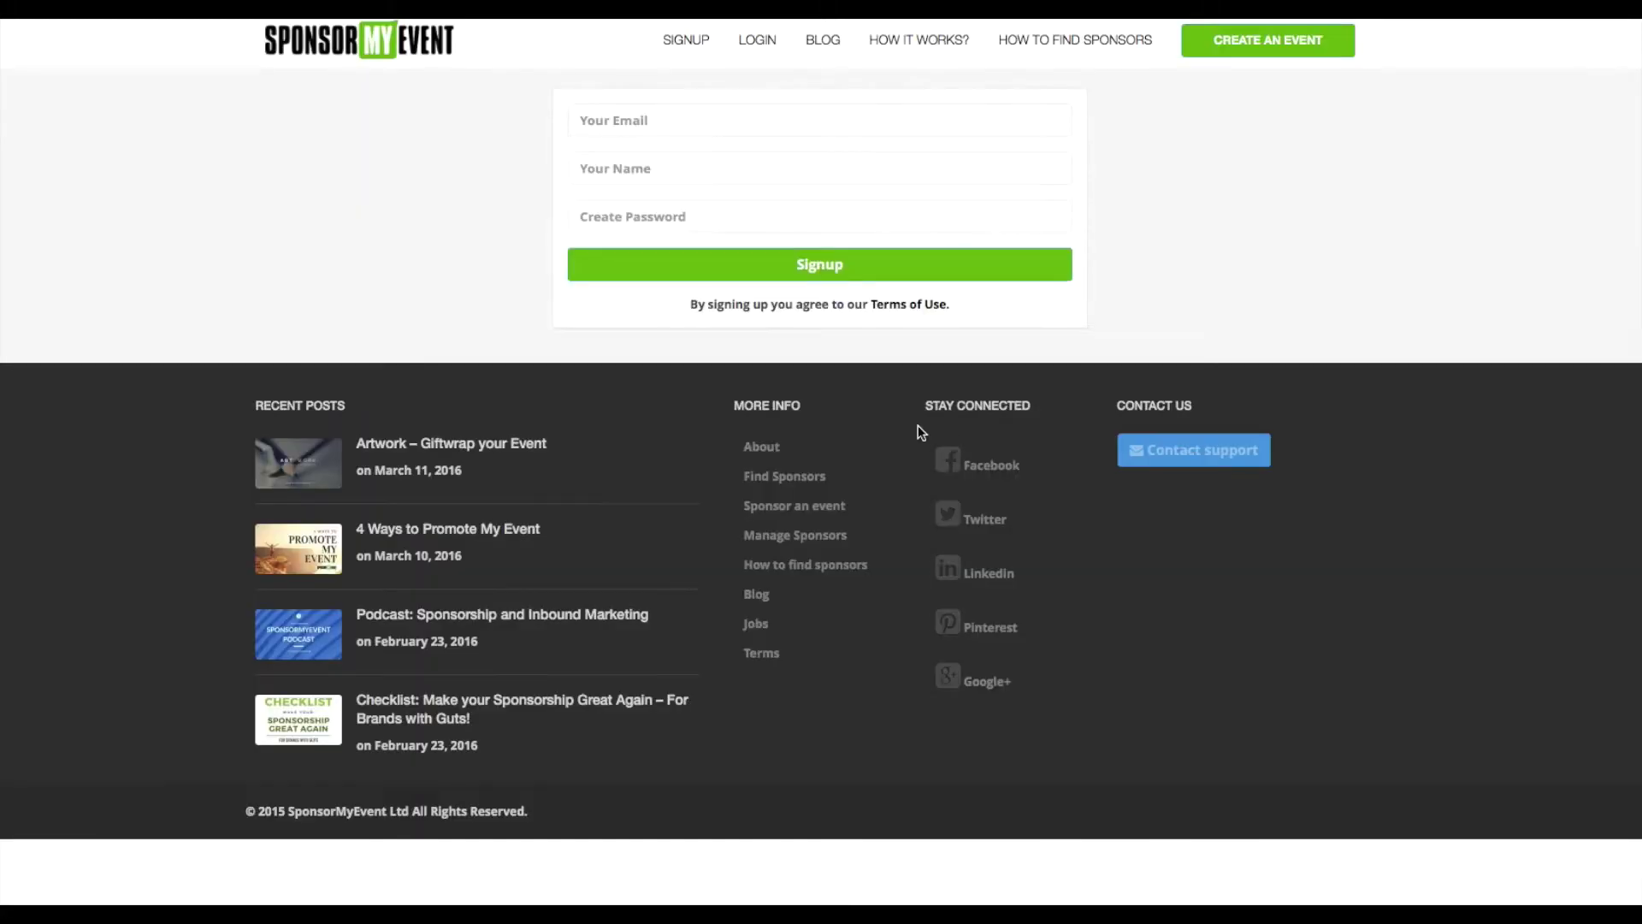
left_click(654, 122)
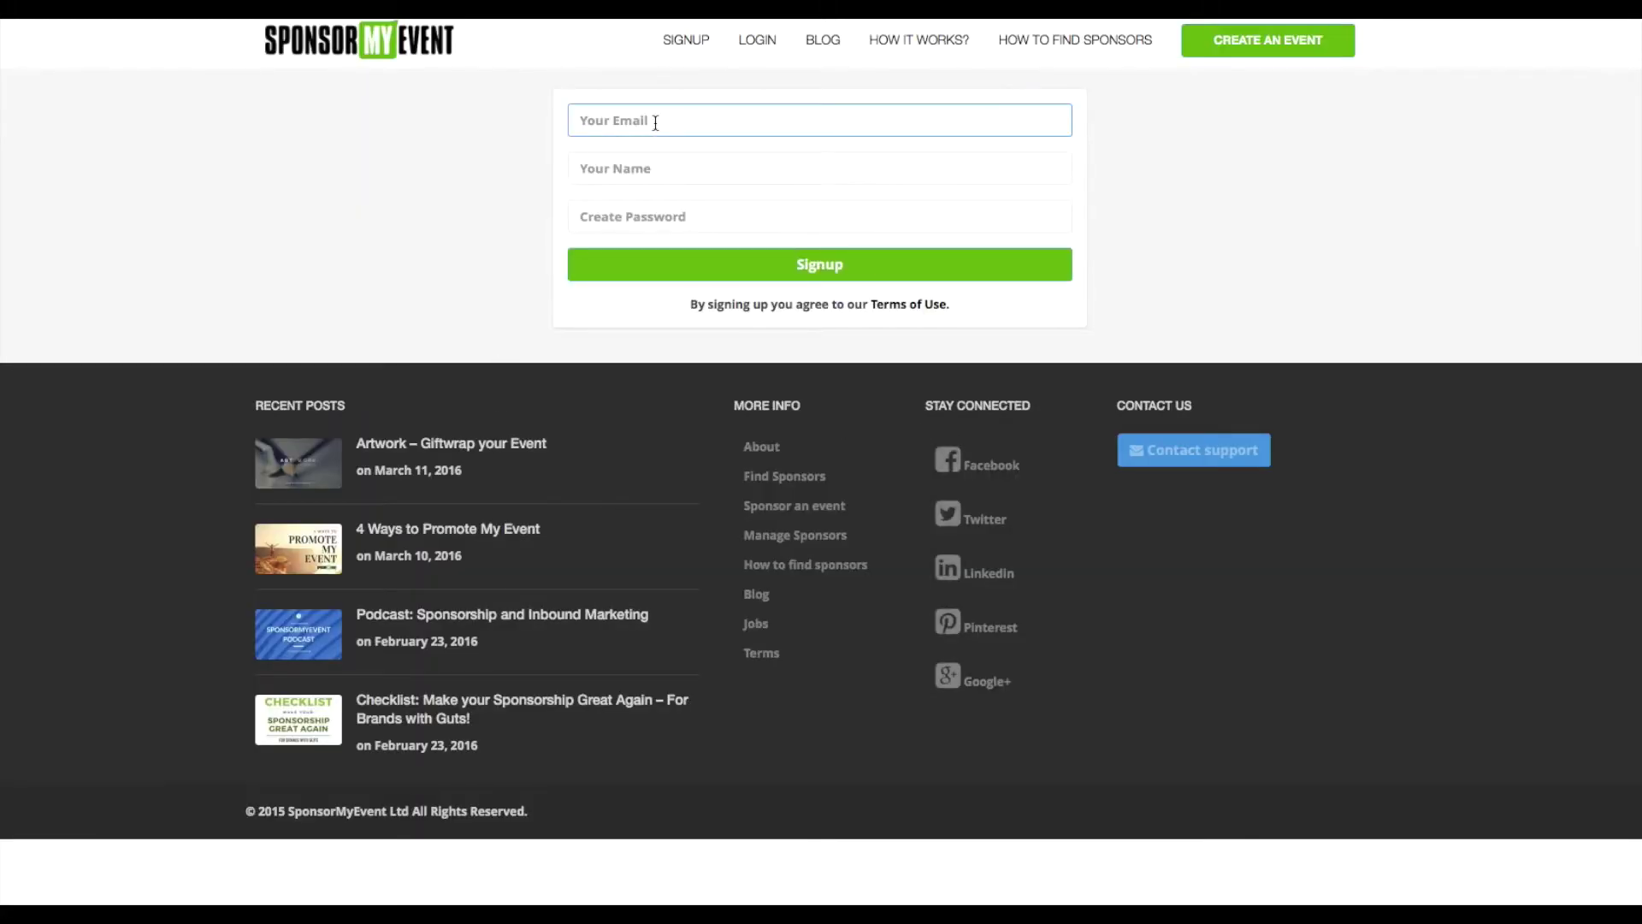
key("Tab")
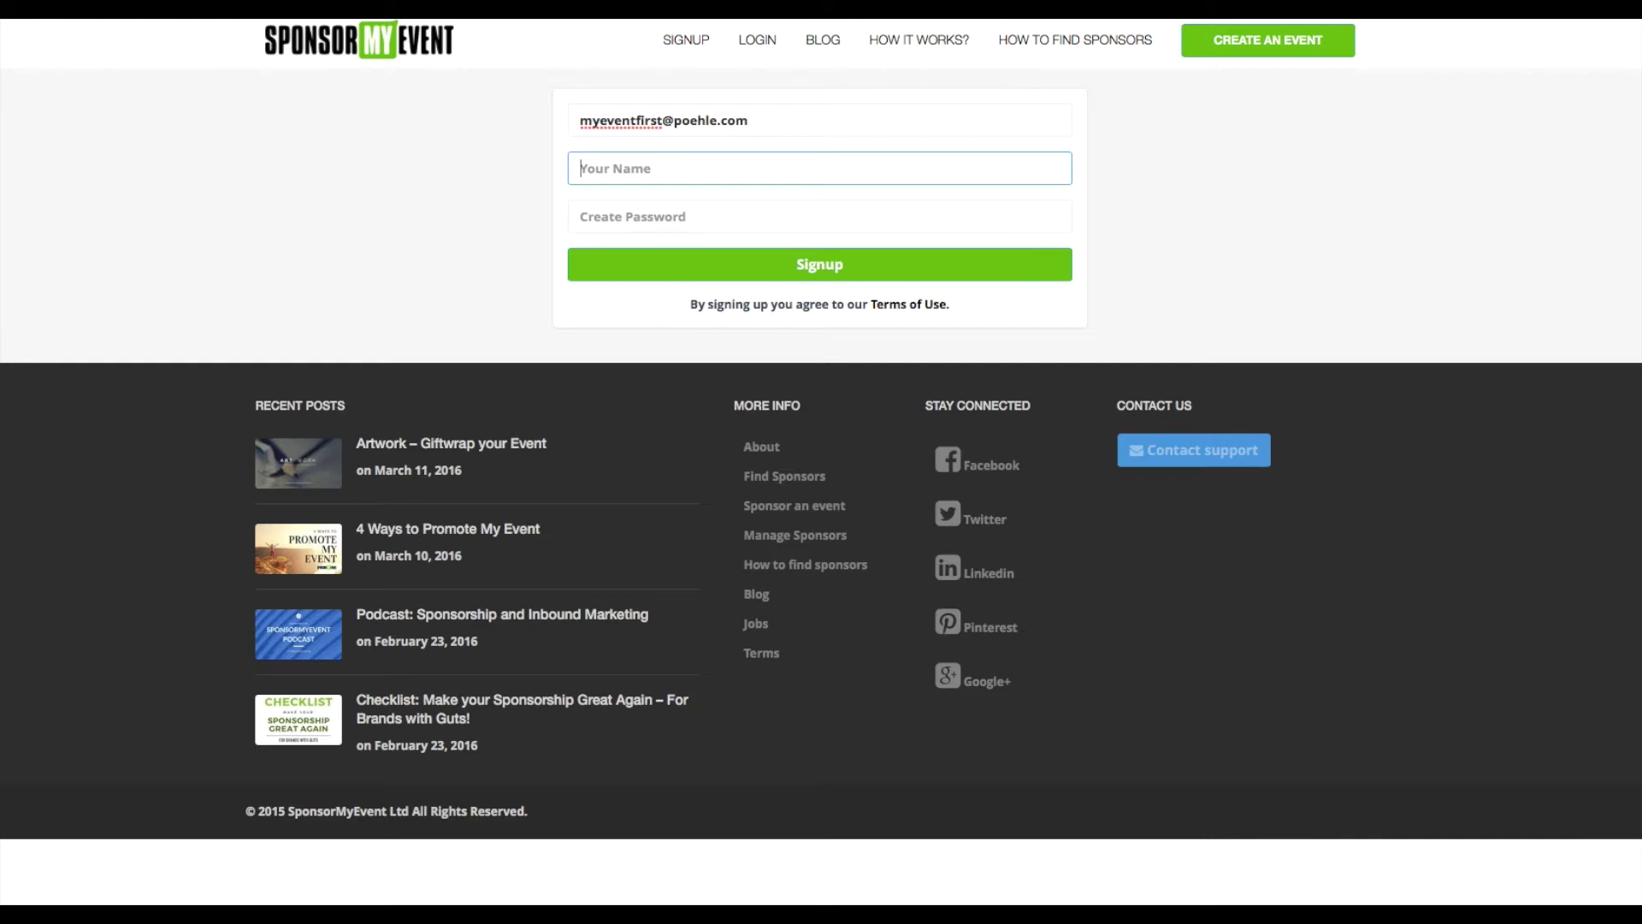
type("My TestEvent")
left_click(640, 219)
type("•••••••••••")
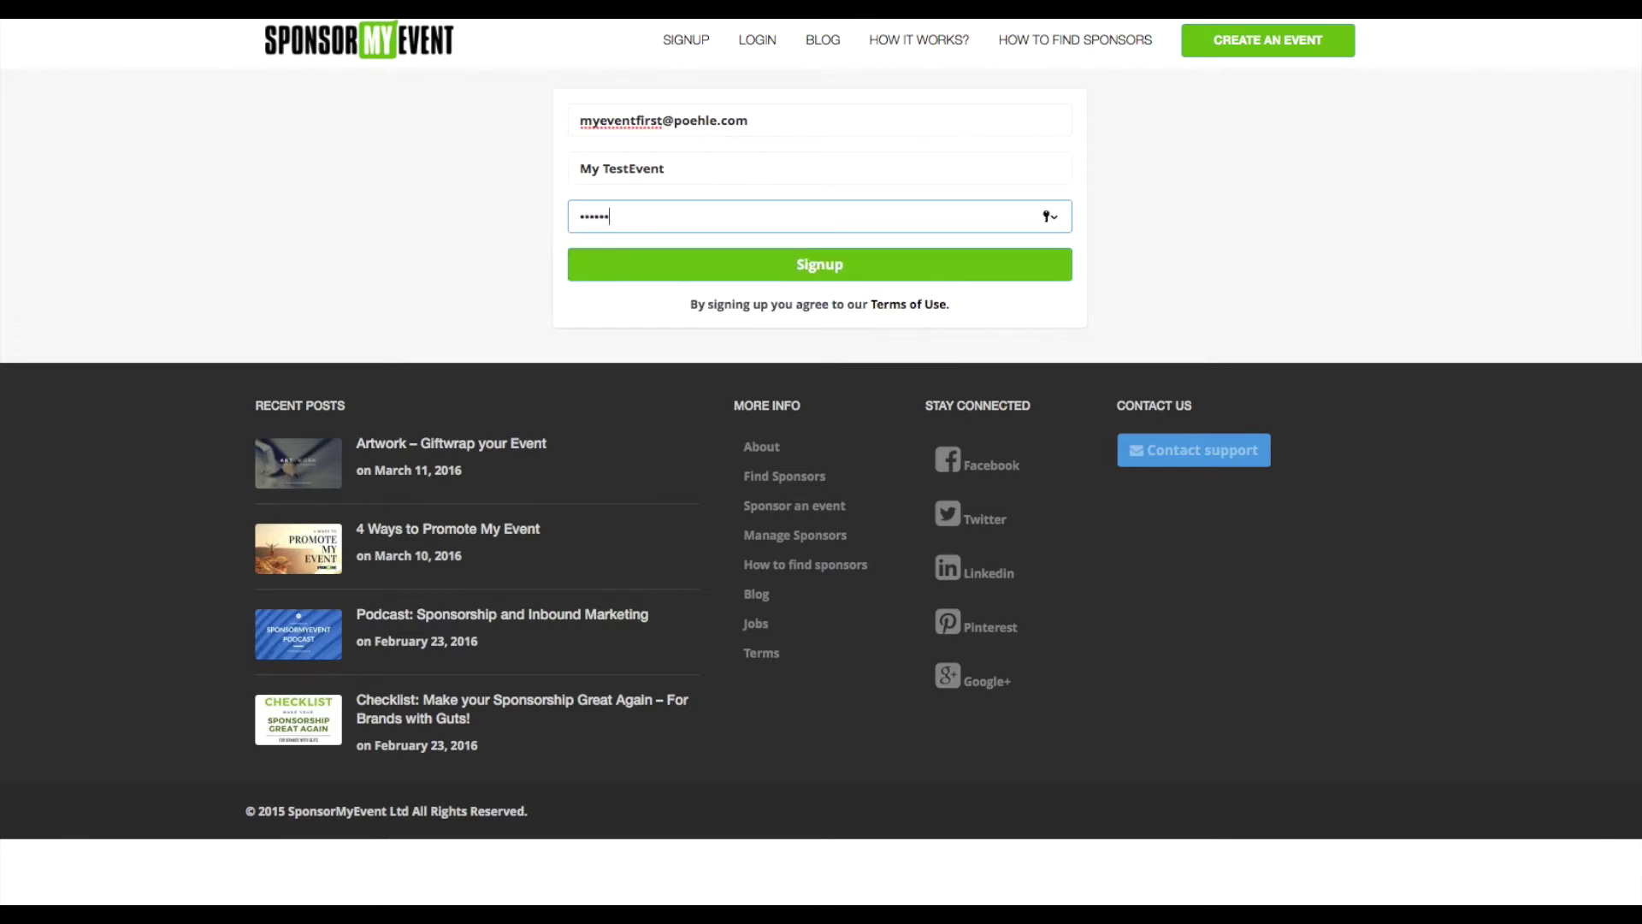
left_click(836, 264)
left_click(932, 133)
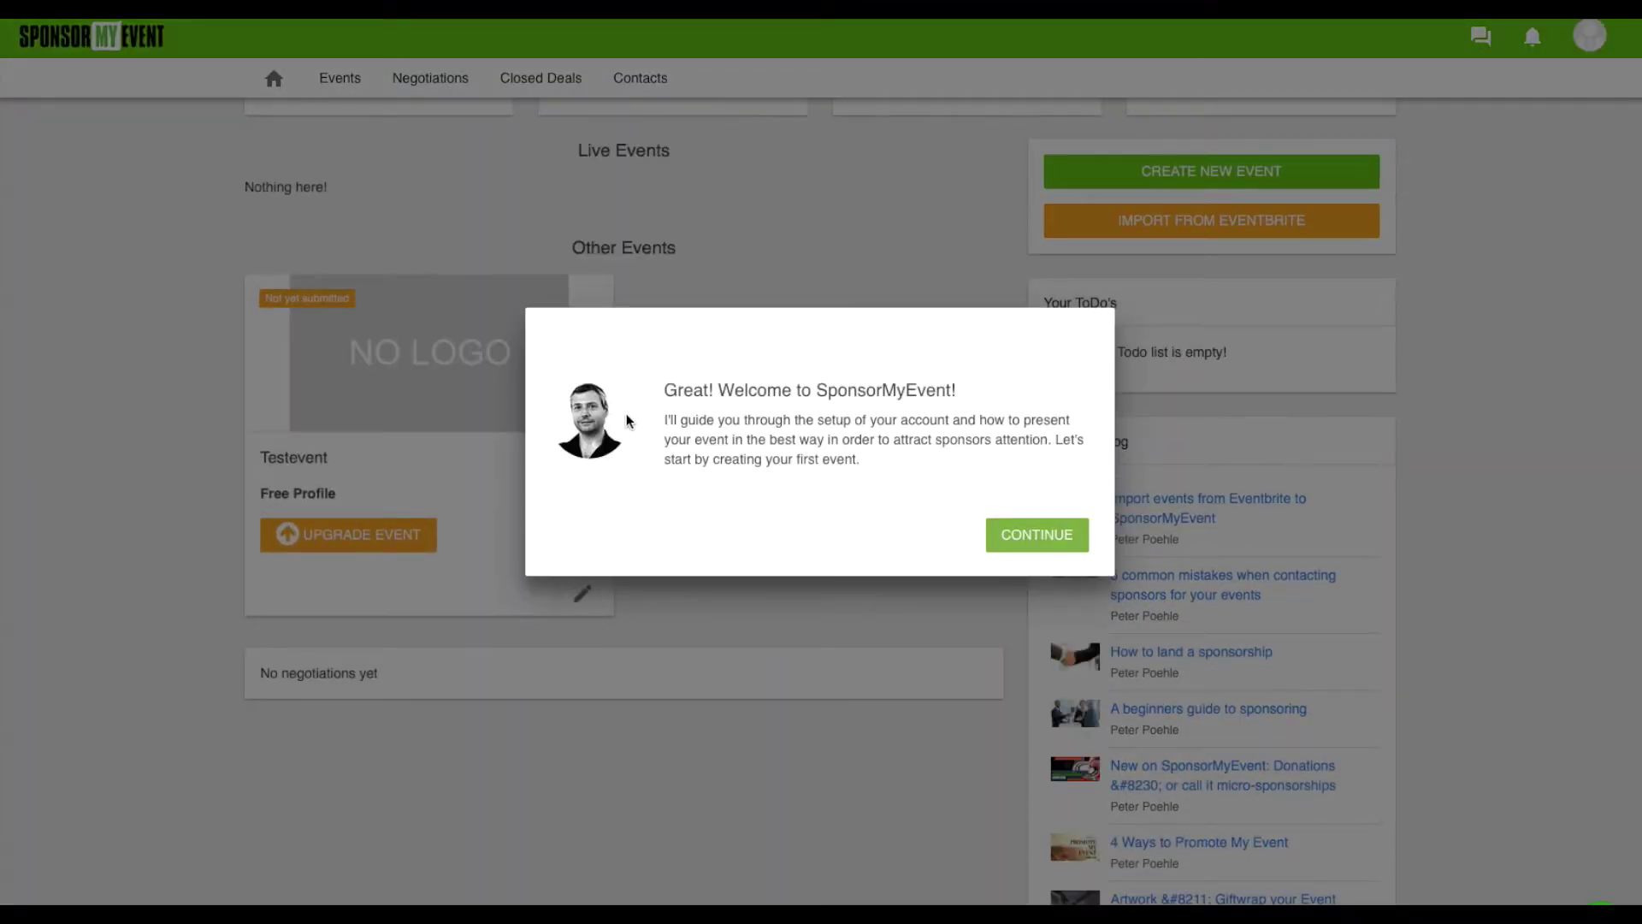
Replace n/a with Testorganization as company, add a phone number, and continue
left_click(1037, 534)
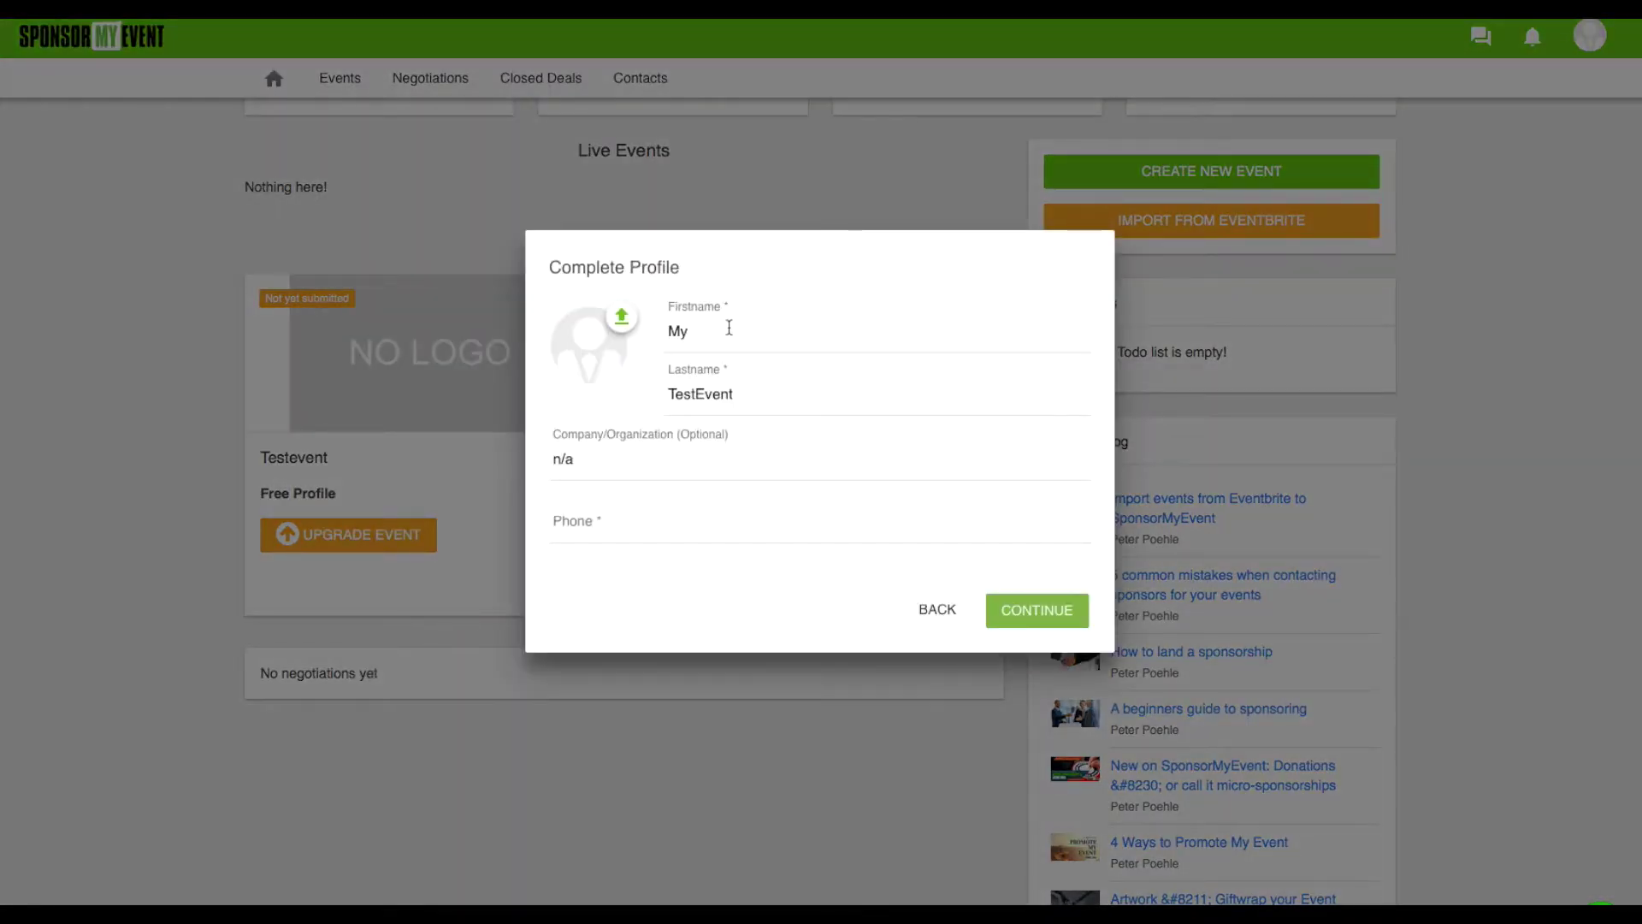
left_click(637, 463)
double_click(637, 463)
triple_click(637, 460)
type("Tes")
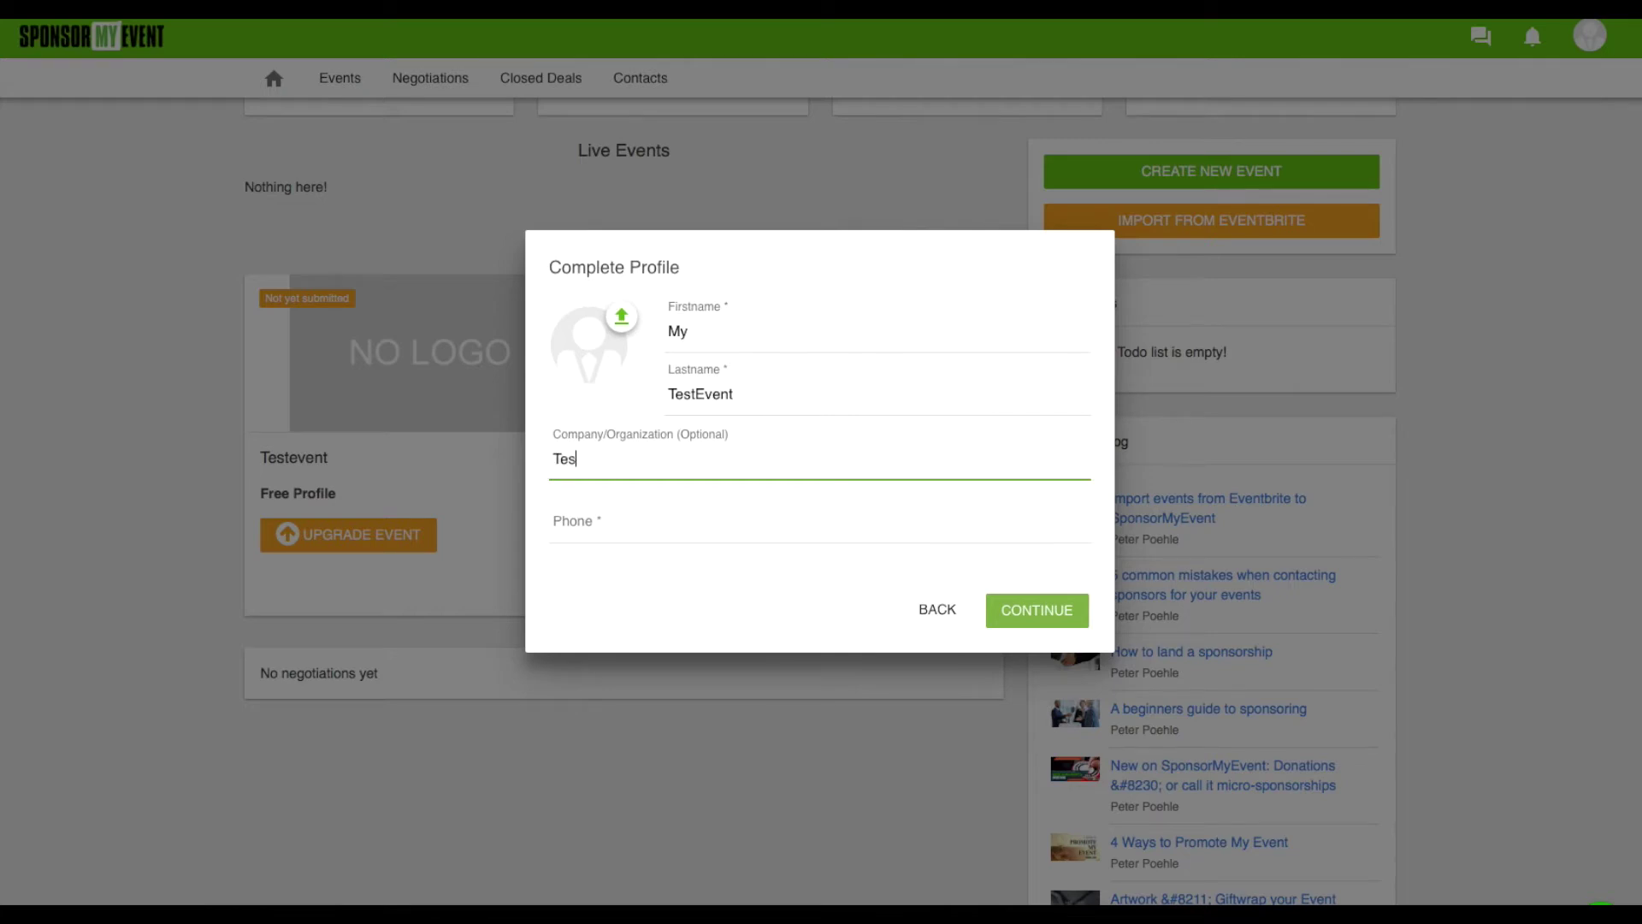
type("torganization")
left_click(590, 540)
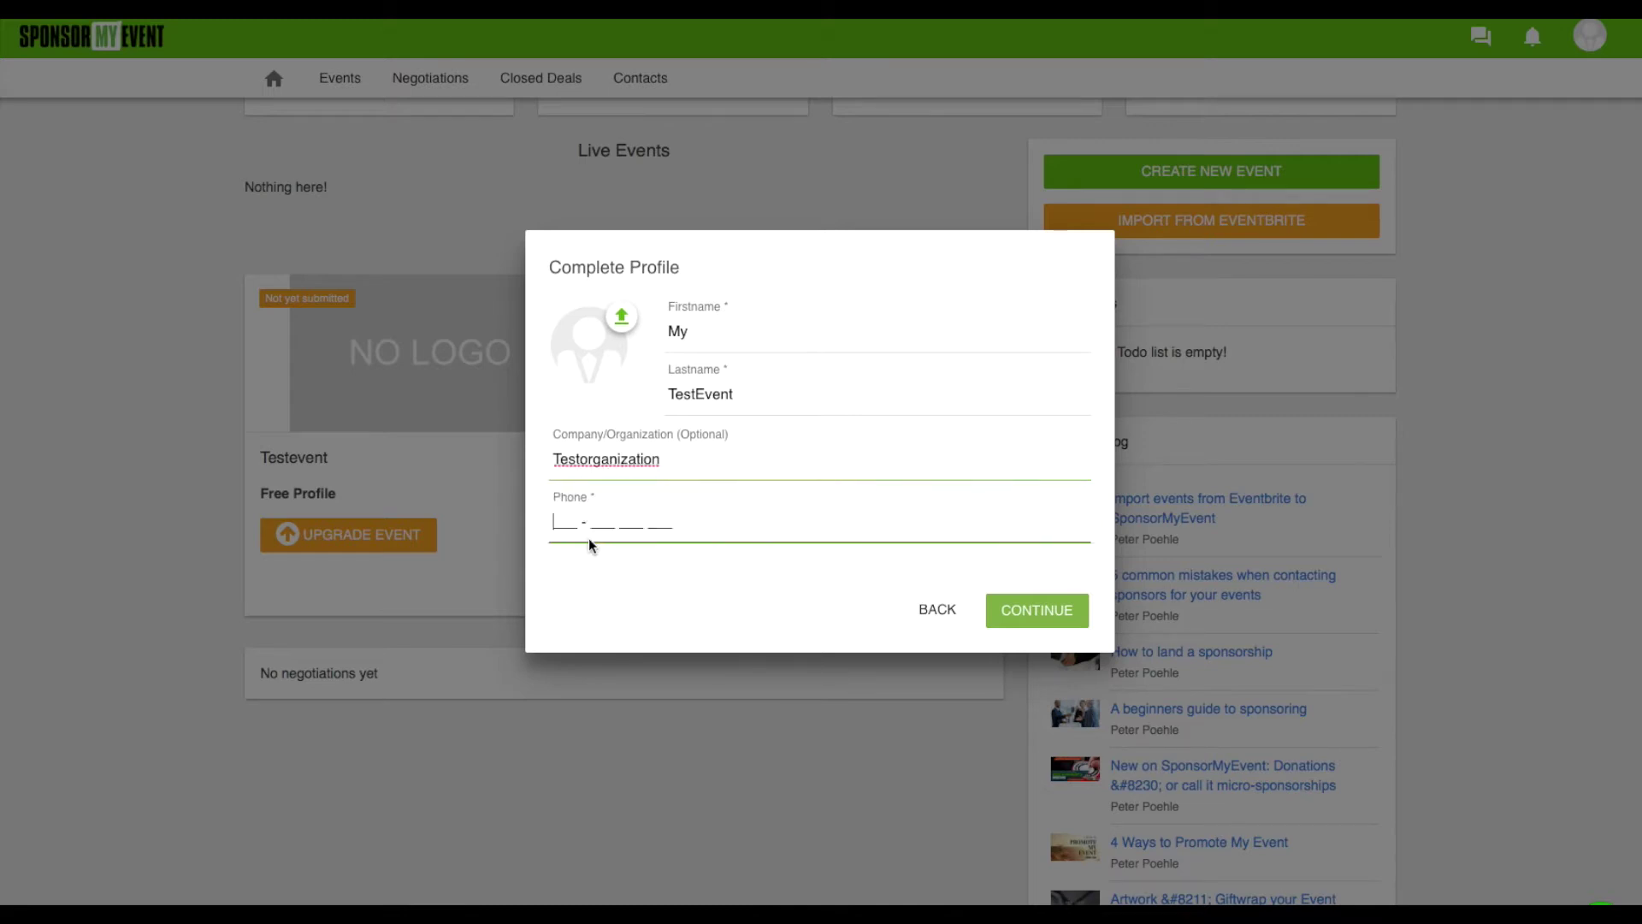
type("123 - 123 123 123")
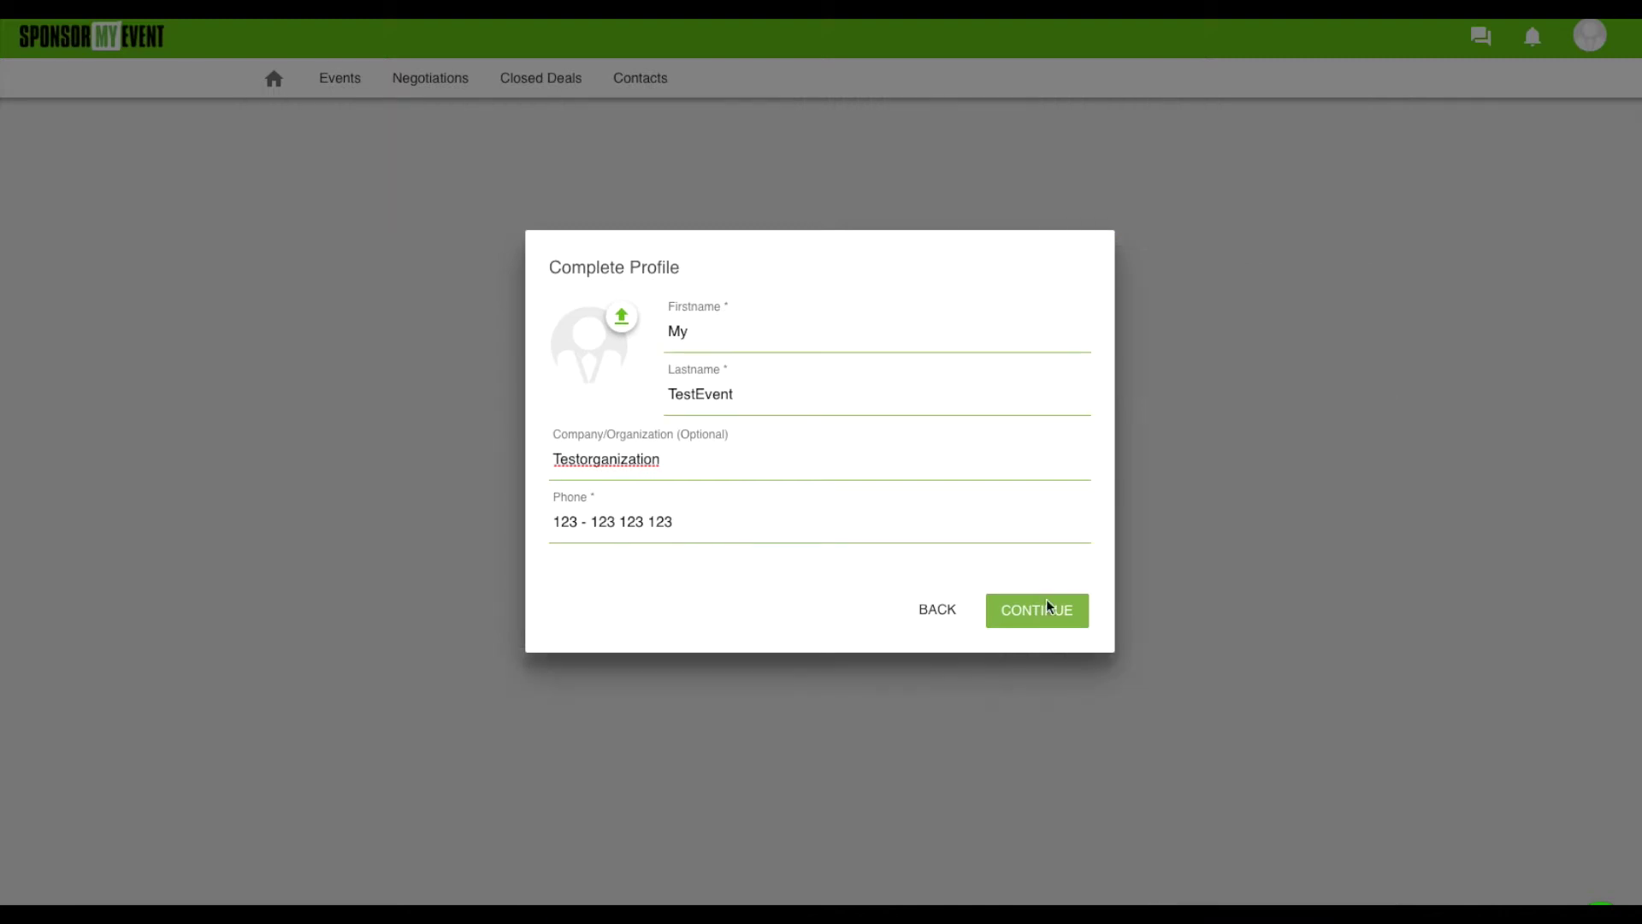
left_click(1046, 608)
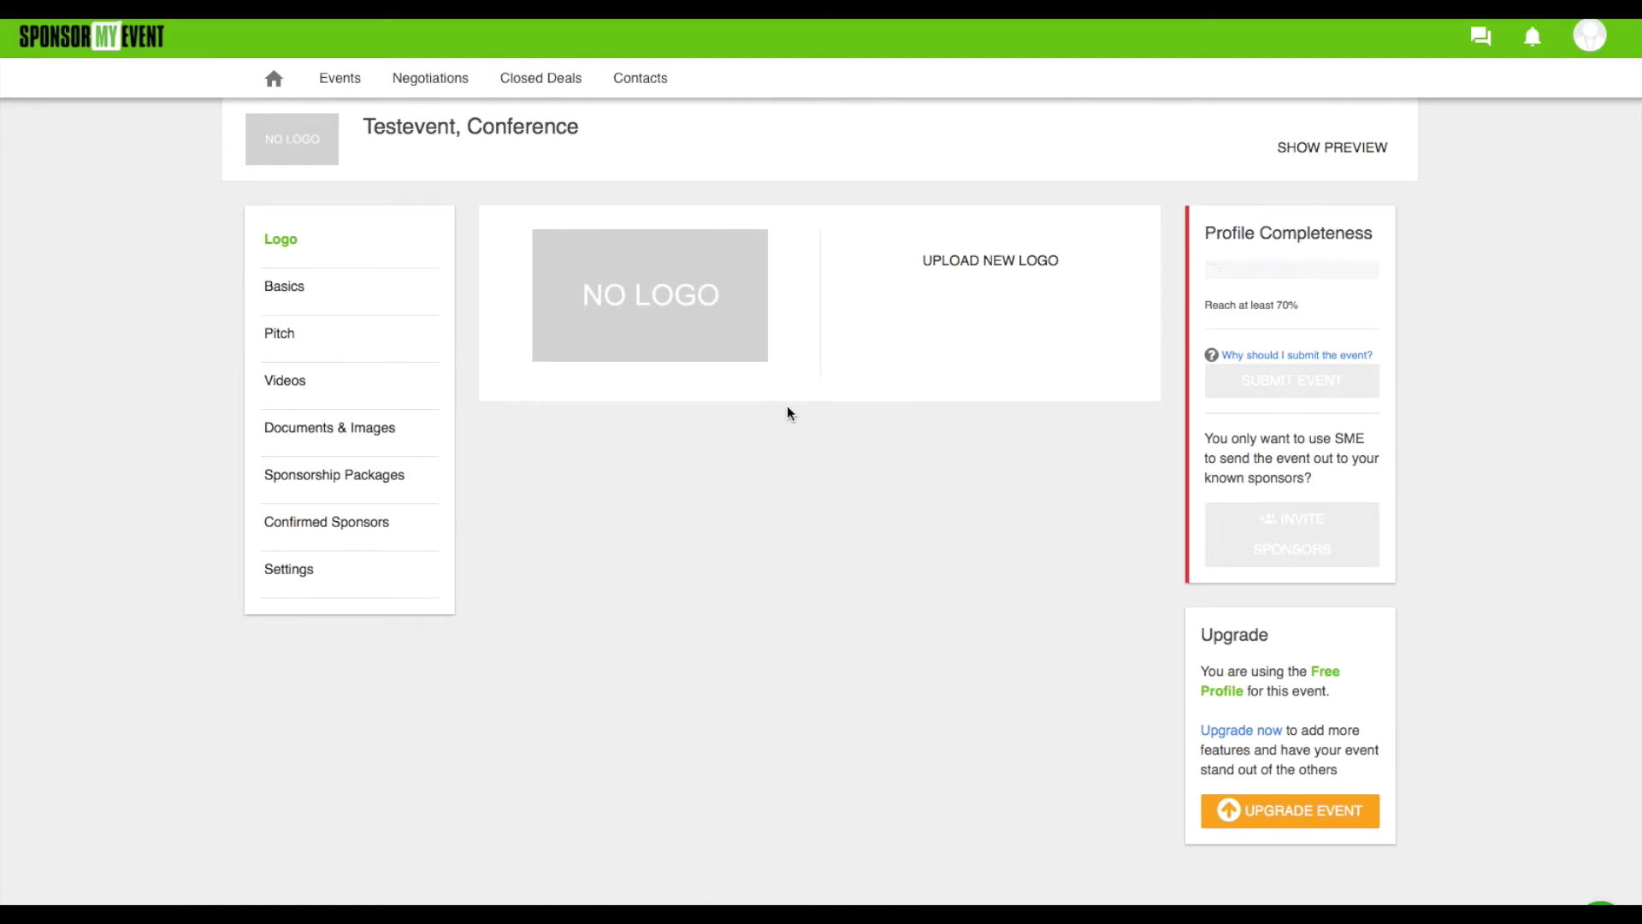
Upload the SponsorMyEvent wordmark image through Filestack as Testevent's logo and save it
left_click(991, 261)
left_click_drag(989, 264, 1057, 609)
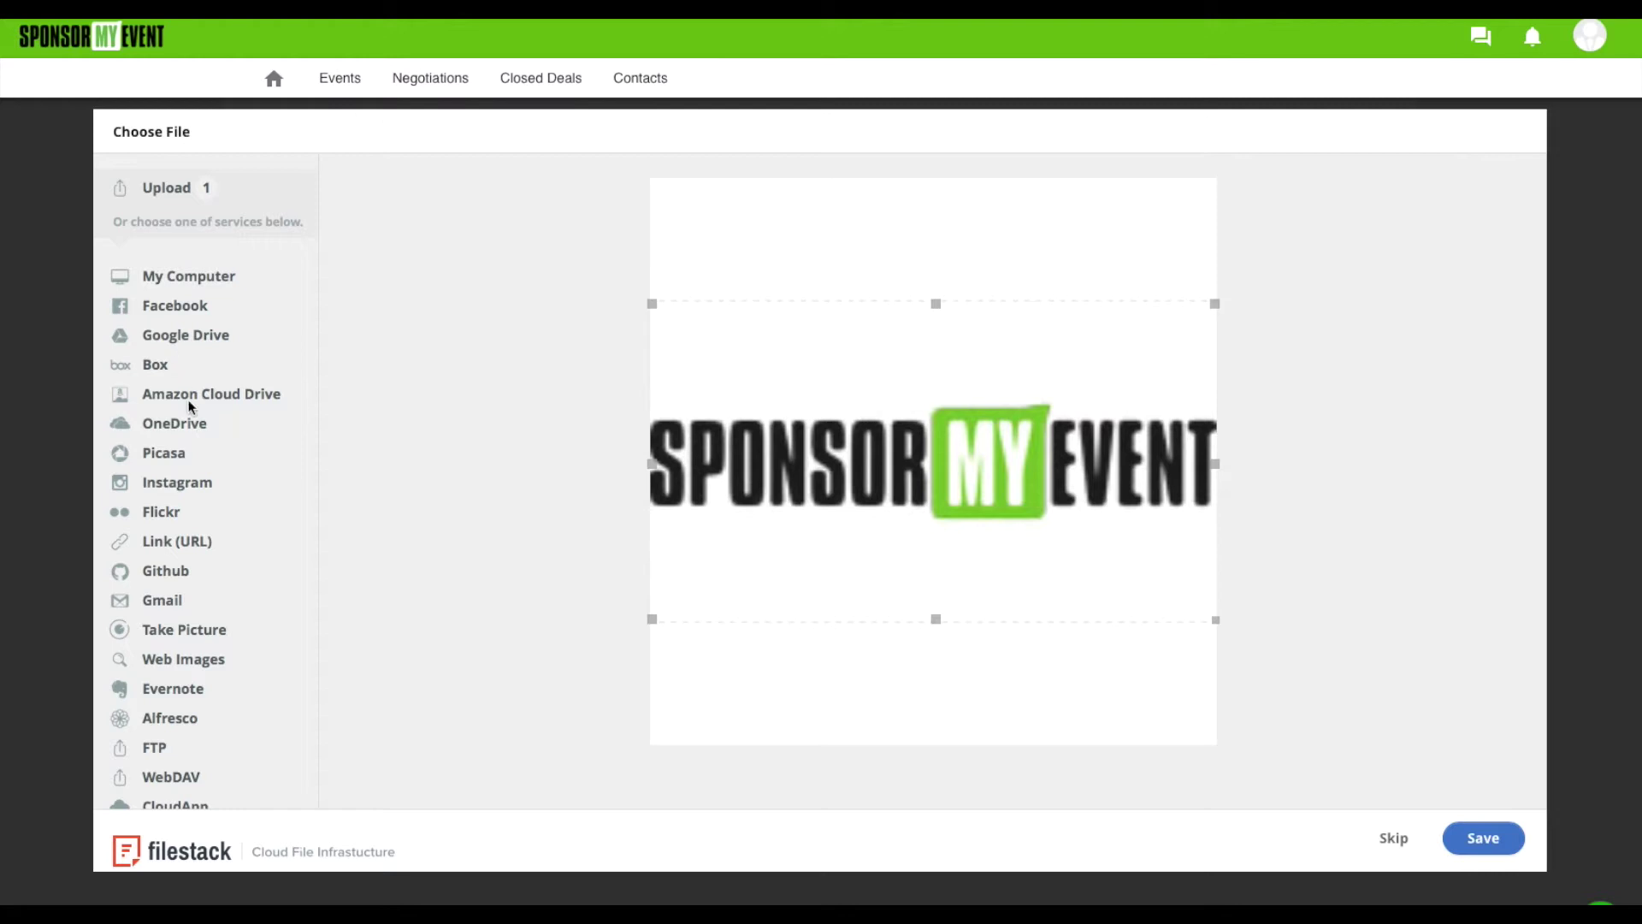
scroll(186, 727, "down", 1)
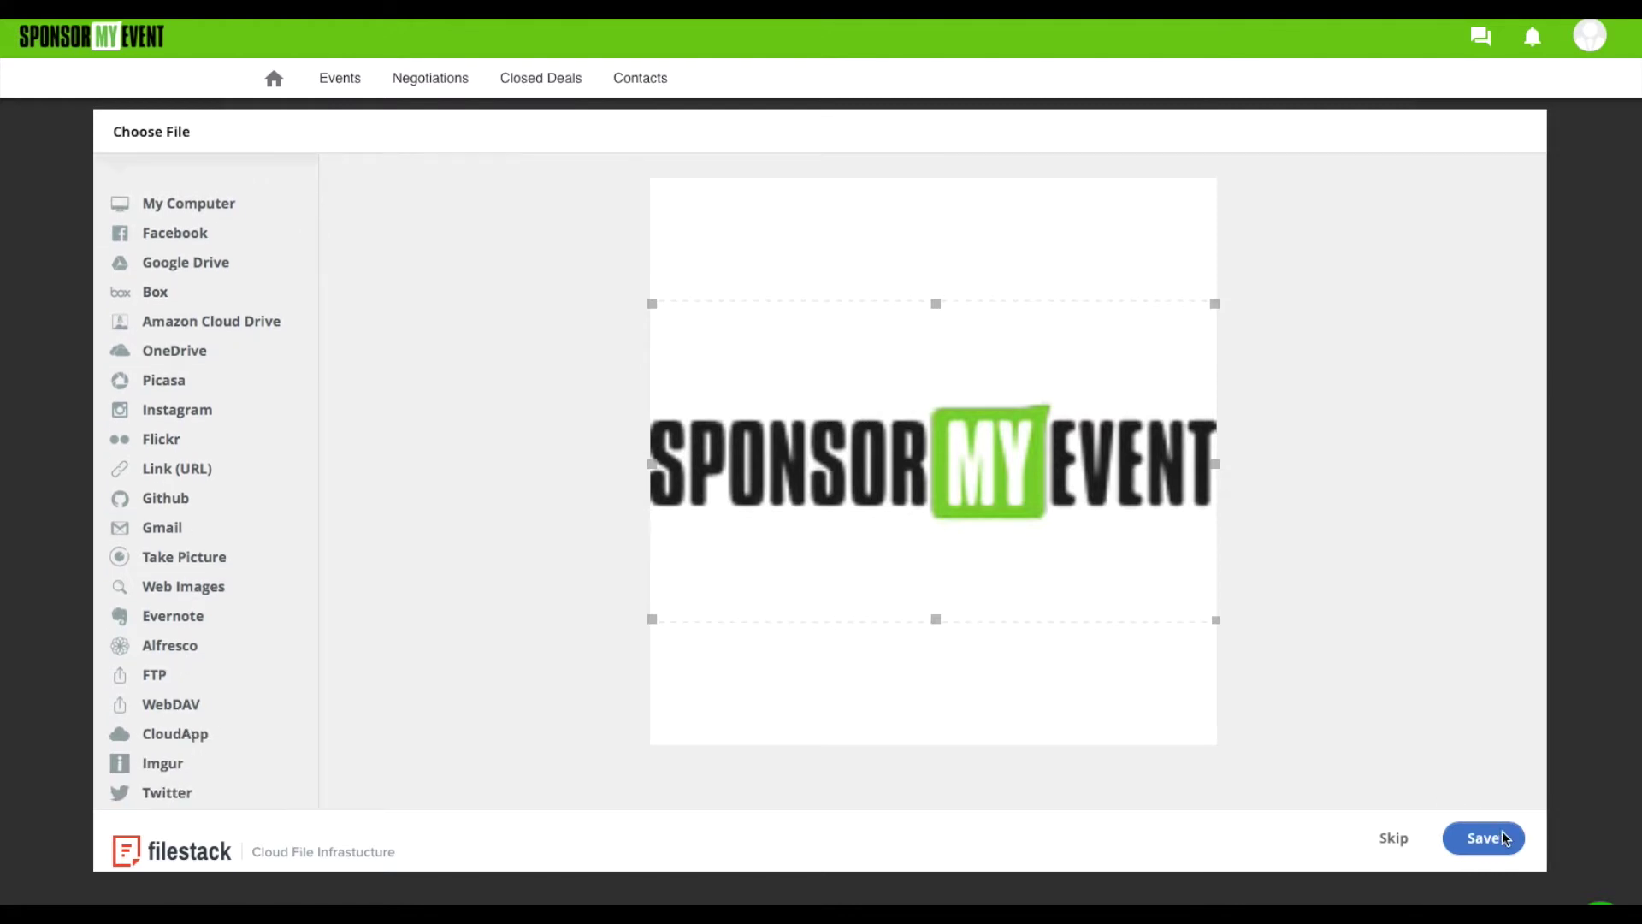
left_click(1474, 838)
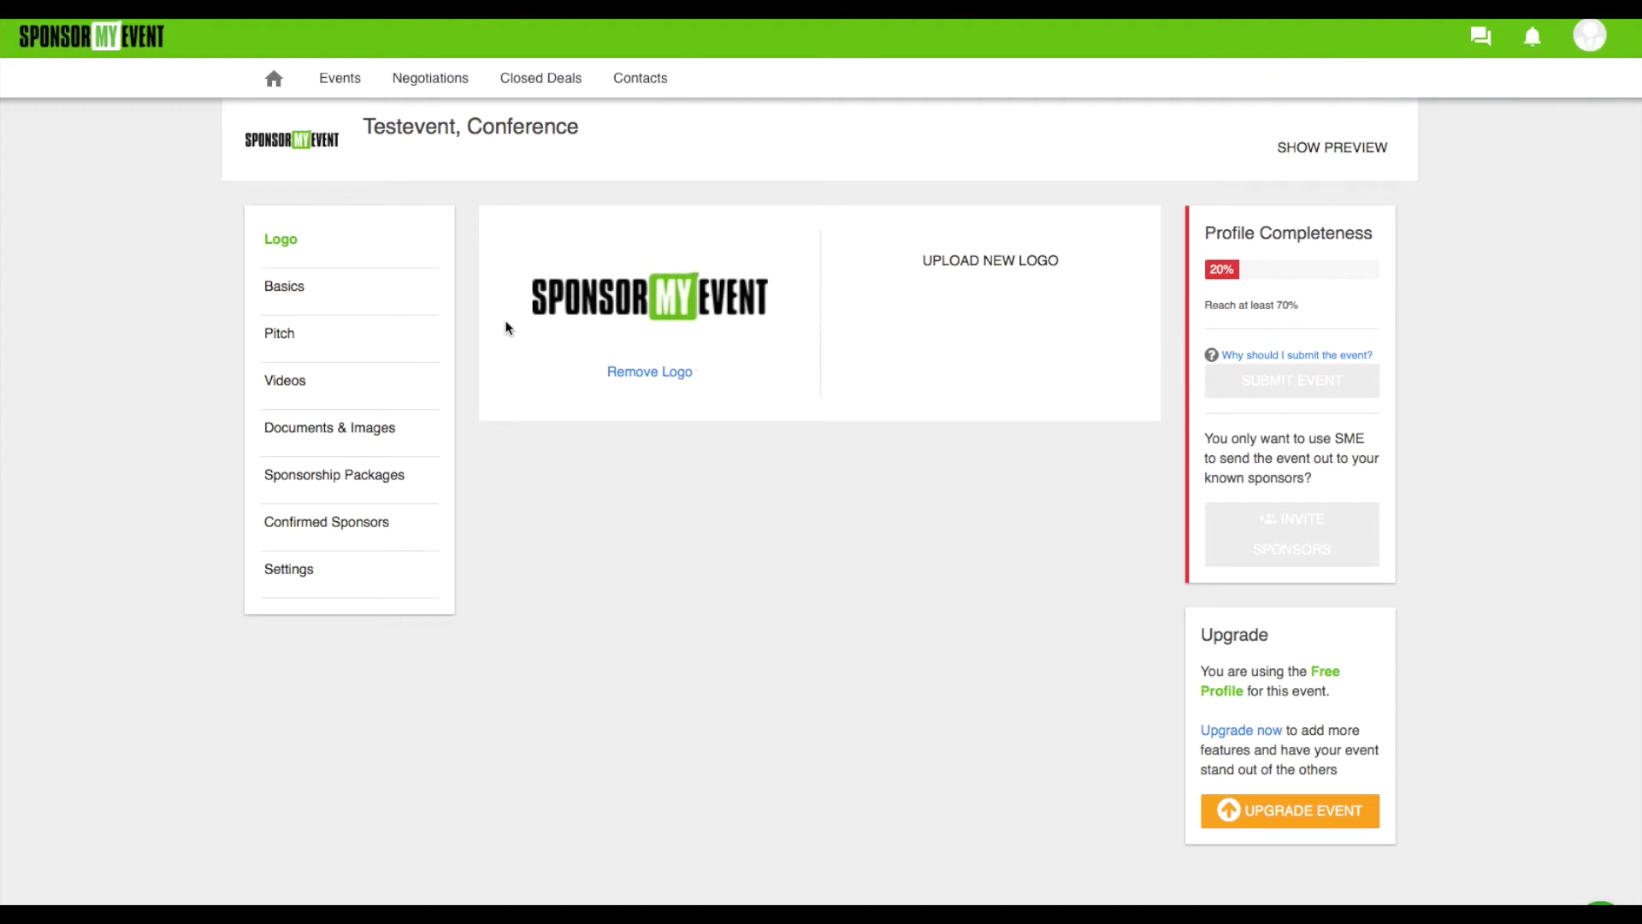
In Basics, set type to Gala, location to New York (via NYC), and audience to 101-250
left_click(287, 287)
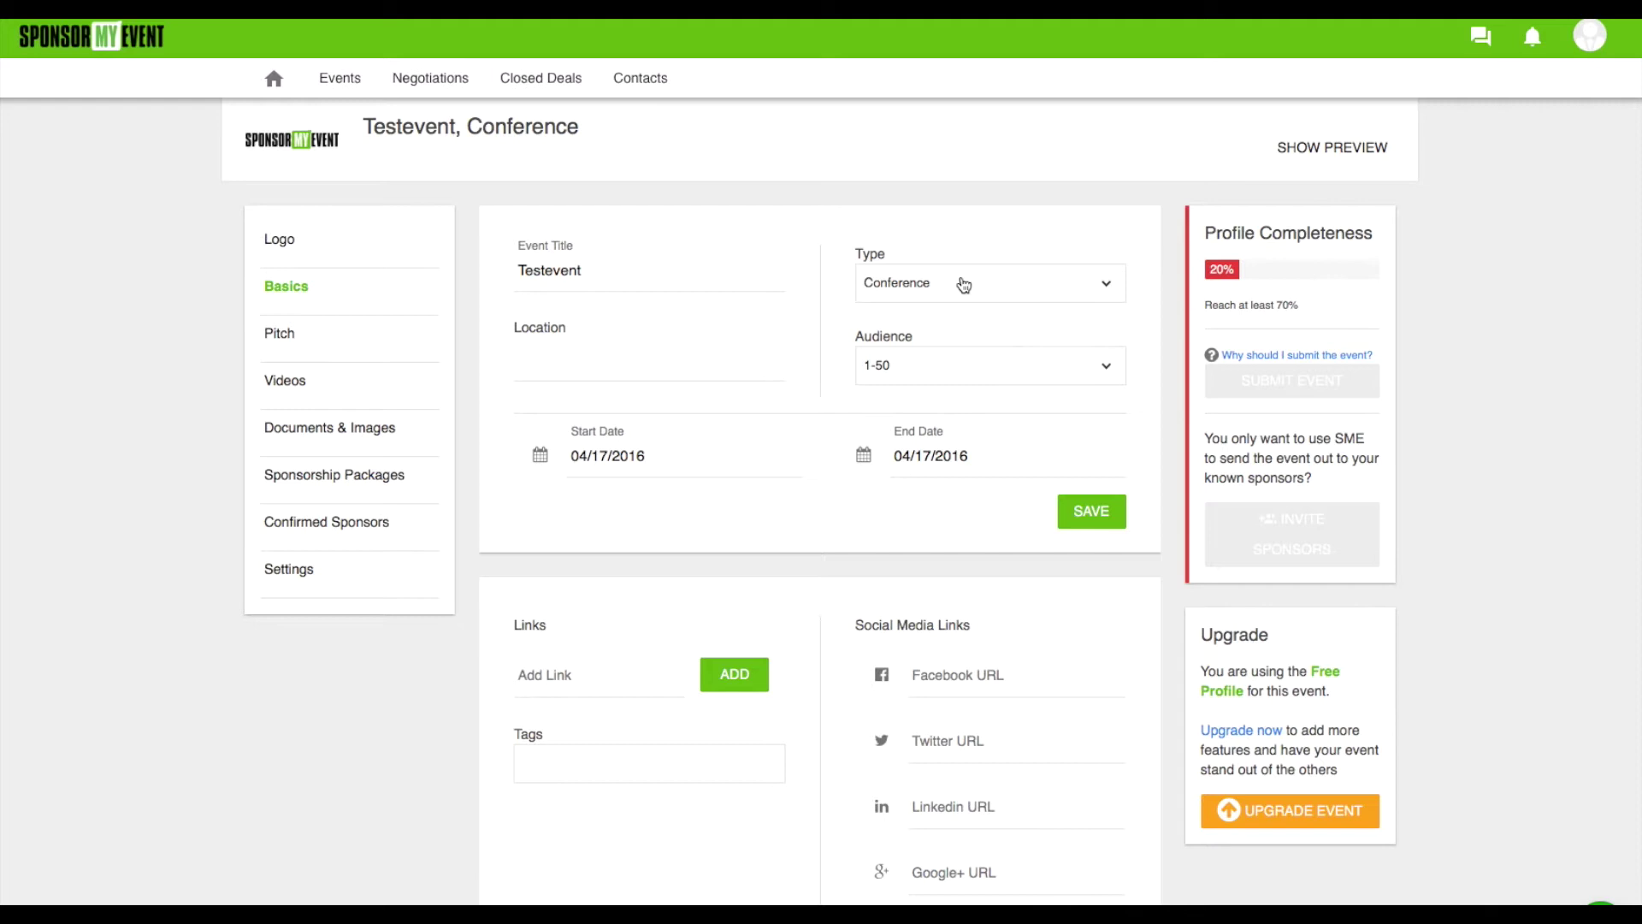
left_click(964, 284)
scroll(982, 409, "down", 3)
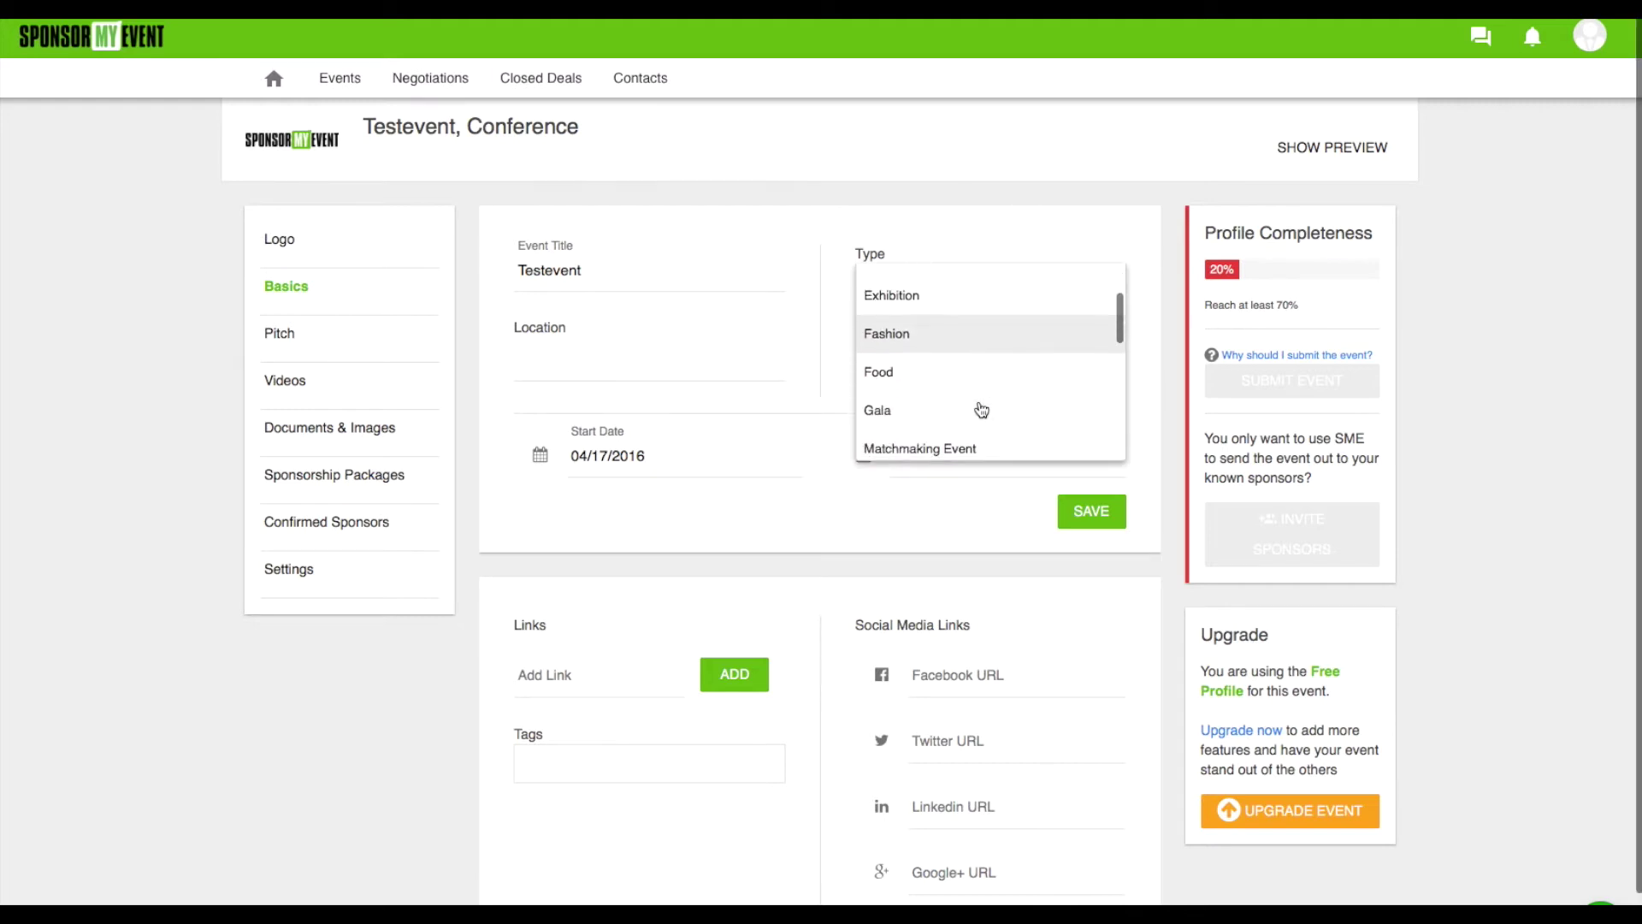
left_click(906, 419)
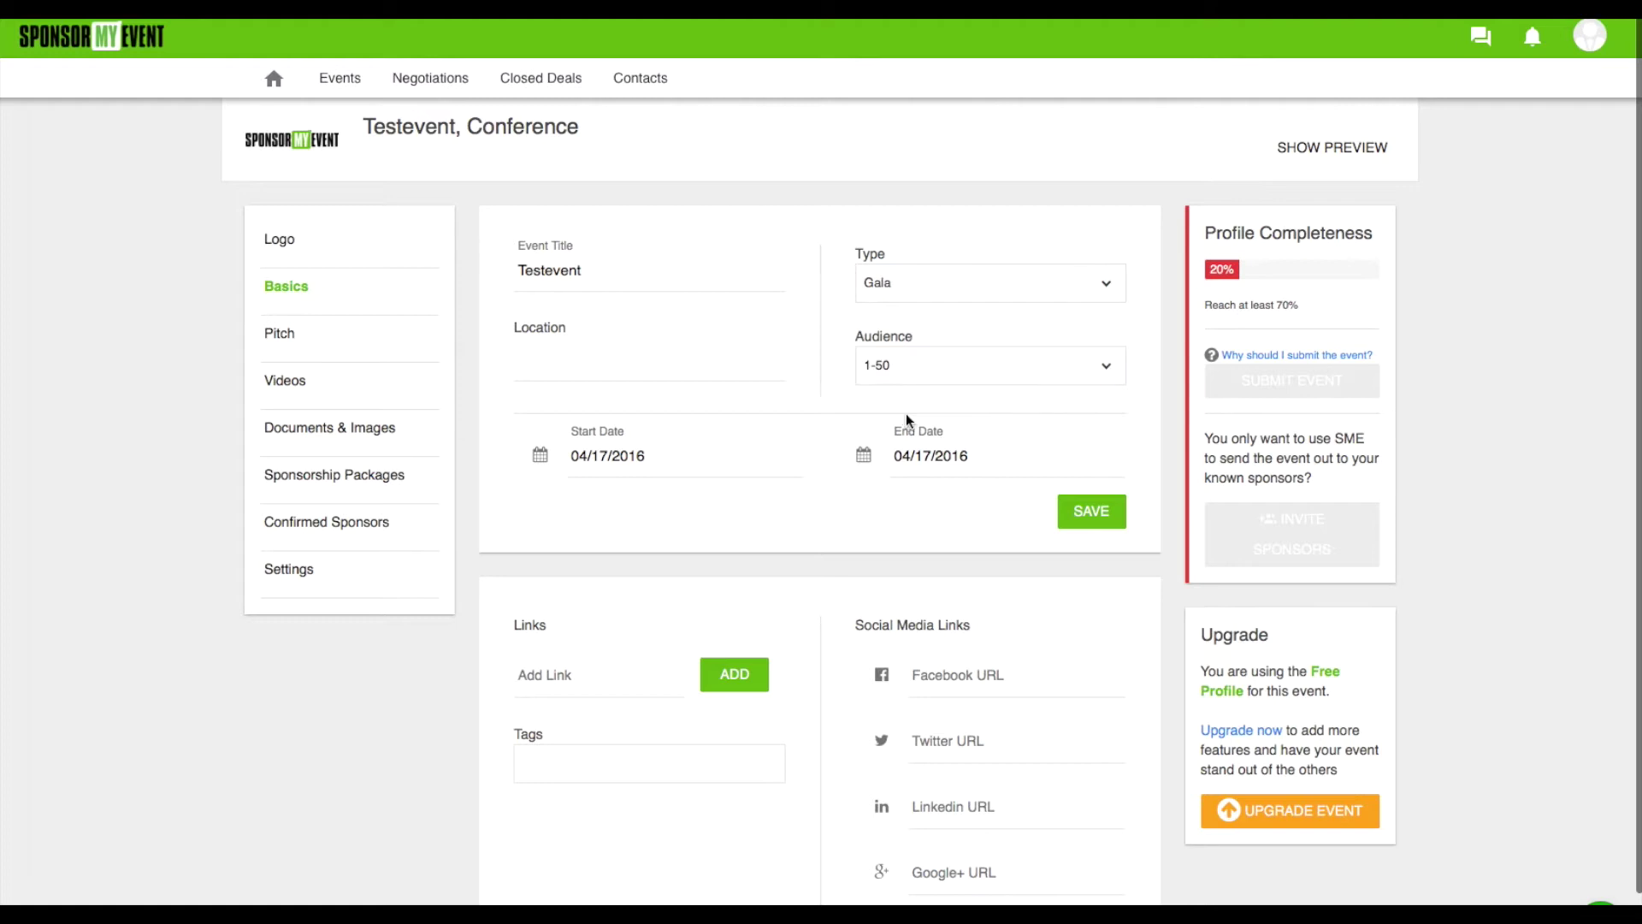
left_click(573, 359)
type("NYC")
left_click(570, 400)
left_click(972, 364)
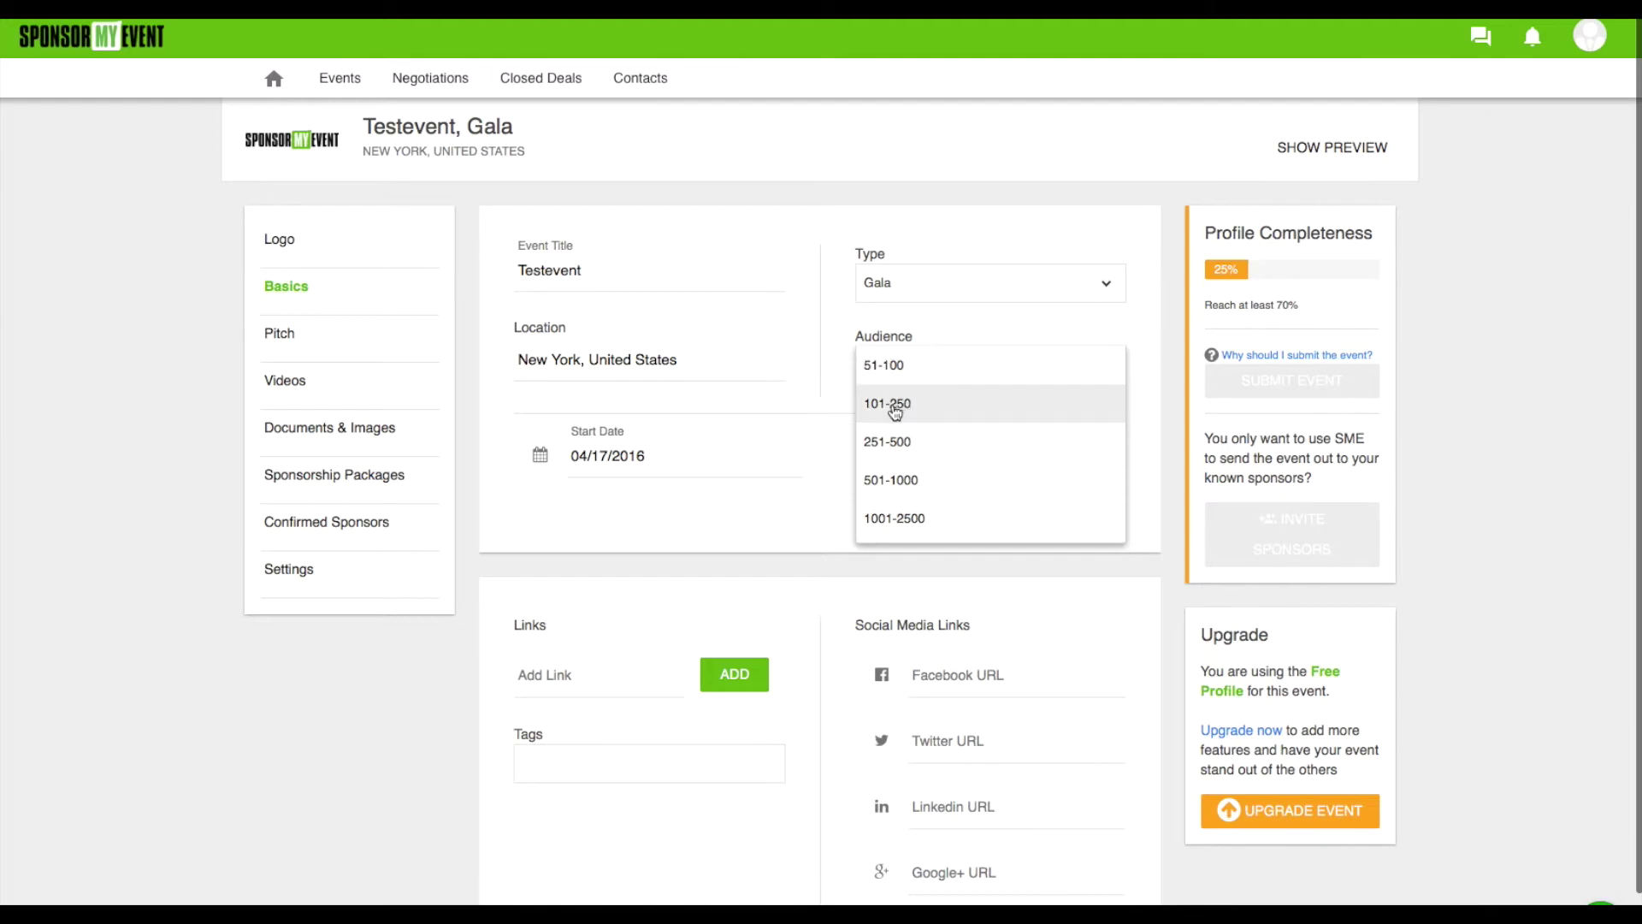
left_click(895, 411)
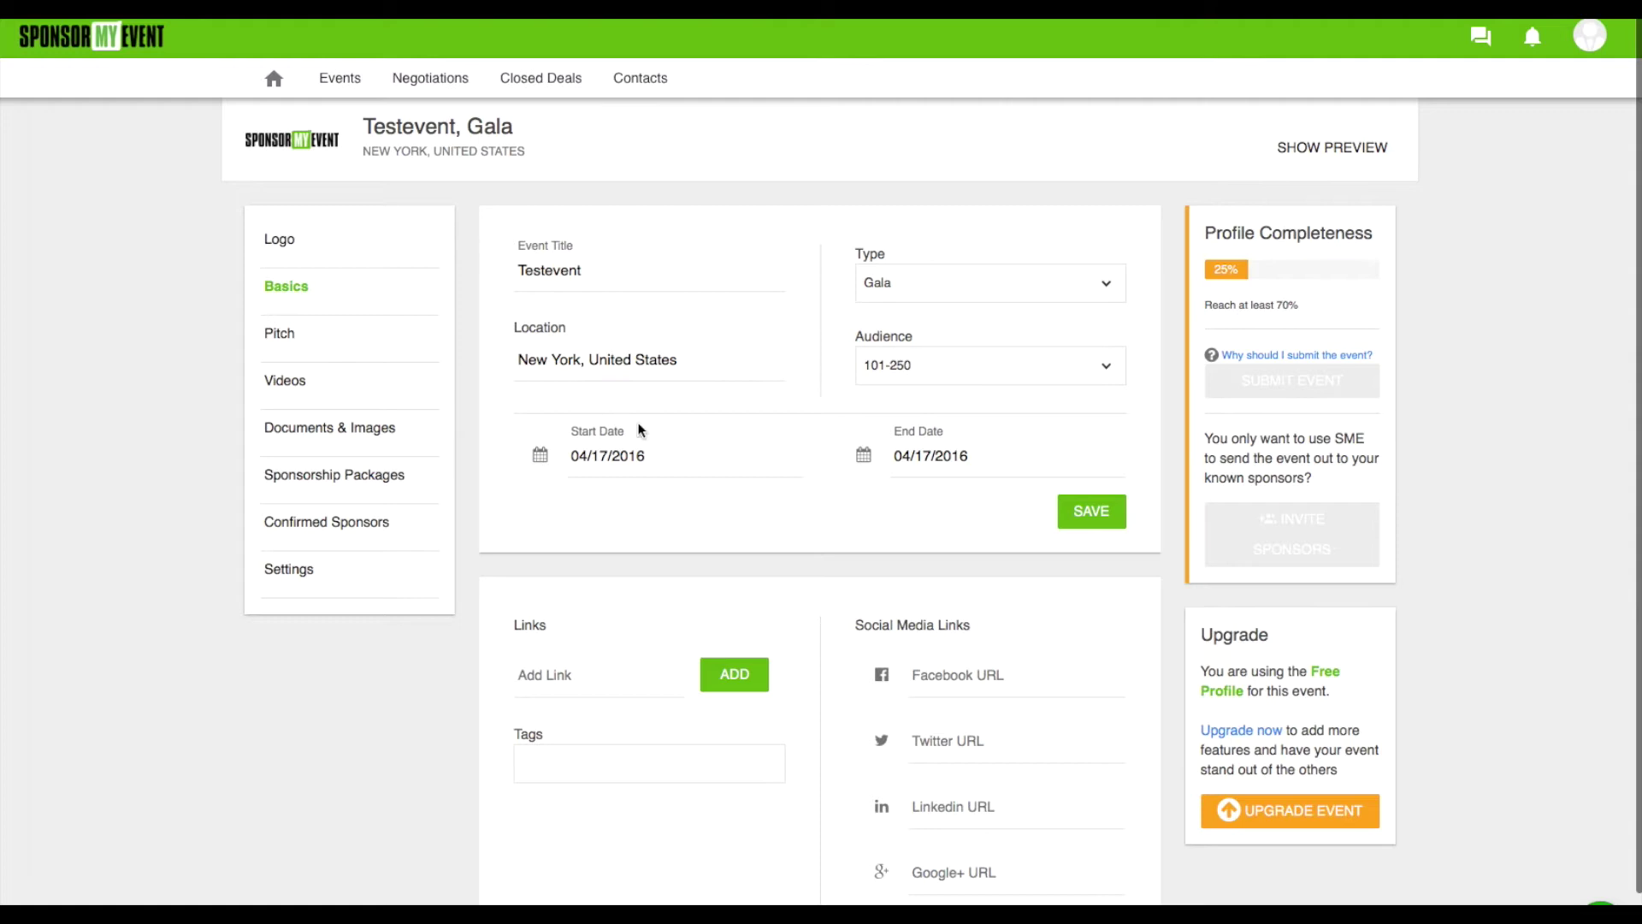
scroll(436, 733, "down", 1)
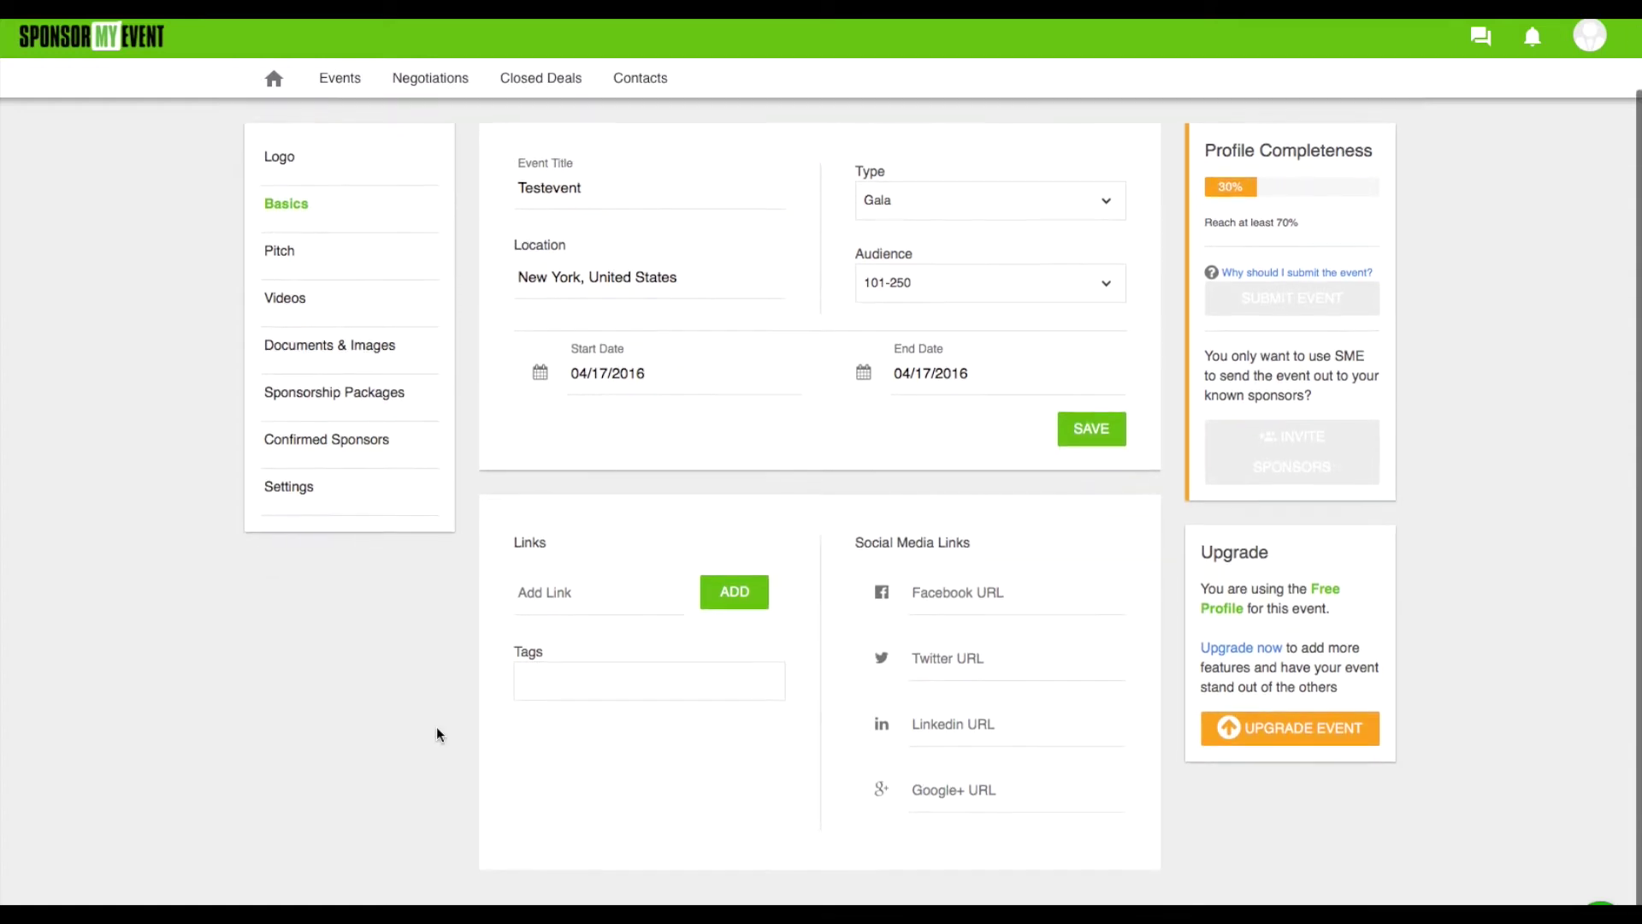
left_click(545, 597)
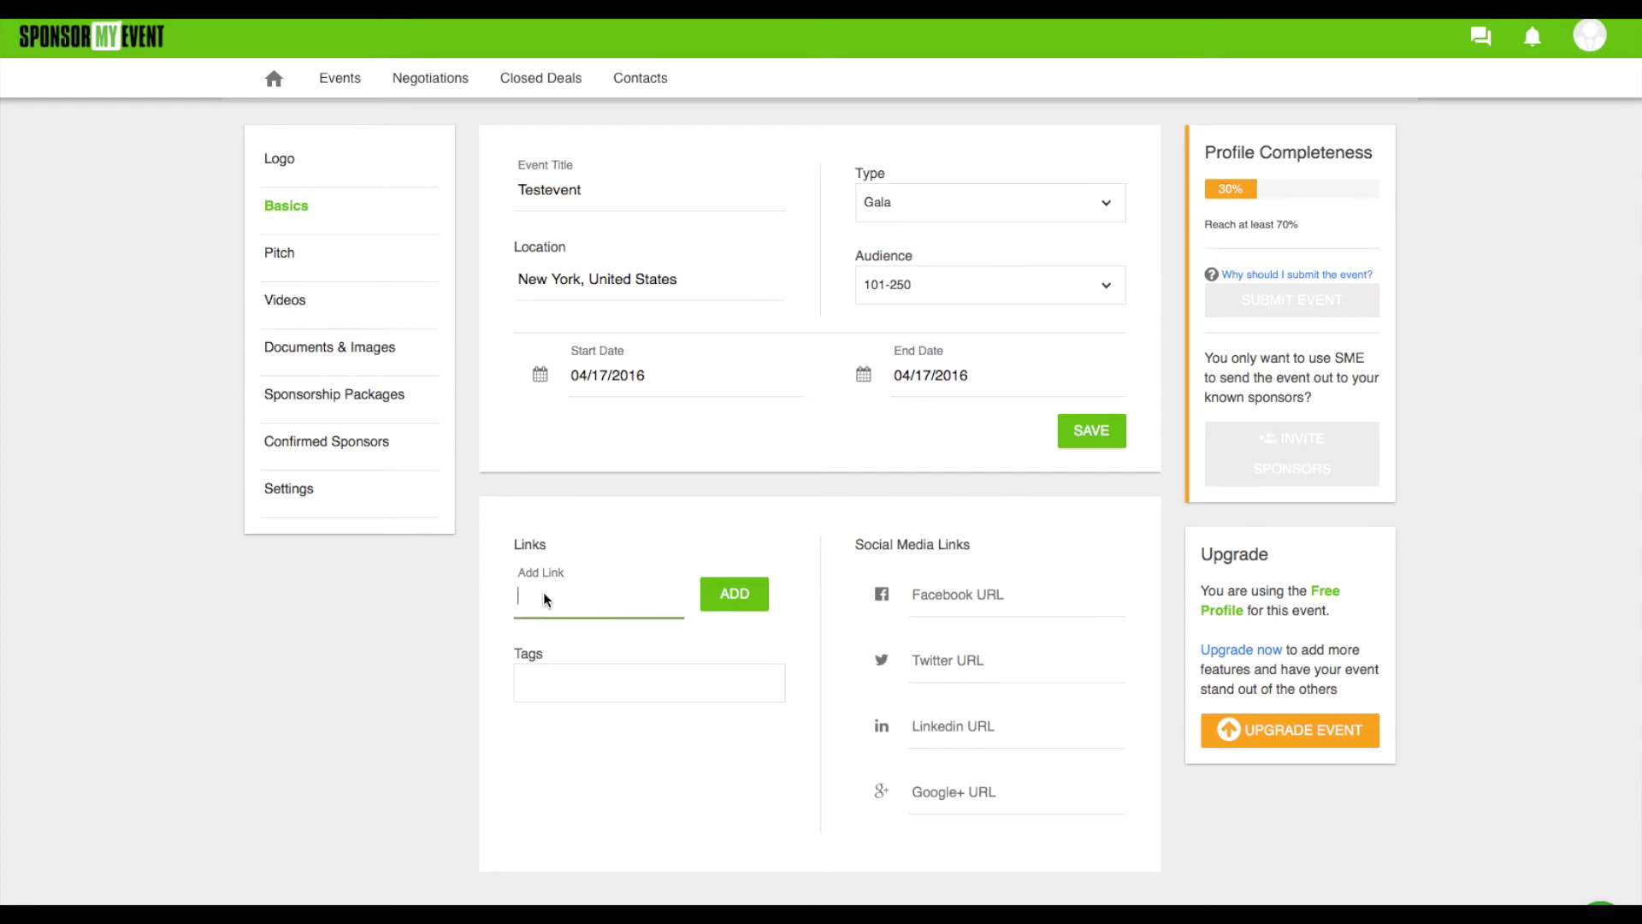
type("www.sponsormyevent.com")
left_click(747, 595)
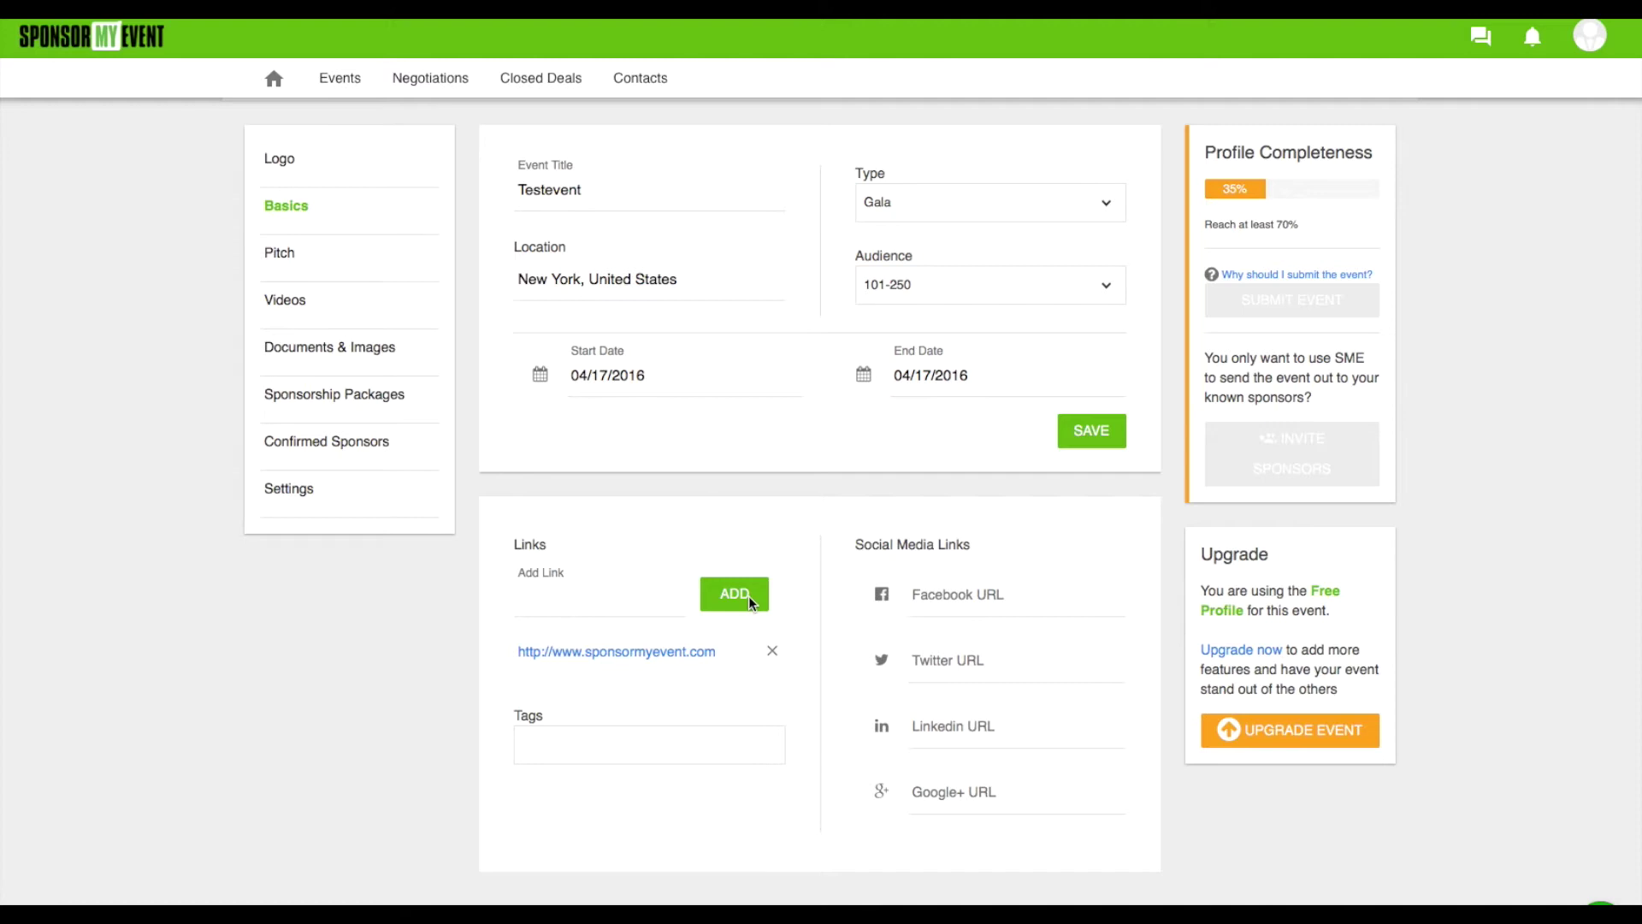
Tag the event with events, management and sponsorship
left_click(590, 757)
type("events")
key("Return")
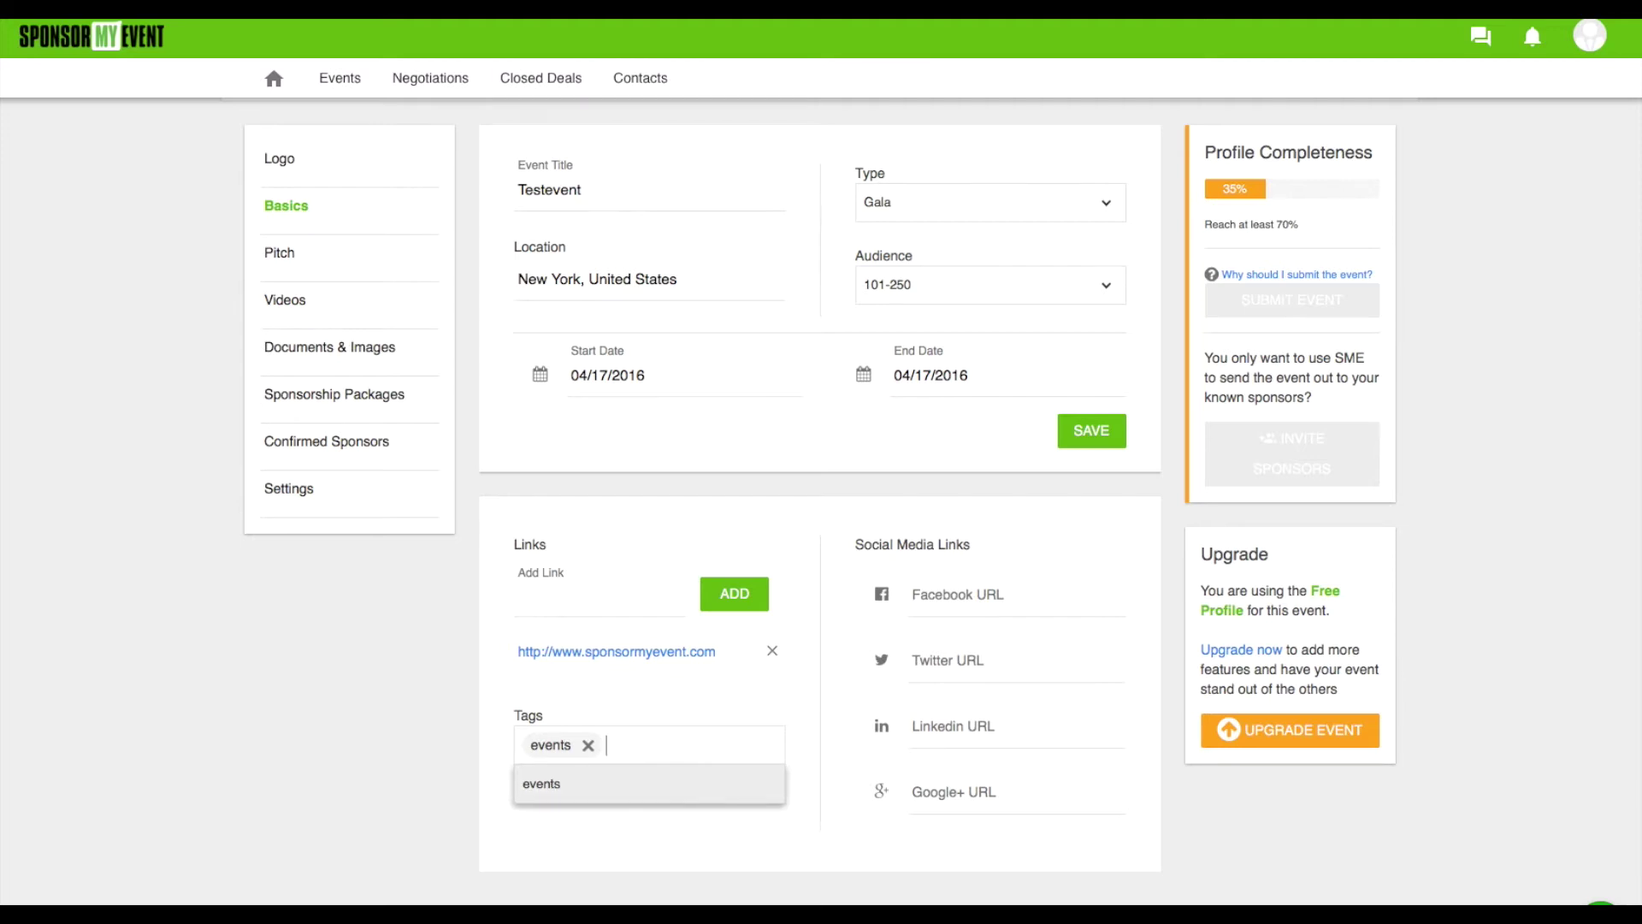
type("management")
key("Return")
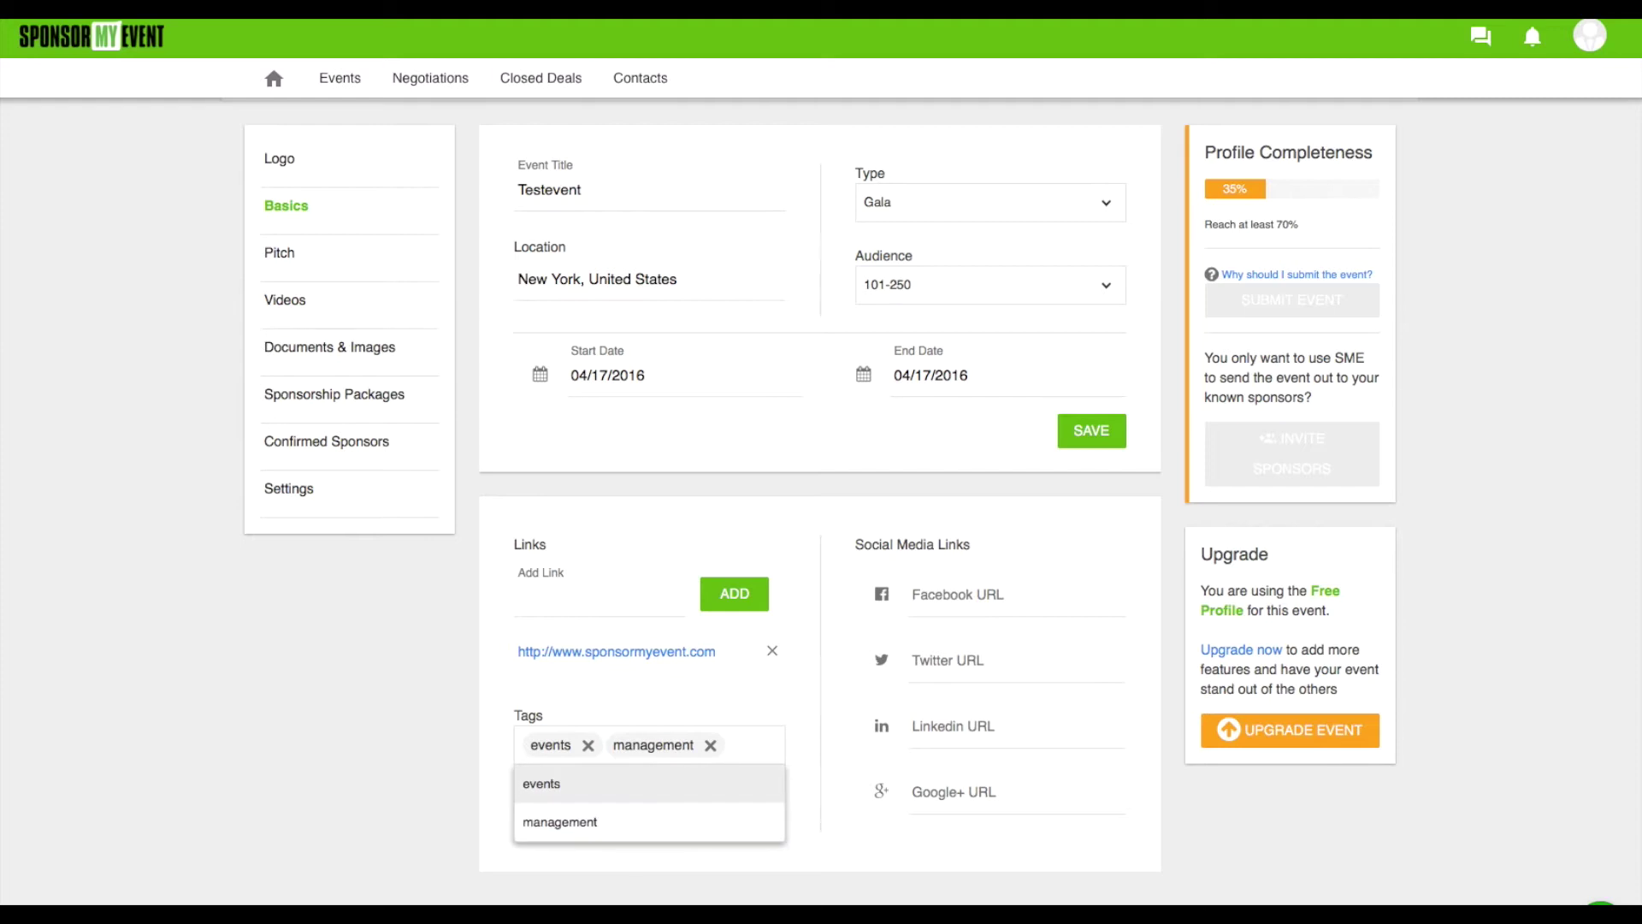
type("sponsorship")
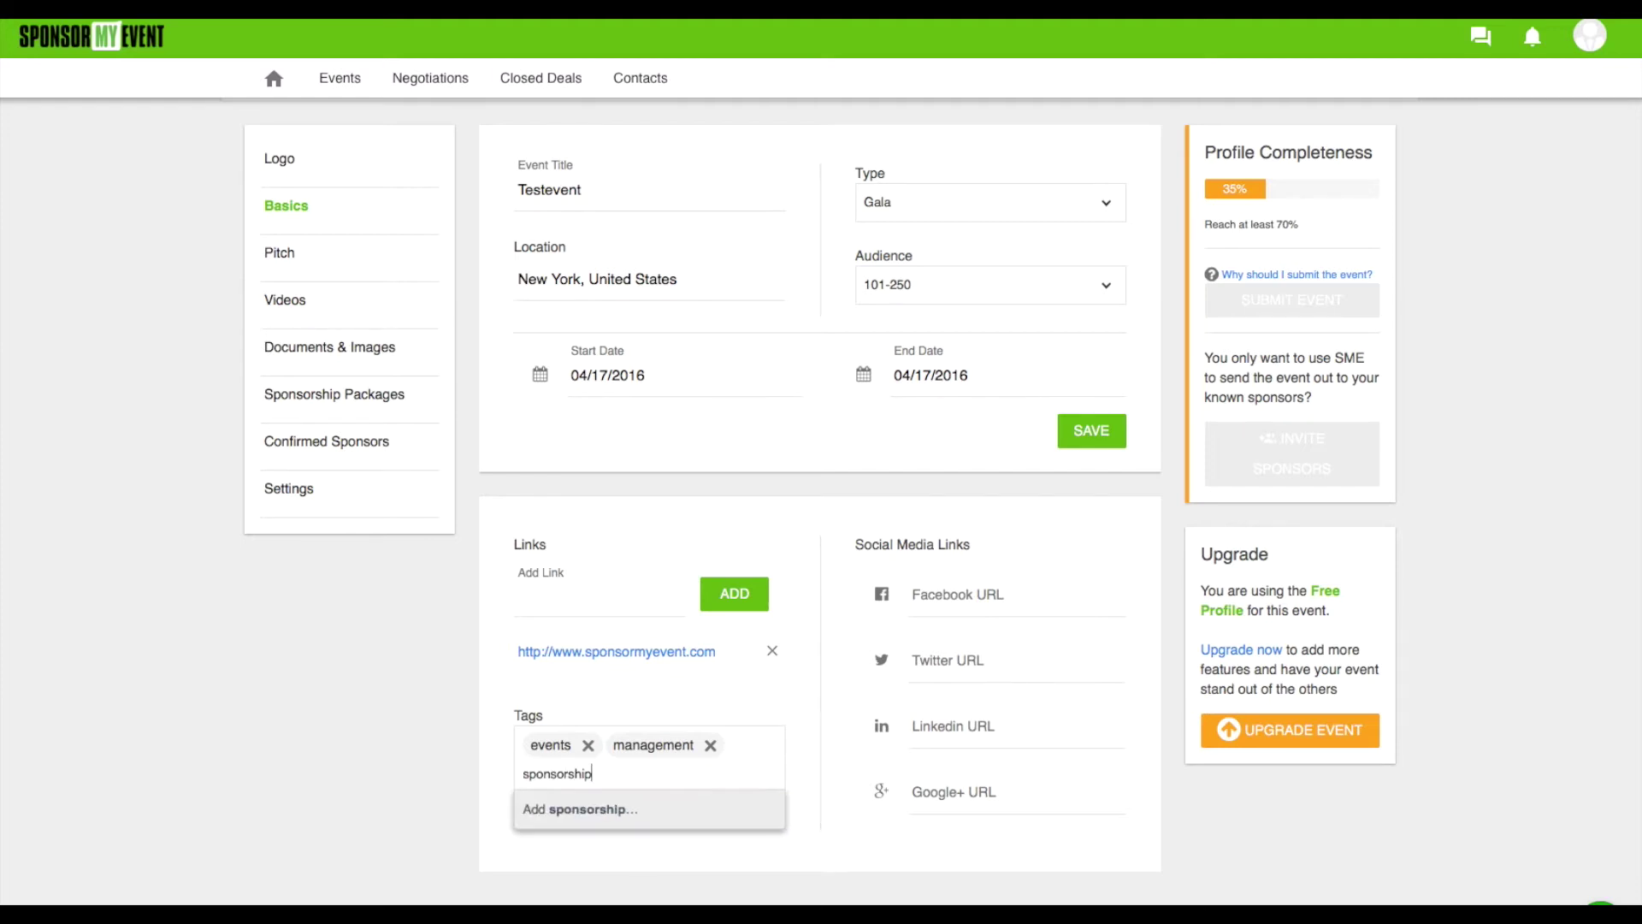
key("Return")
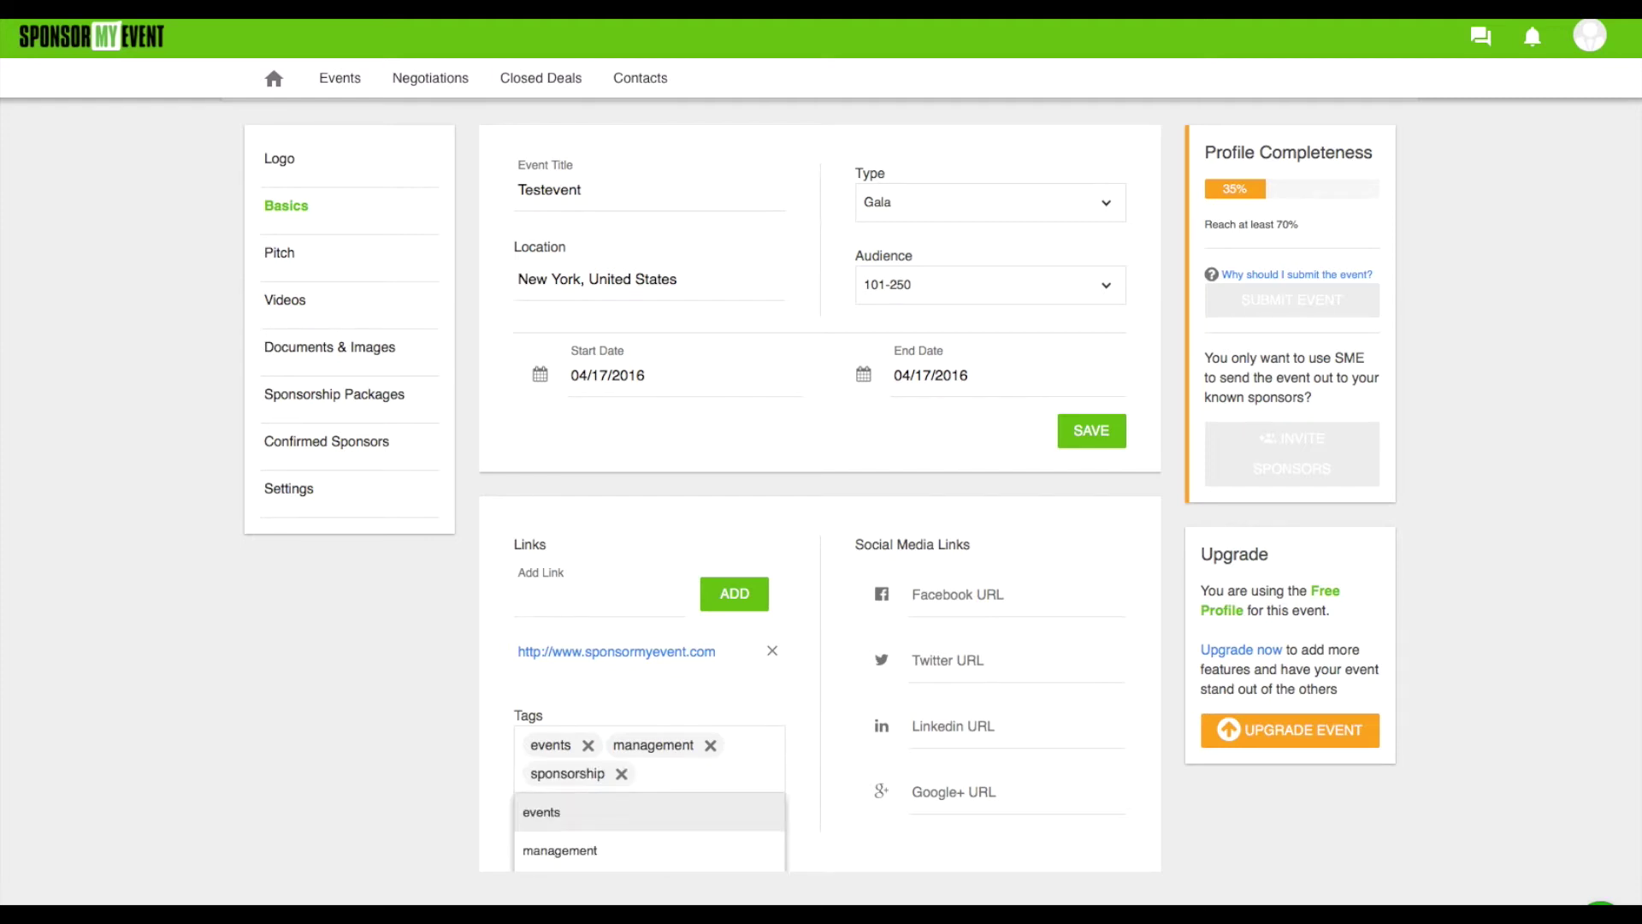
left_click(738, 685)
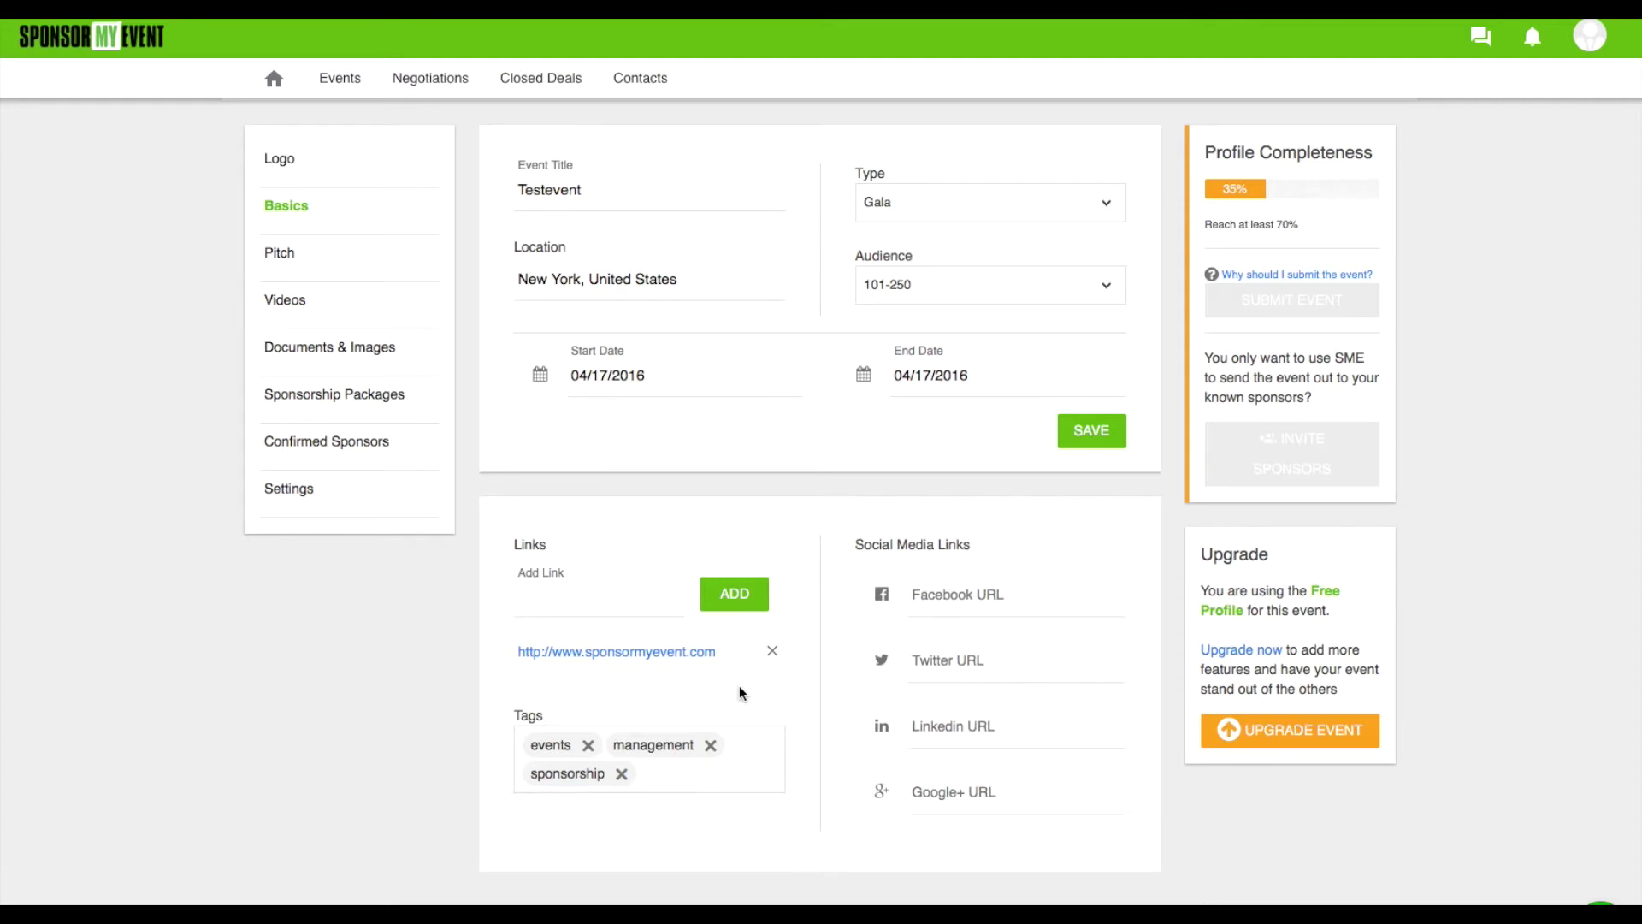
left_click(925, 589)
type("ww")
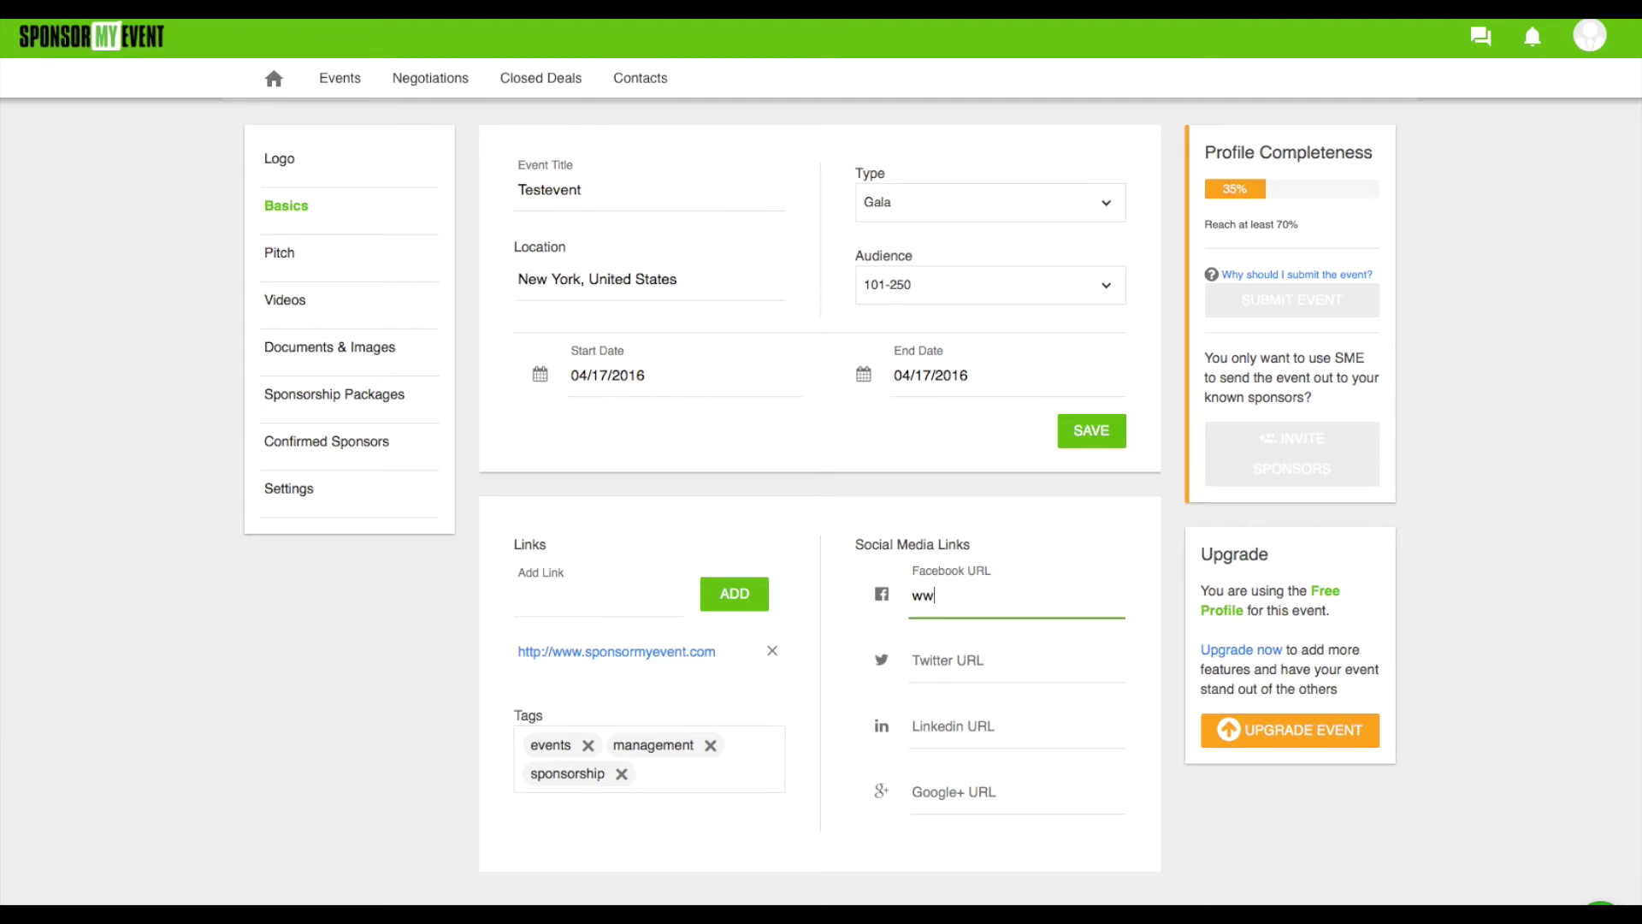
type("w.facebook.com/sponsormyevent")
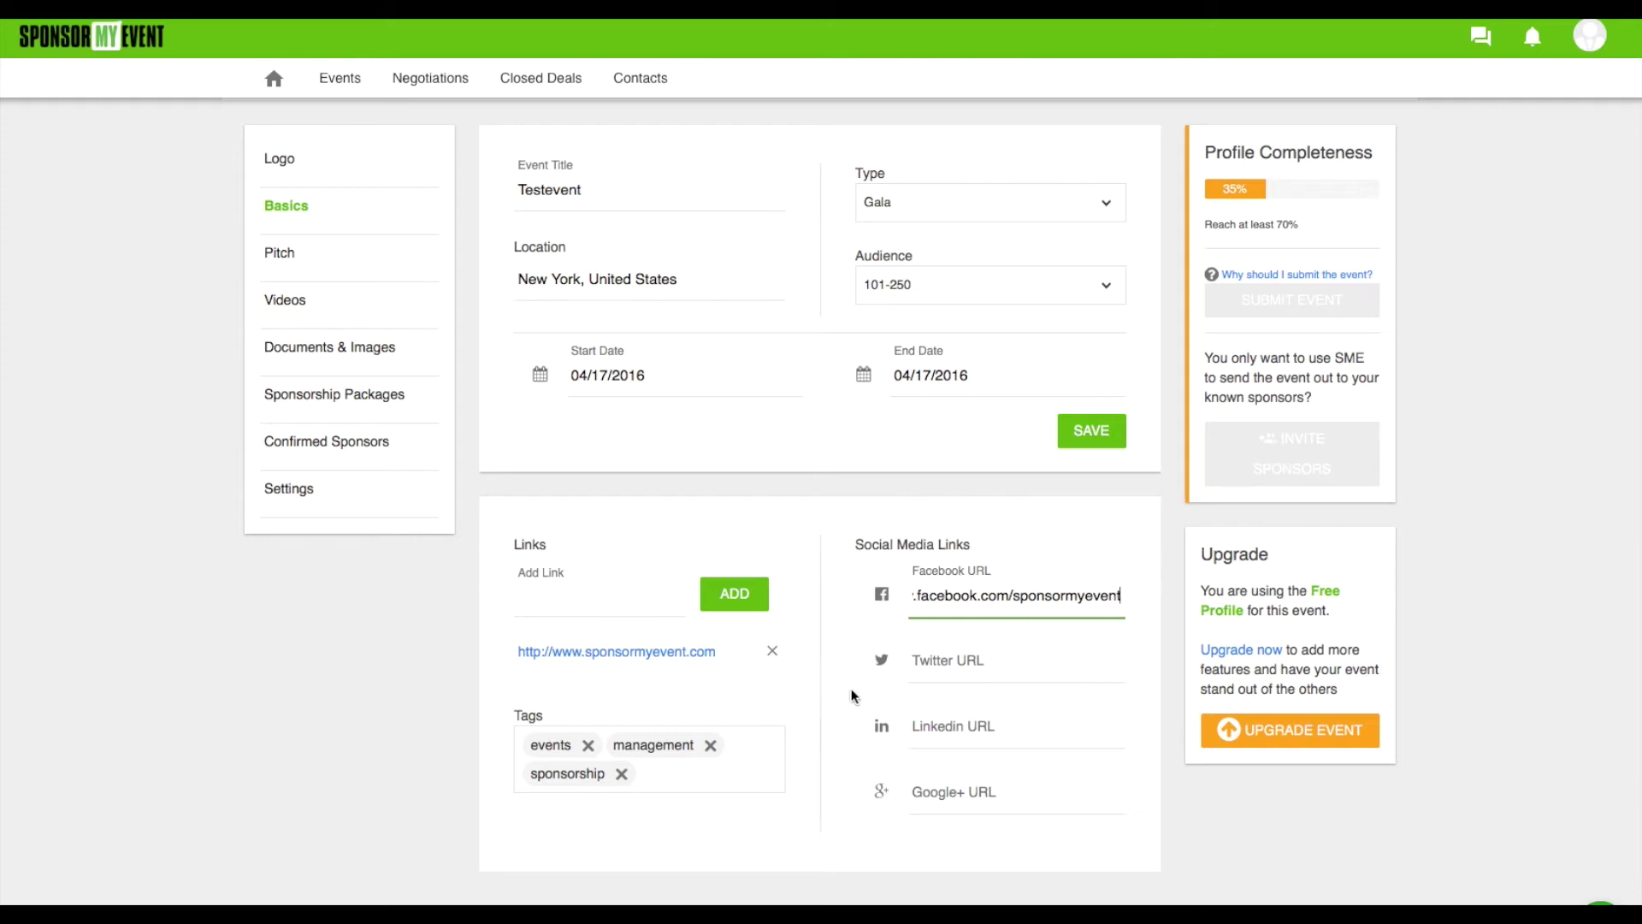
left_click(791, 838)
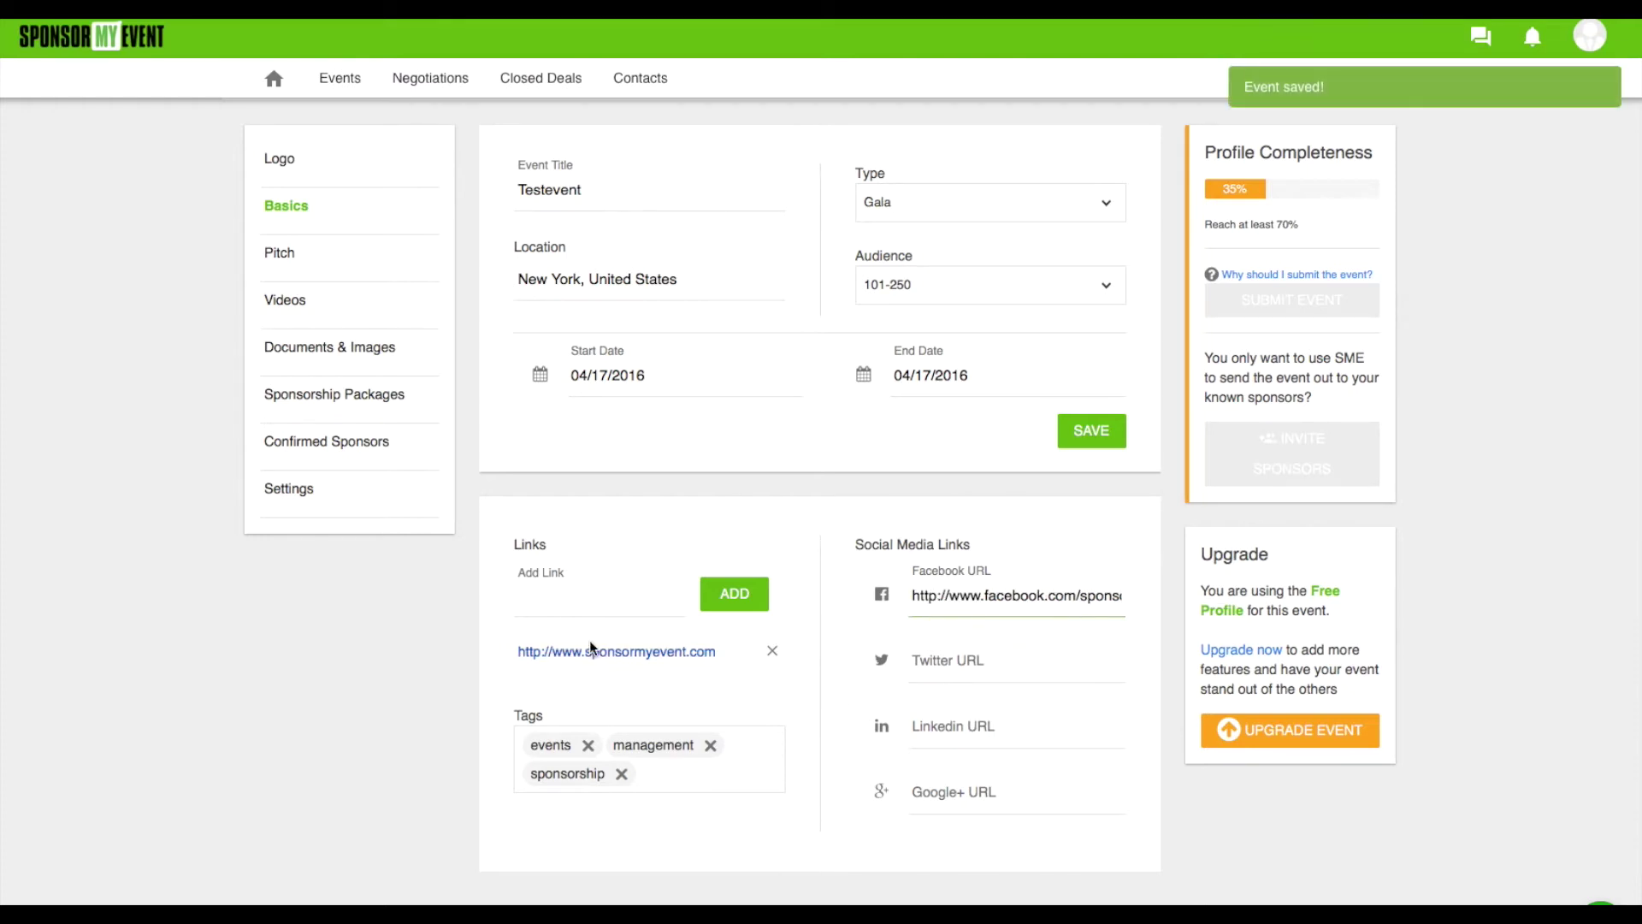
left_click(284, 255)
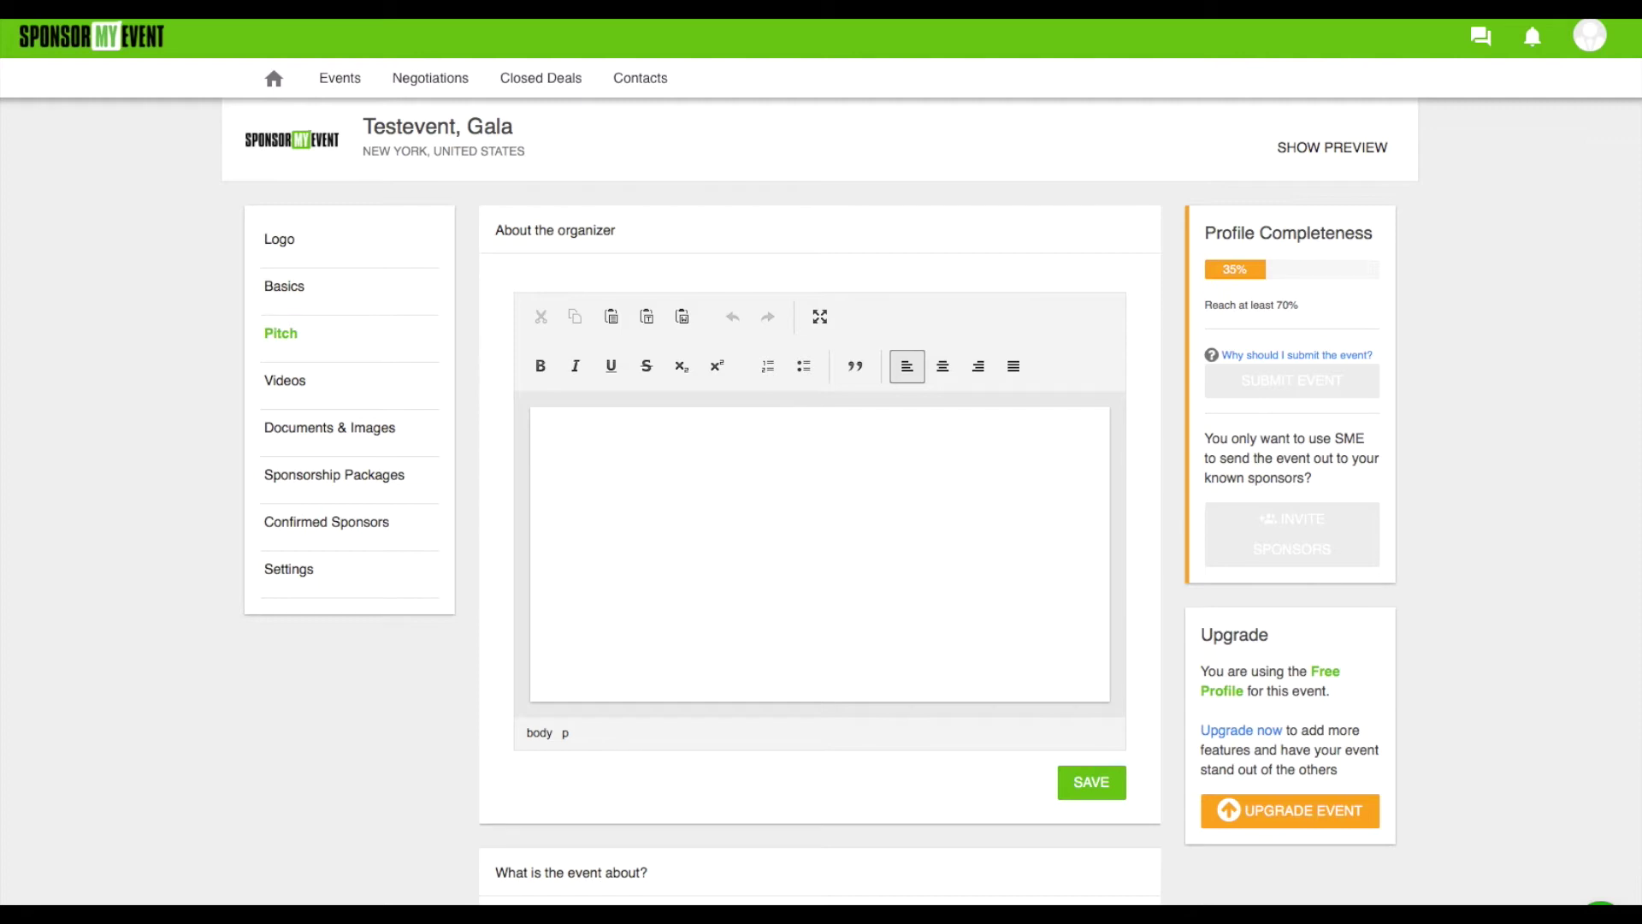
Paste the SponsorMyEvent.com sponsorship-marketplace description into the About the organizer editor
left_click(656, 501)
type("SponsorMyEvent.com is the leading marketplace that matches event-organizers with event sponsors. It is a complete 360° solution for sponsorships.")
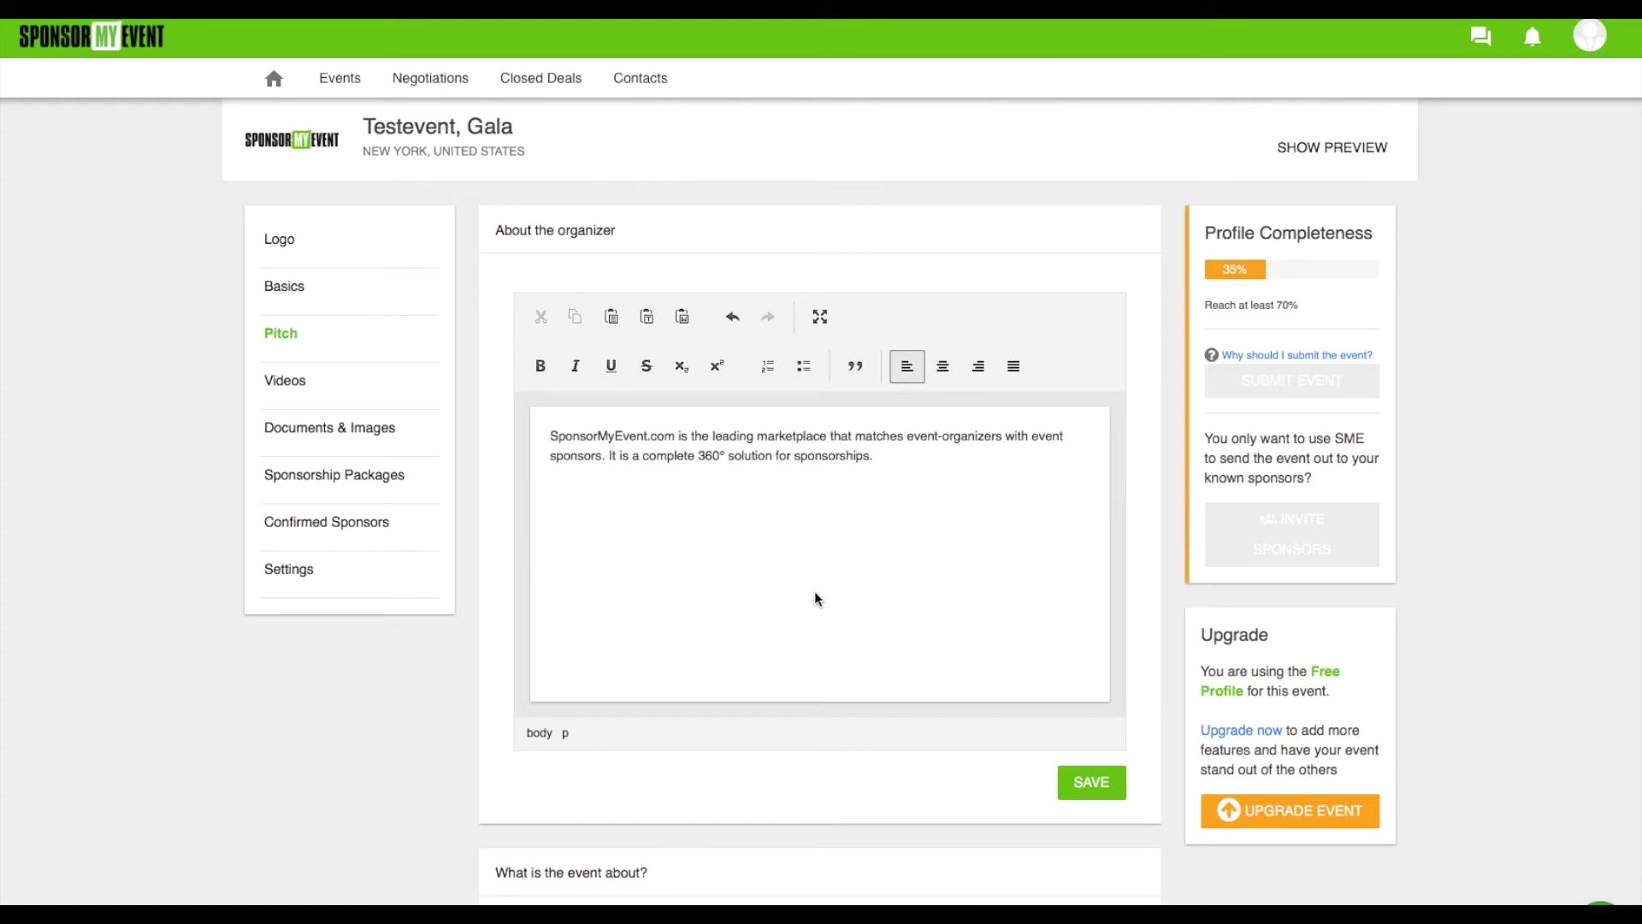
scroll(921, 781, "down", 7)
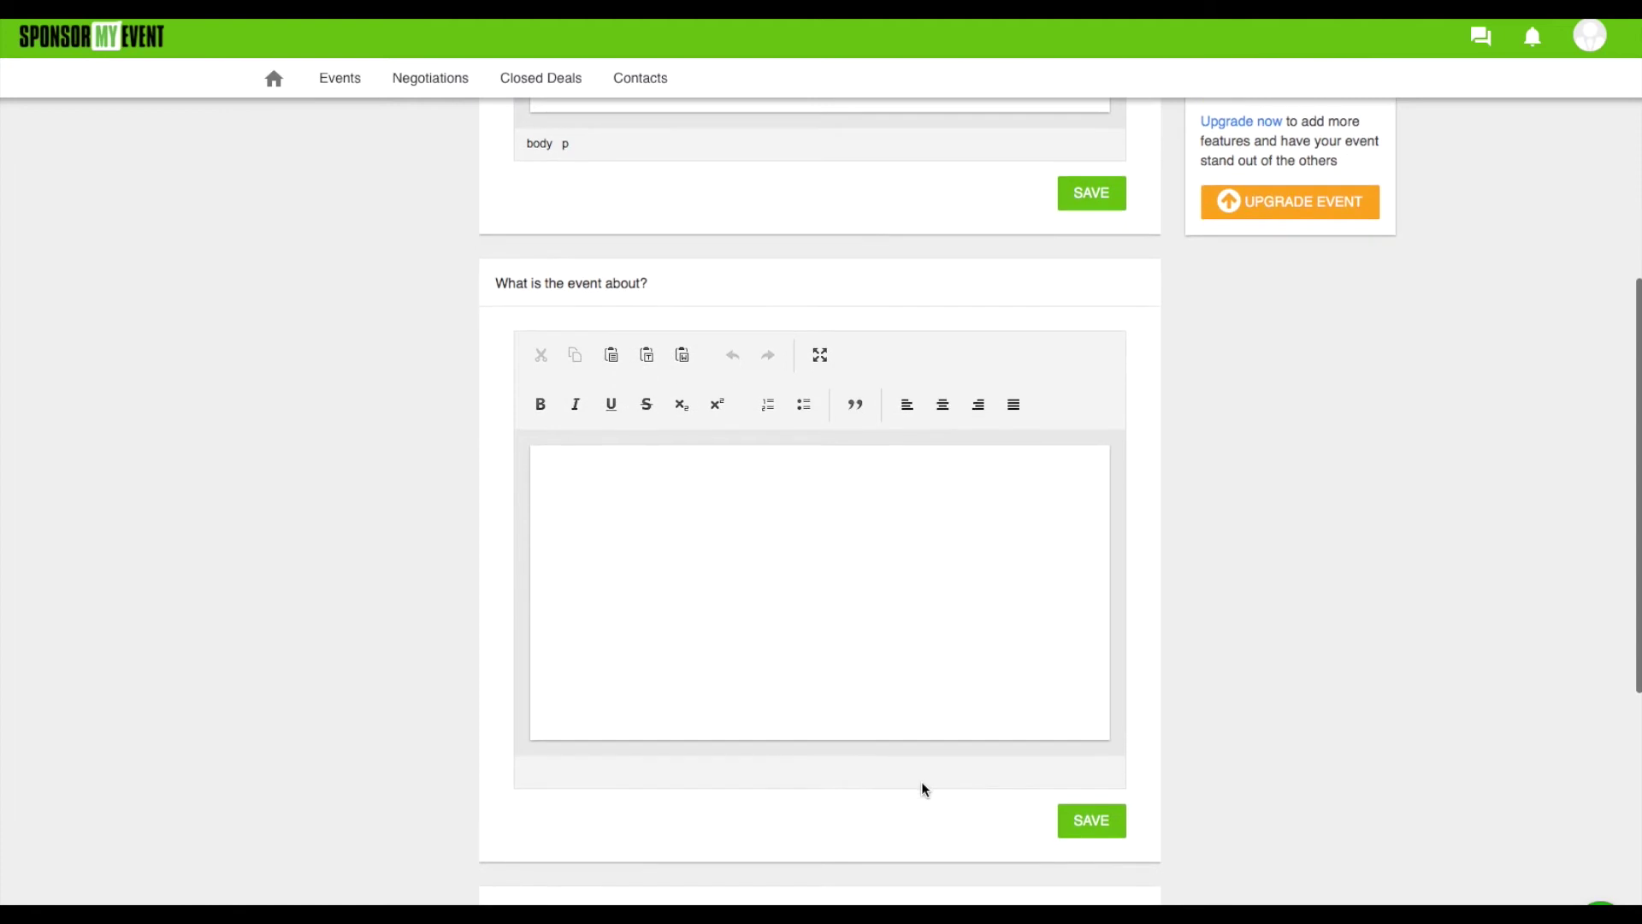
Paste the event description into 'What is the event about?' and save it
left_click(734, 677)
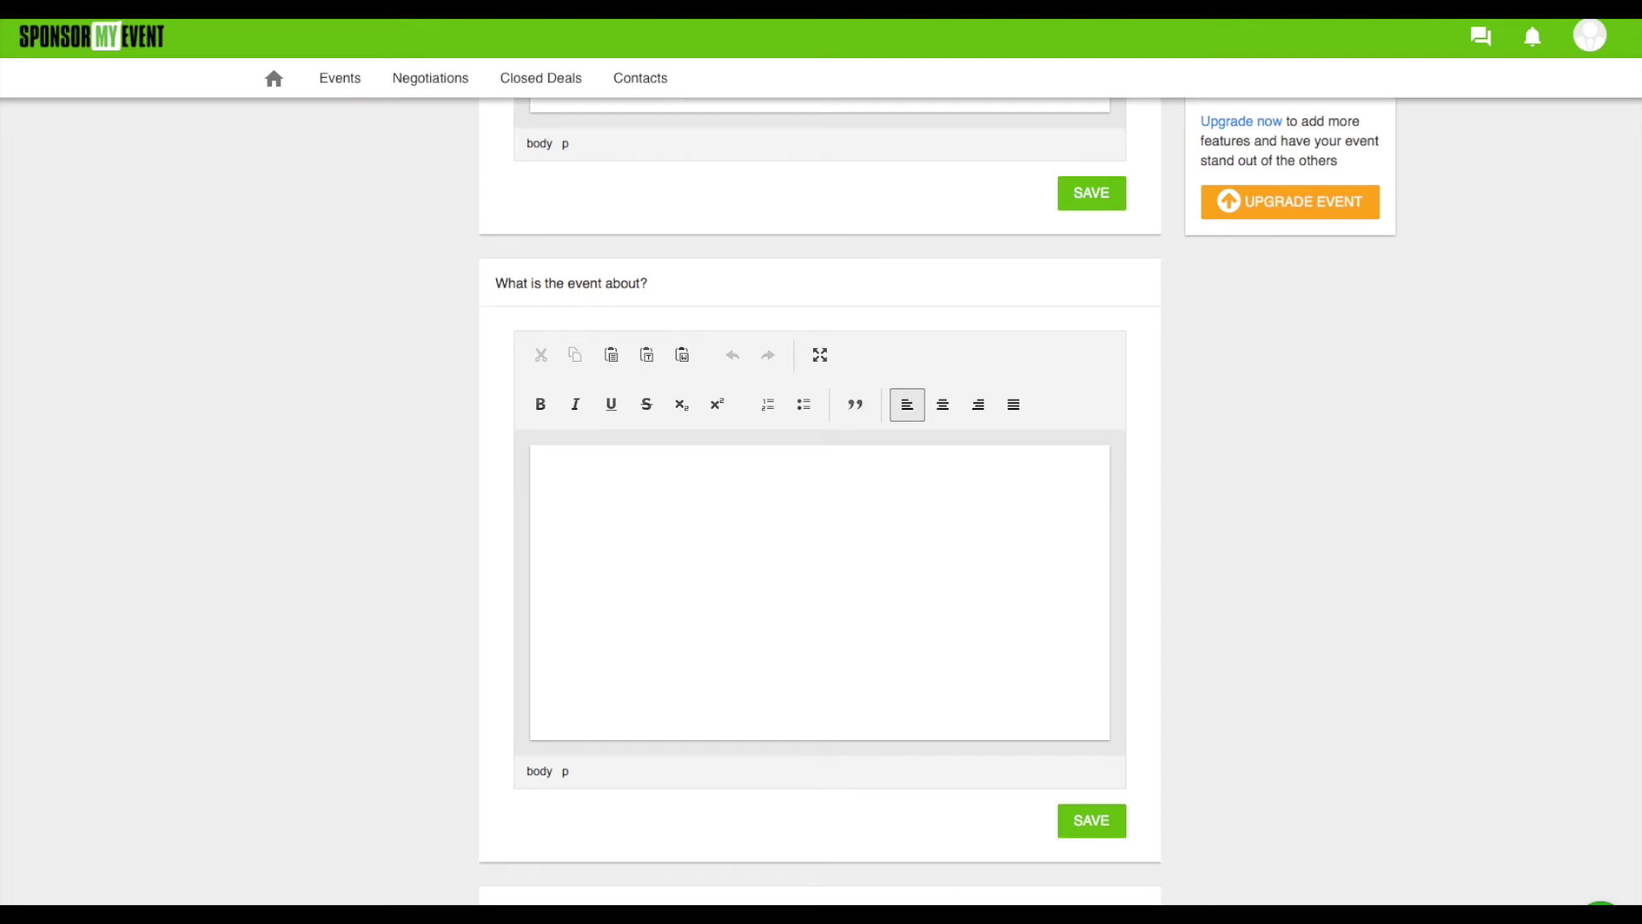
type("Necessary information about the event.")
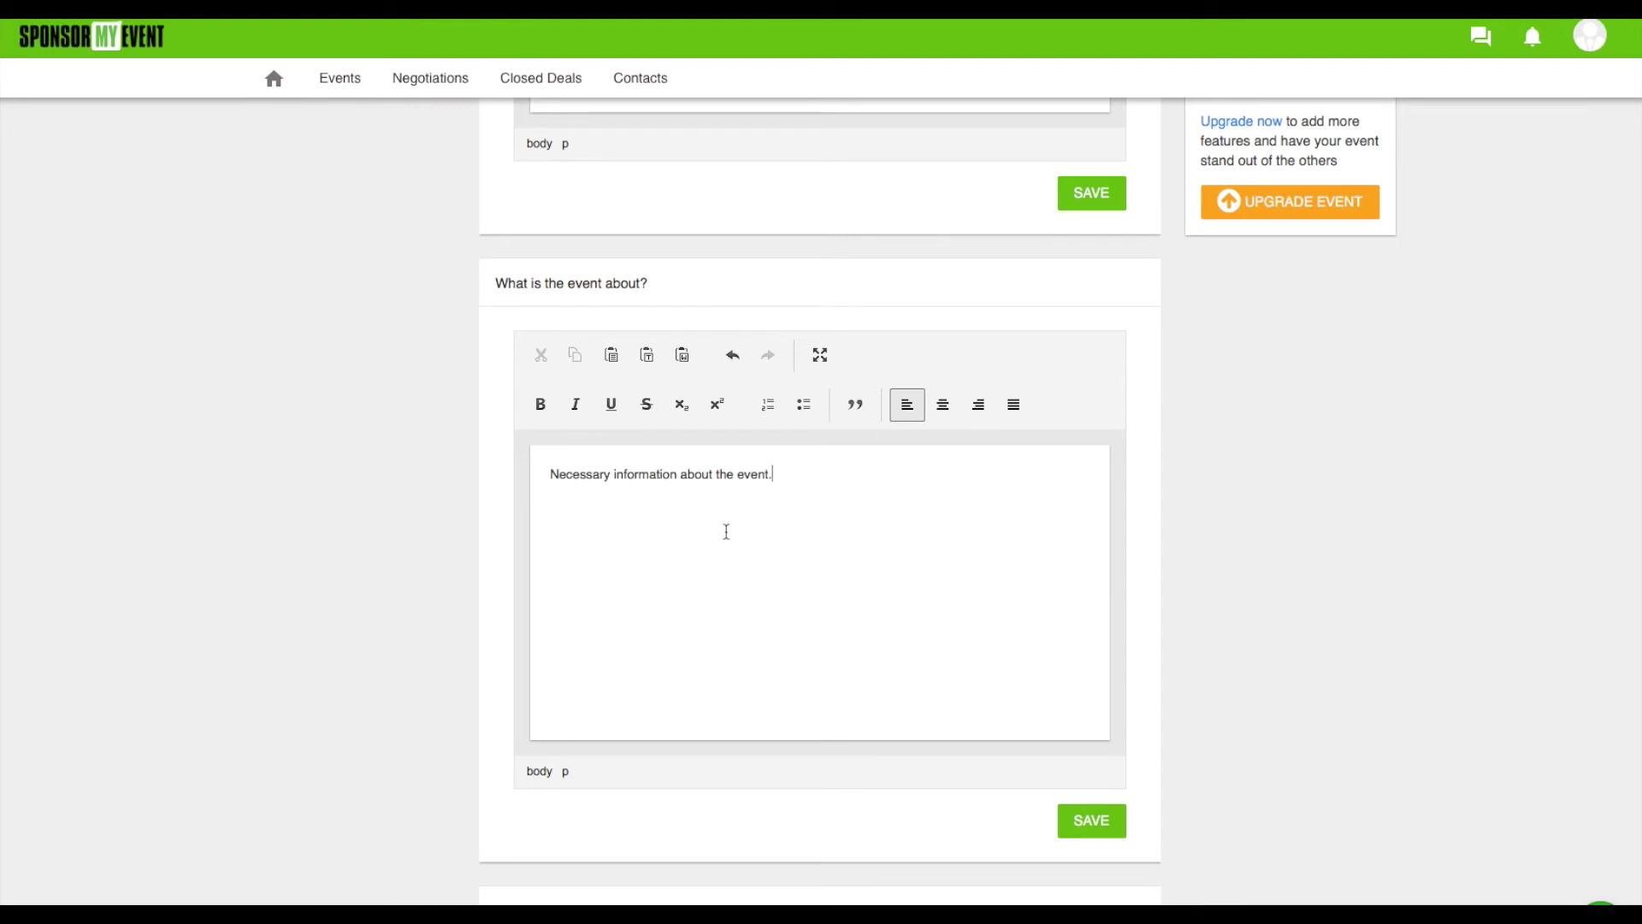
left_click(1088, 819)
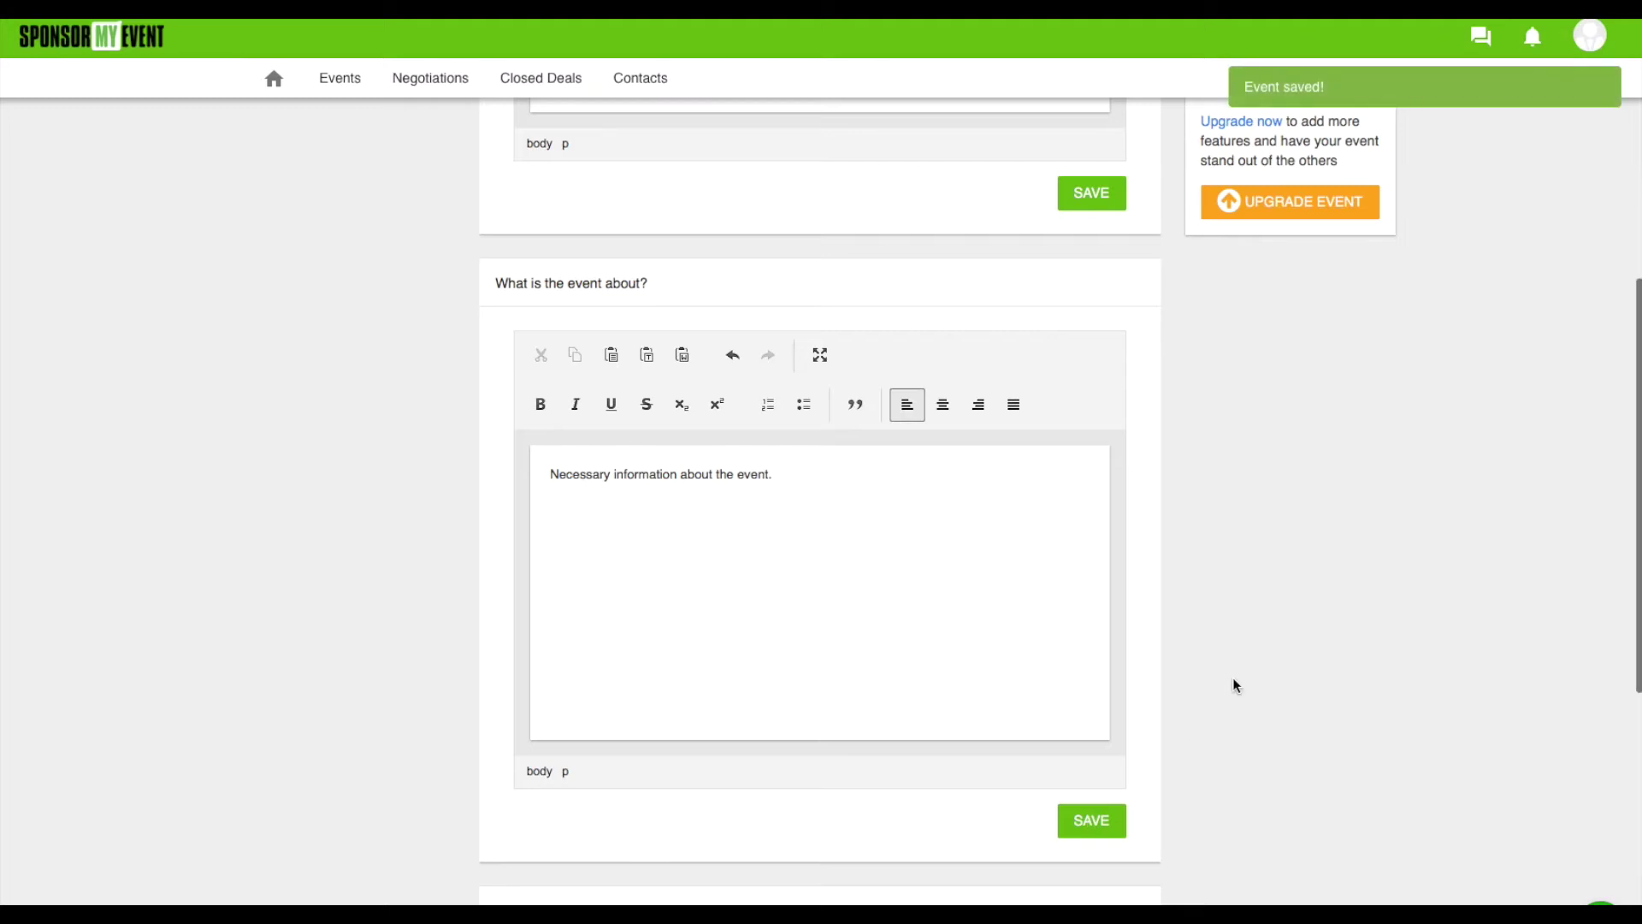
scroll(1233, 677, "down", 7)
Paste the sponsor benefits sentence into 'Why should a sponsor support your event?'
left_click(555, 644)
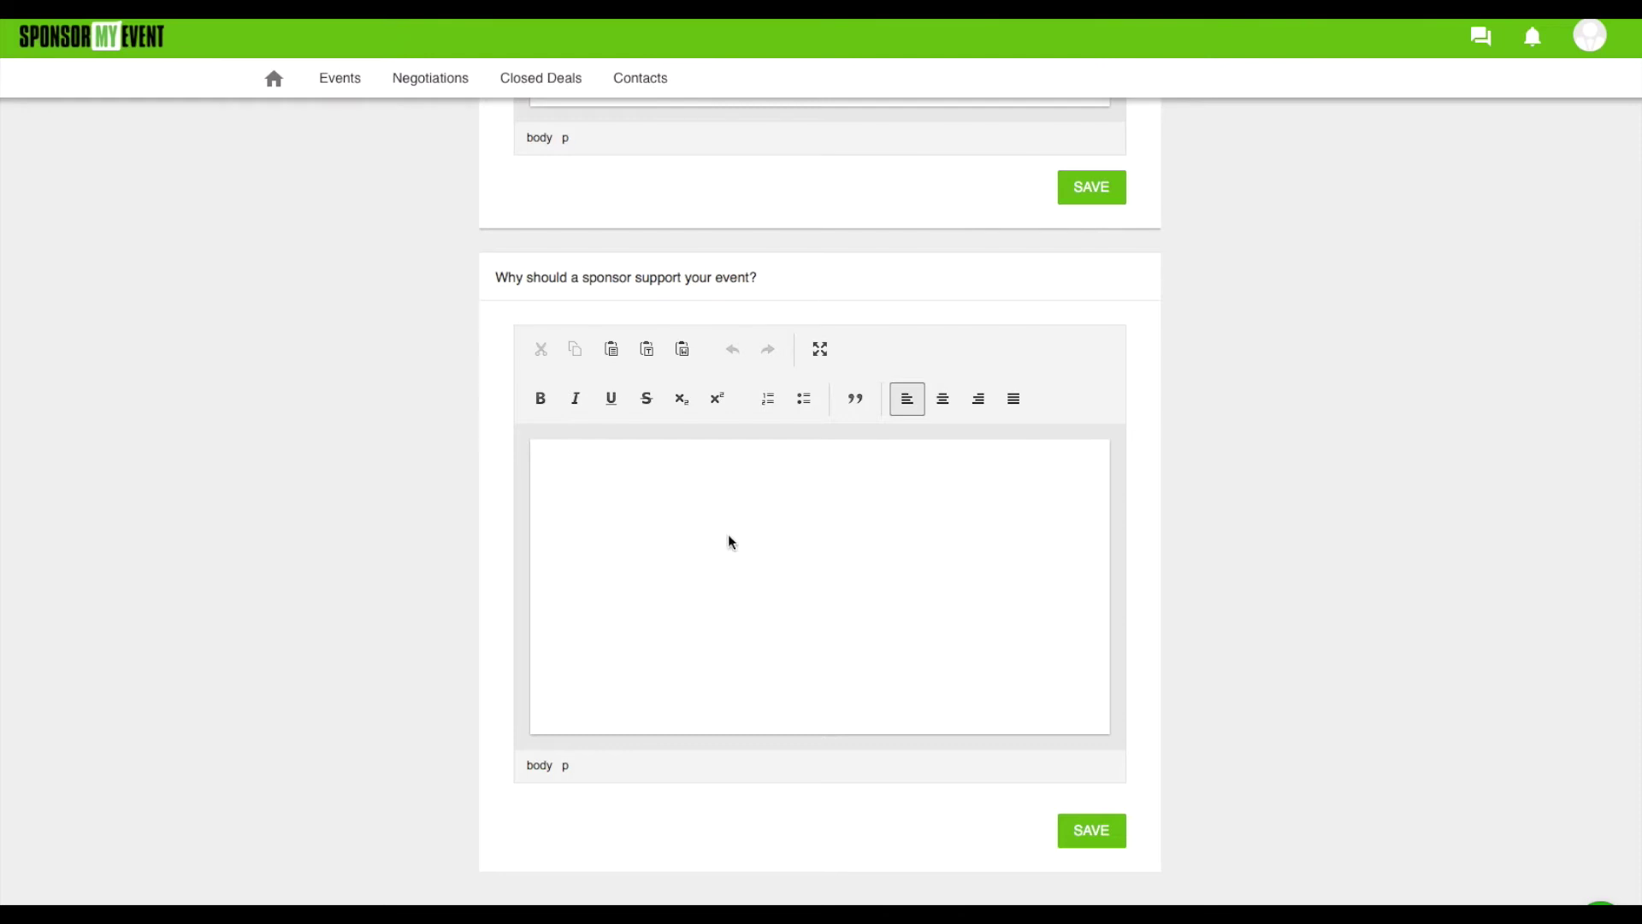
type("What's in for the sponsor - how can he gain visibility?")
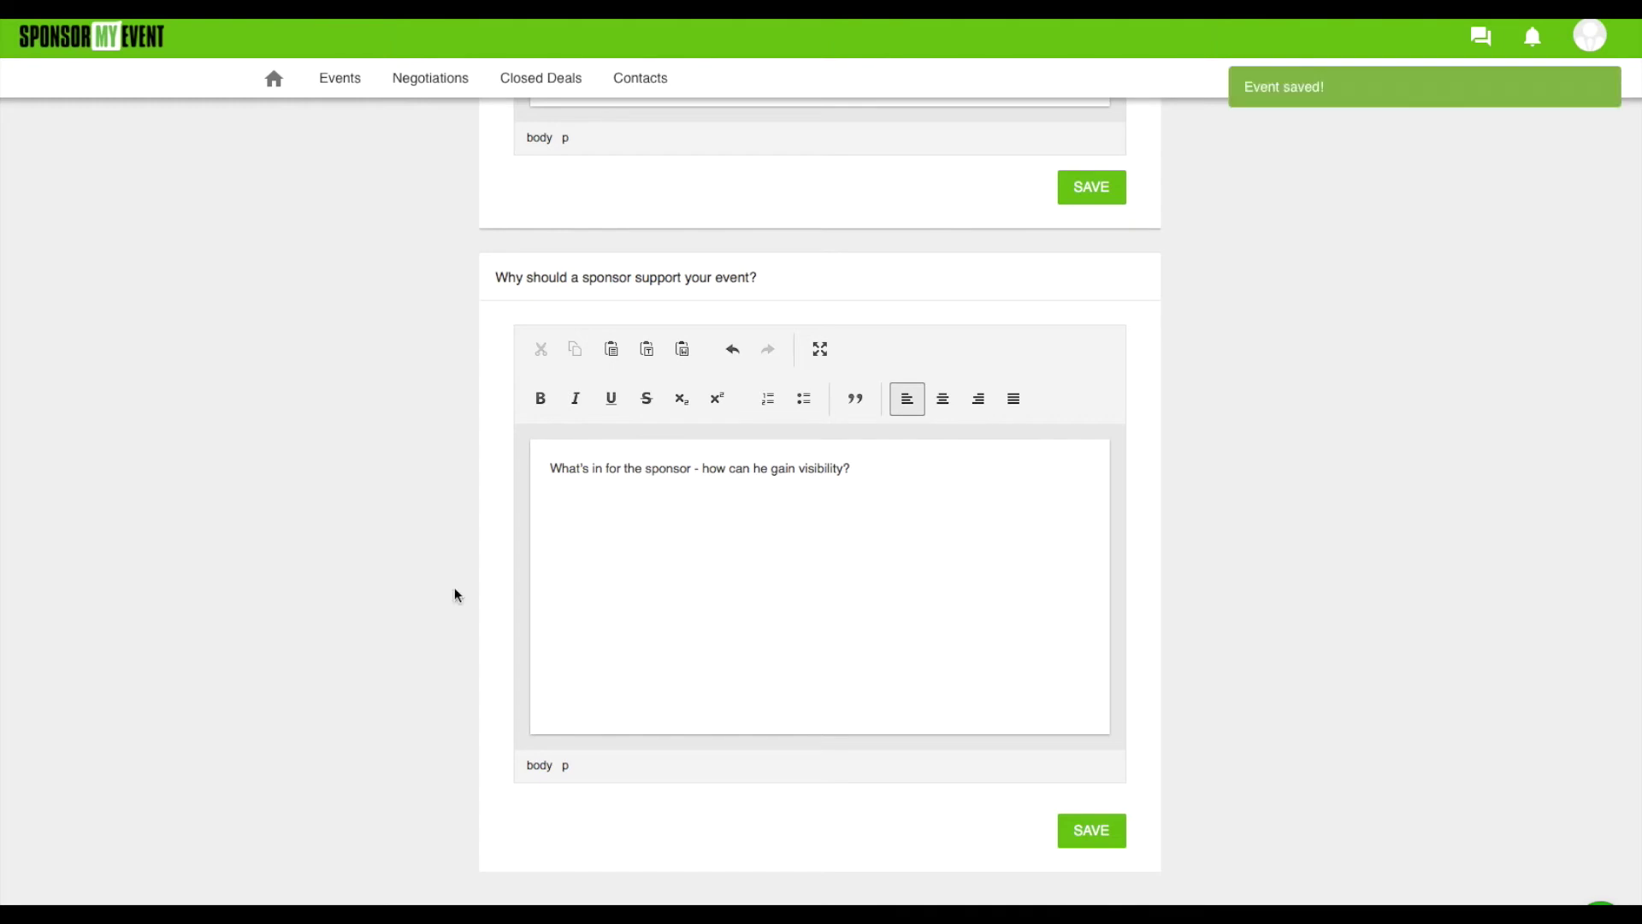
scroll(454, 587, "up", 15)
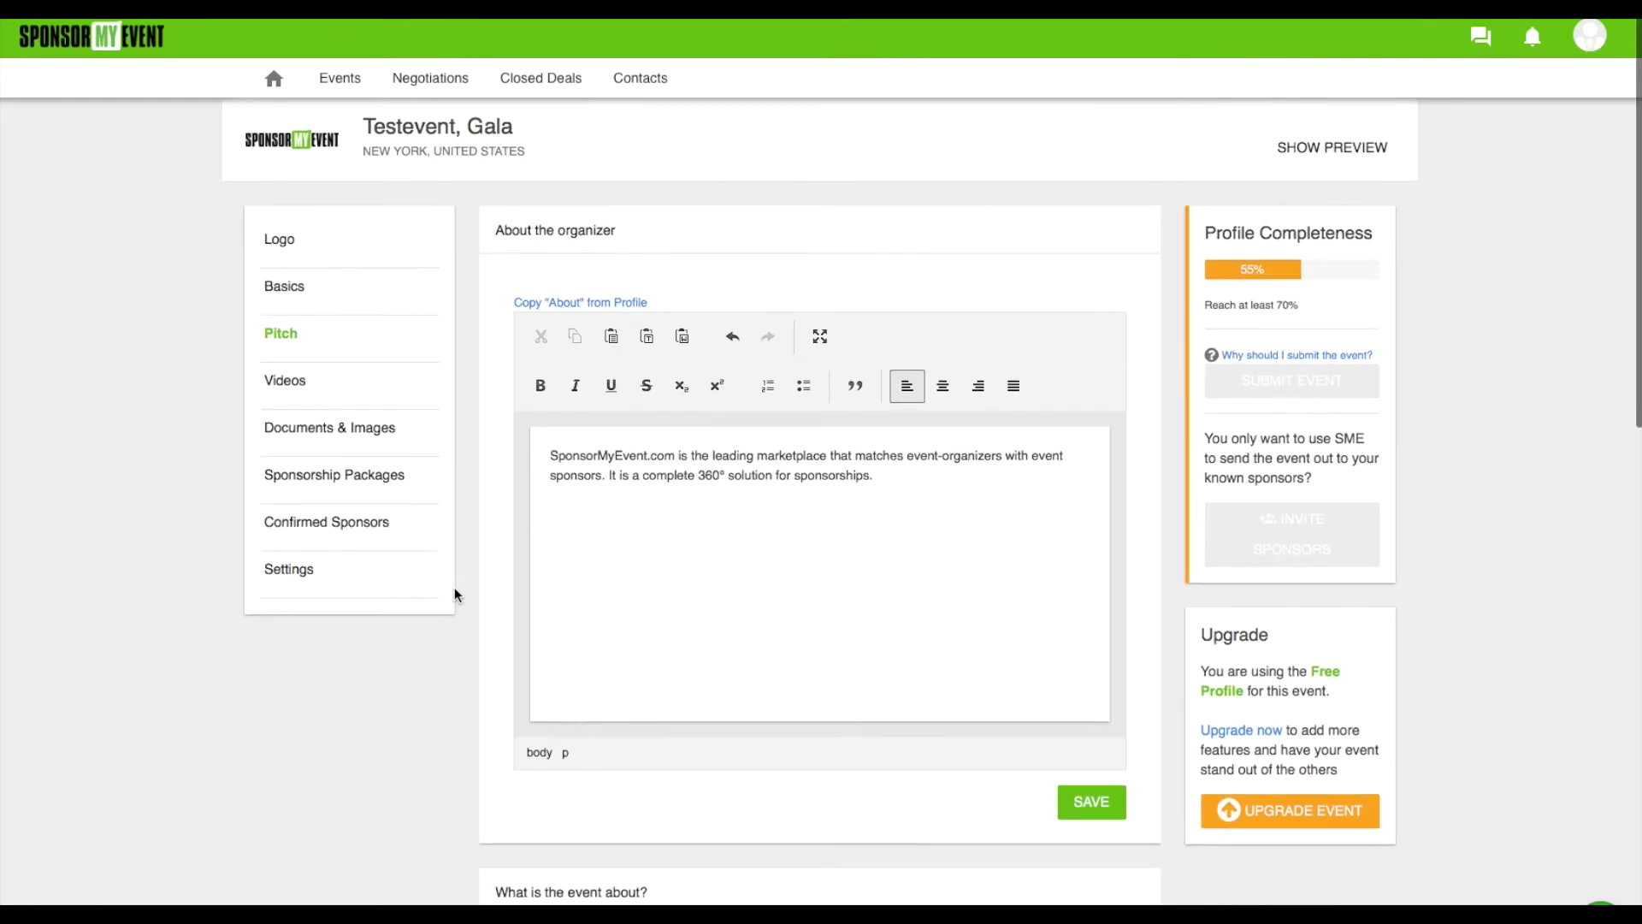
Add the 'What is SponsorMyEvent.com' YouTube link as a video under Videos
left_click(289, 383)
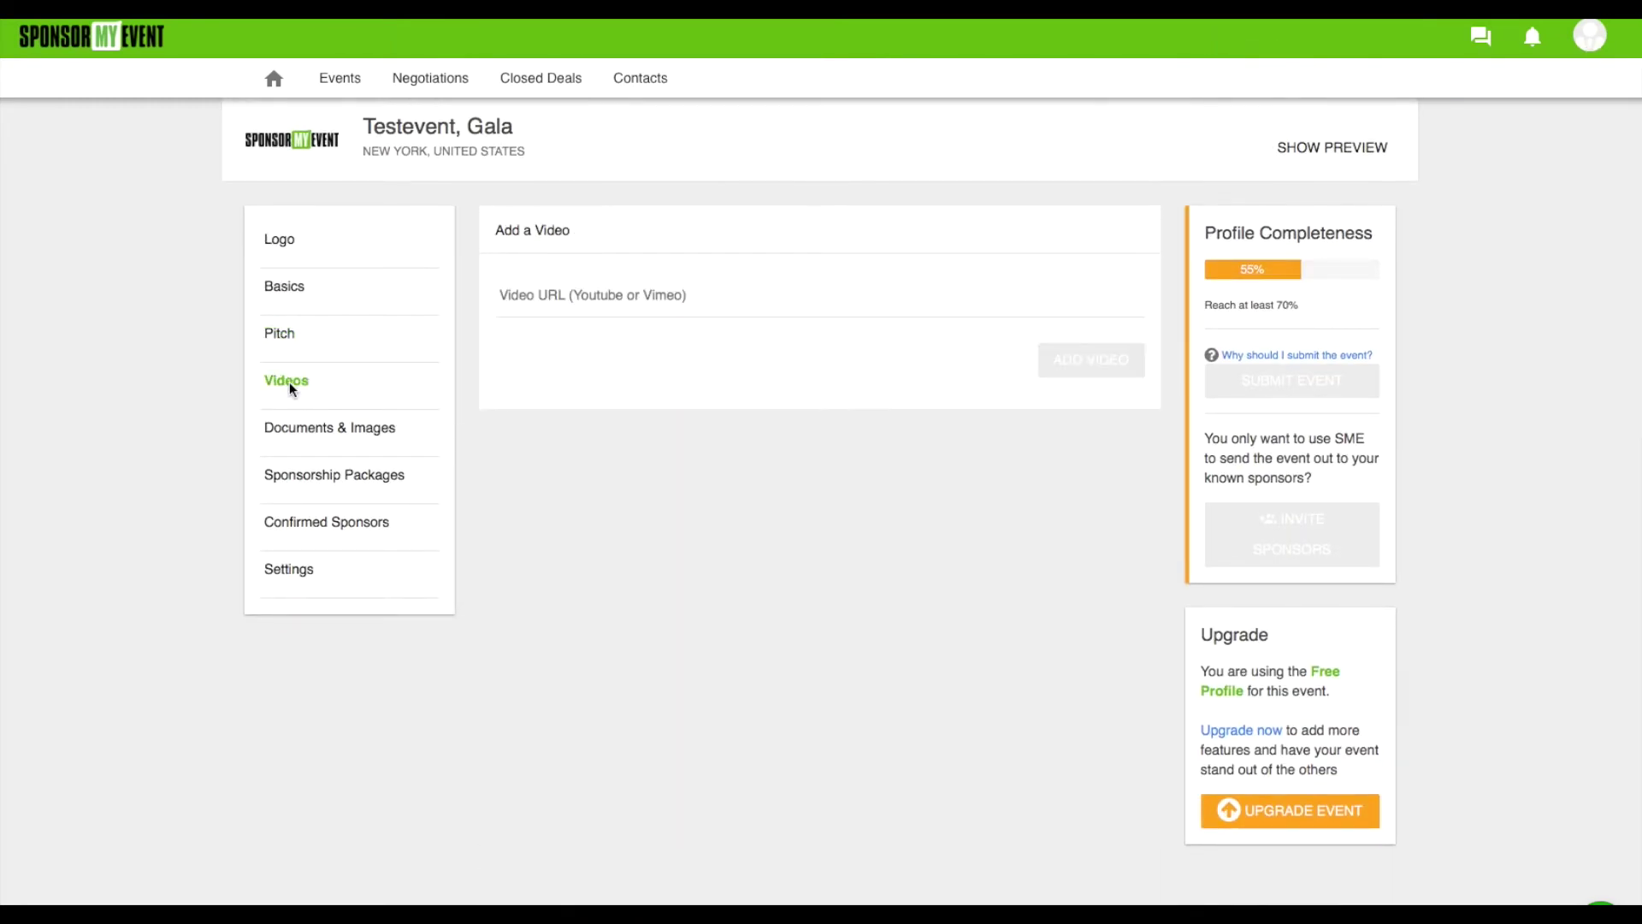
left_click(539, 297)
left_click(566, 295)
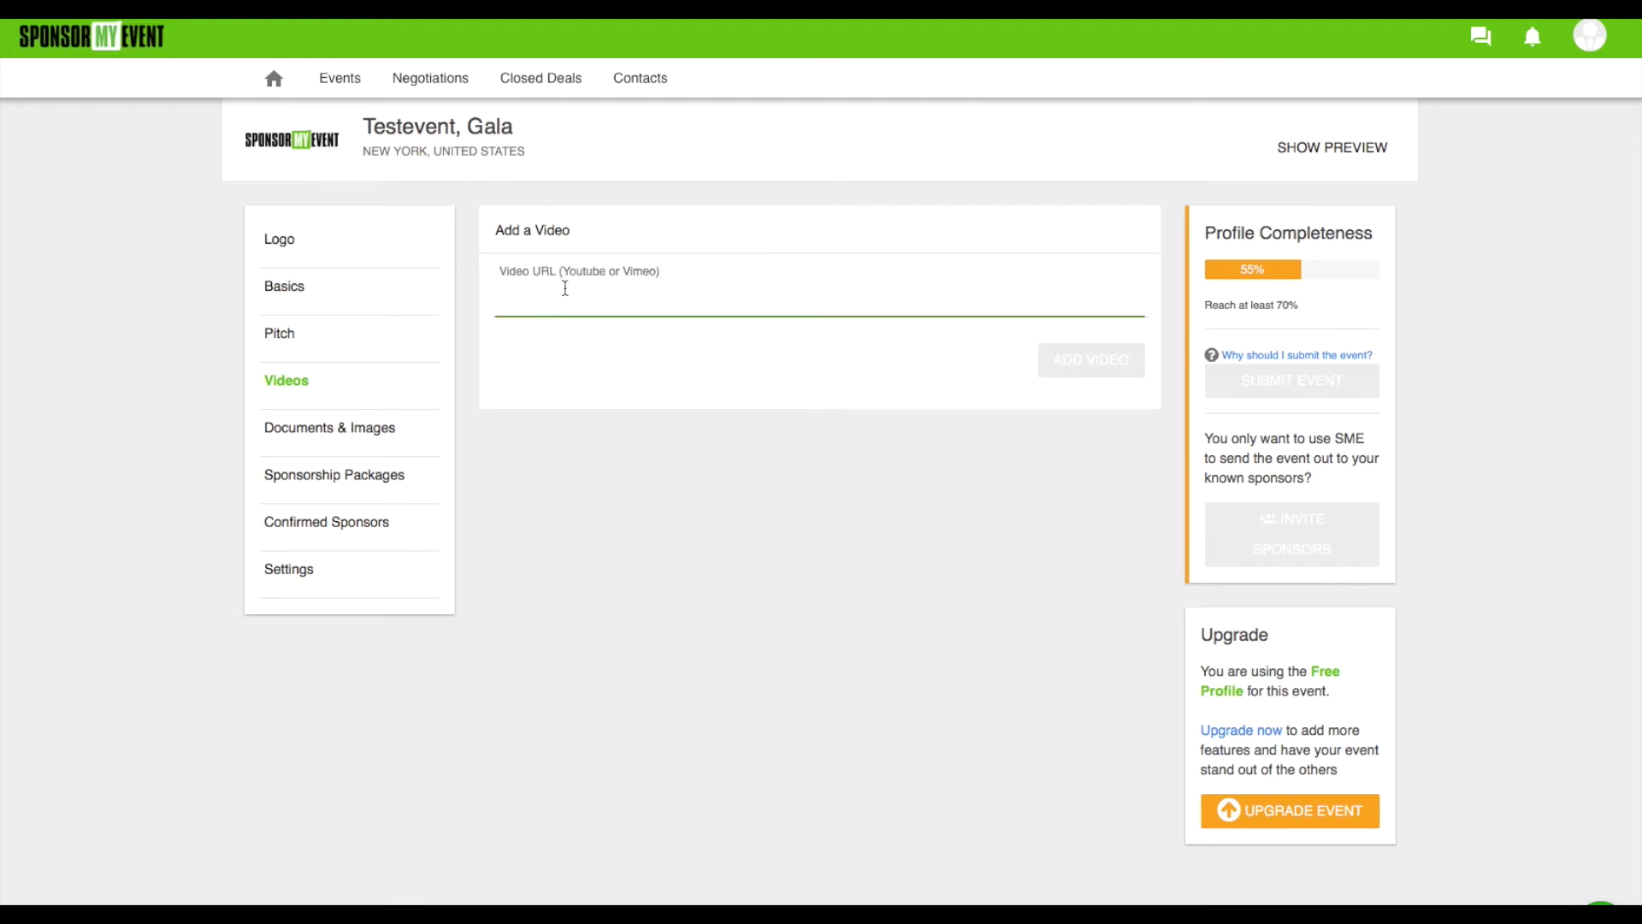
type("https://www.youtube.com/watch?v=AAzZMB63Lmw")
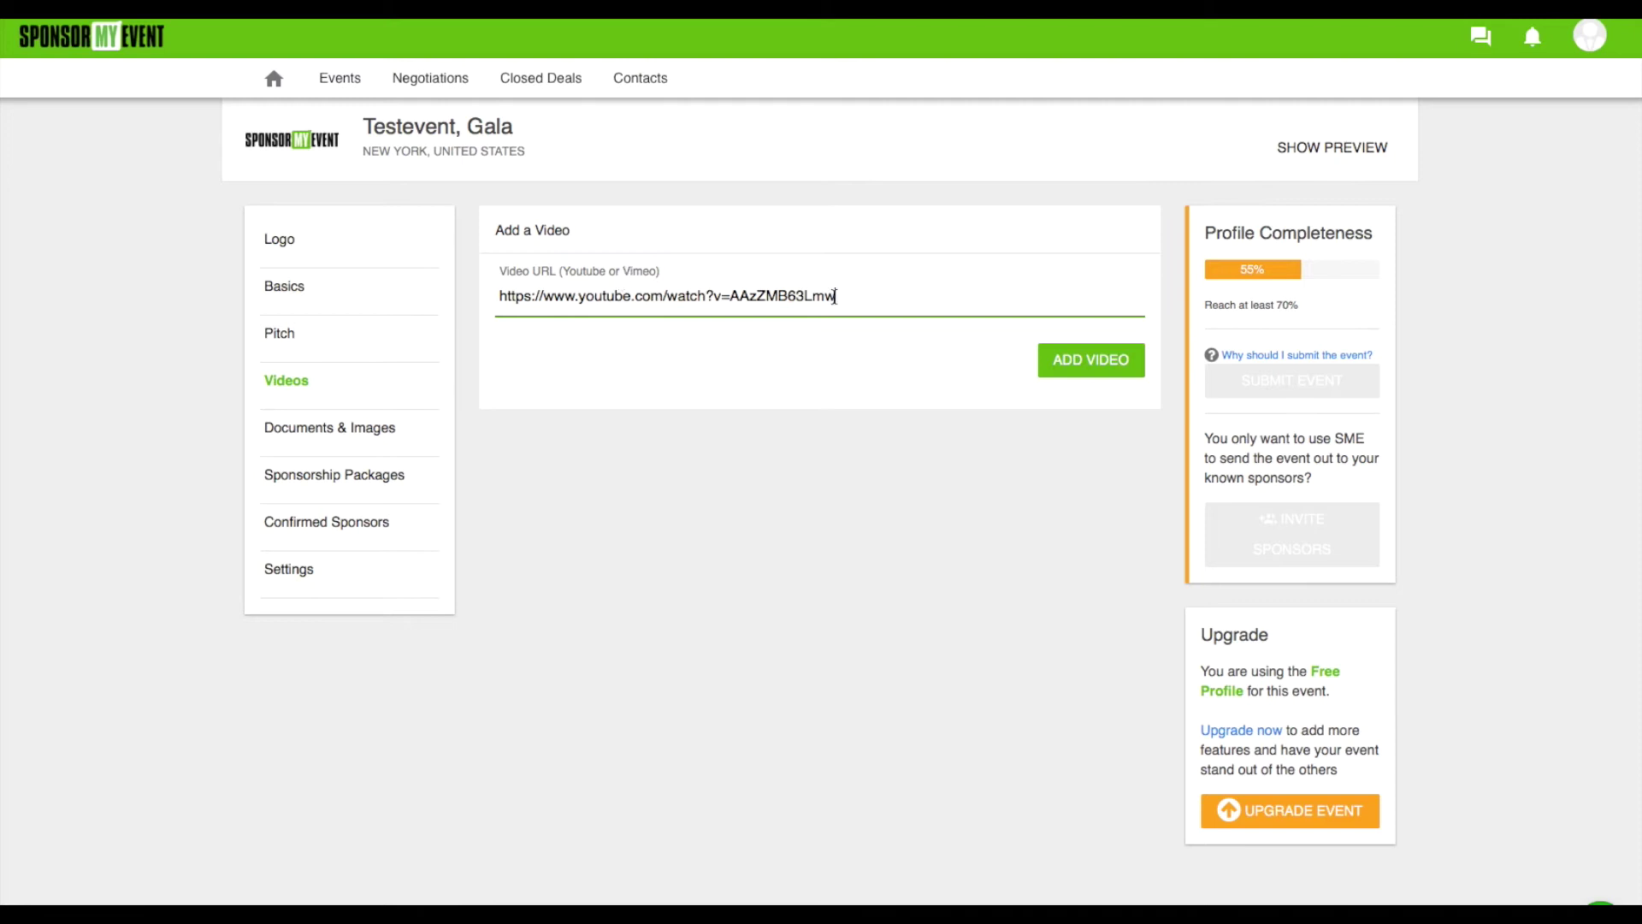
left_click(1091, 361)
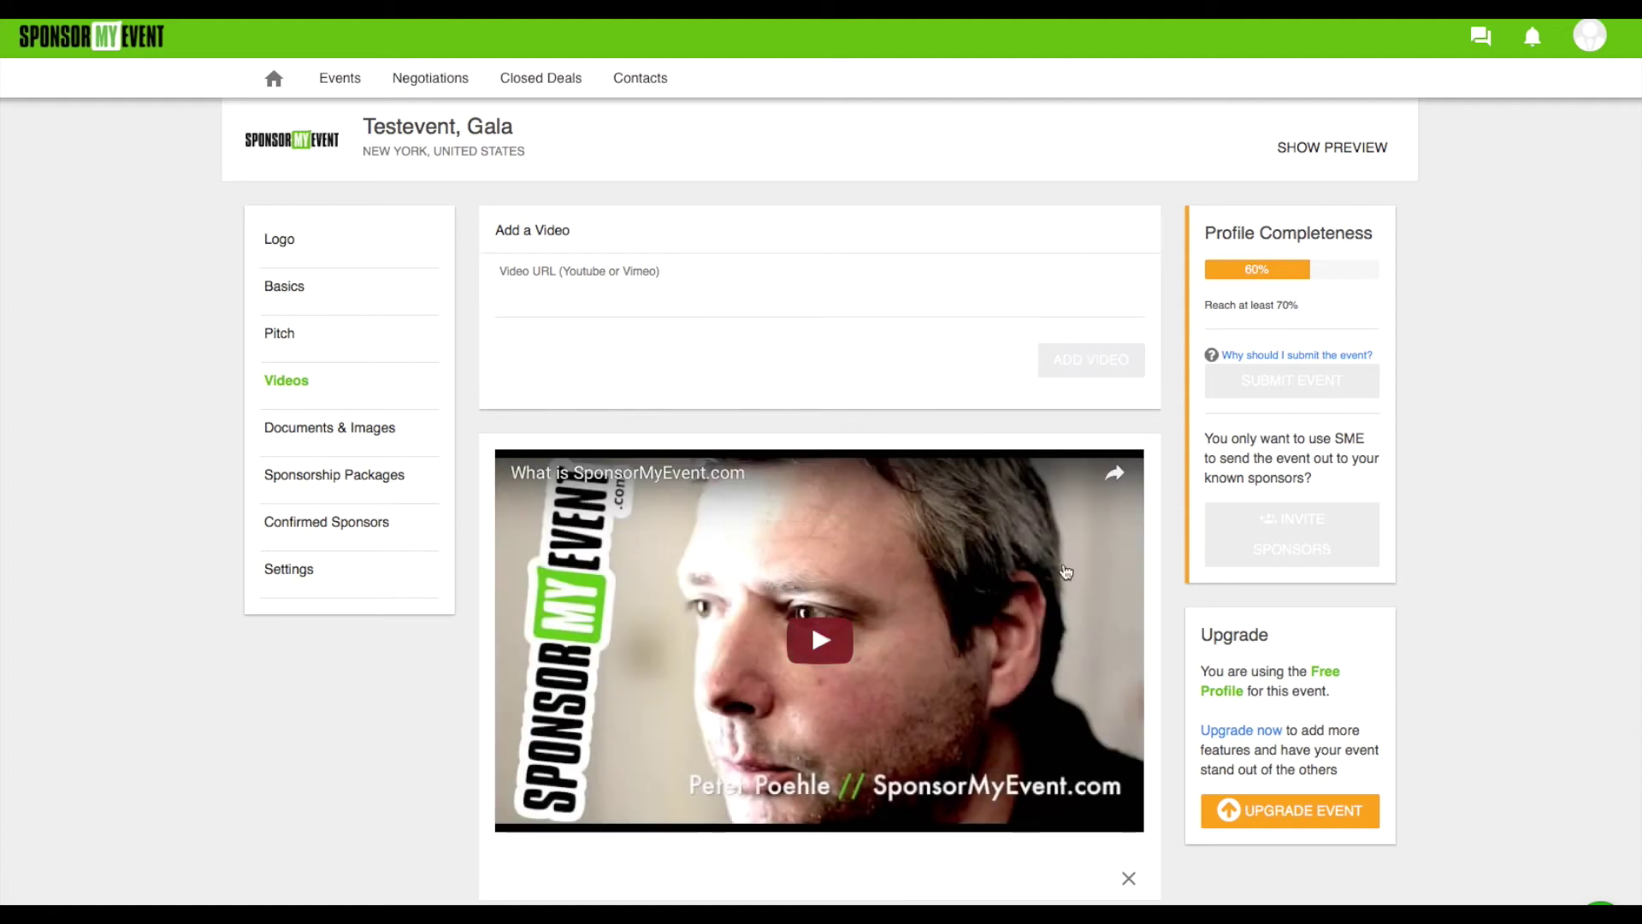
scroll(672, 746, "down", 1)
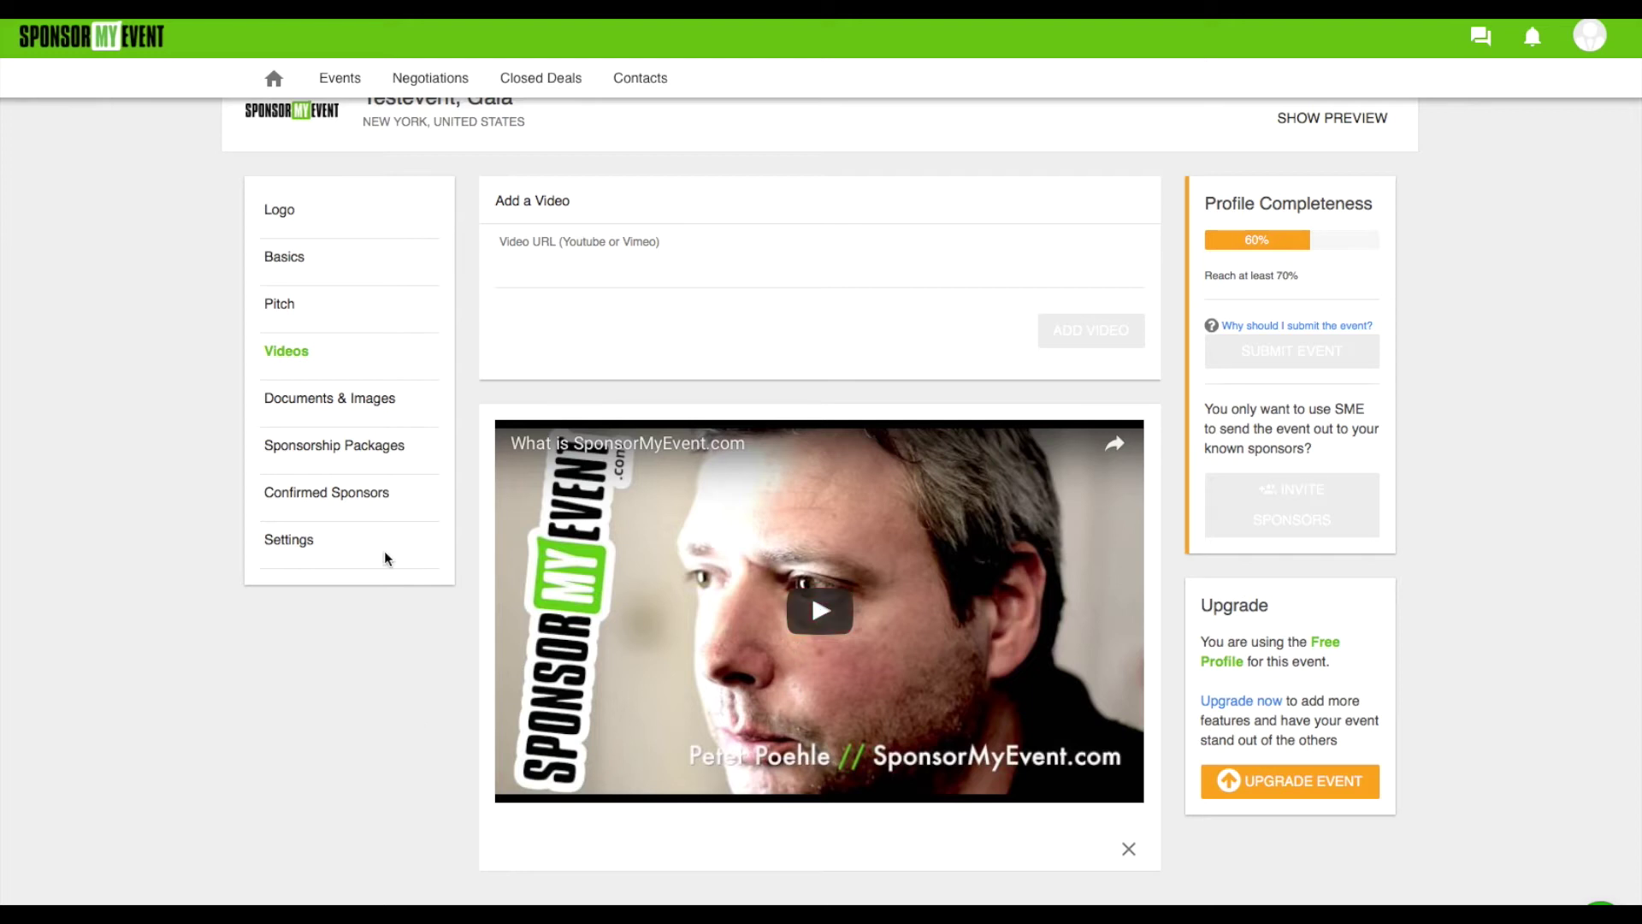
Review the upgrade-only Images and Documents tabs, then go to Sponsorship Packages
left_click(314, 398)
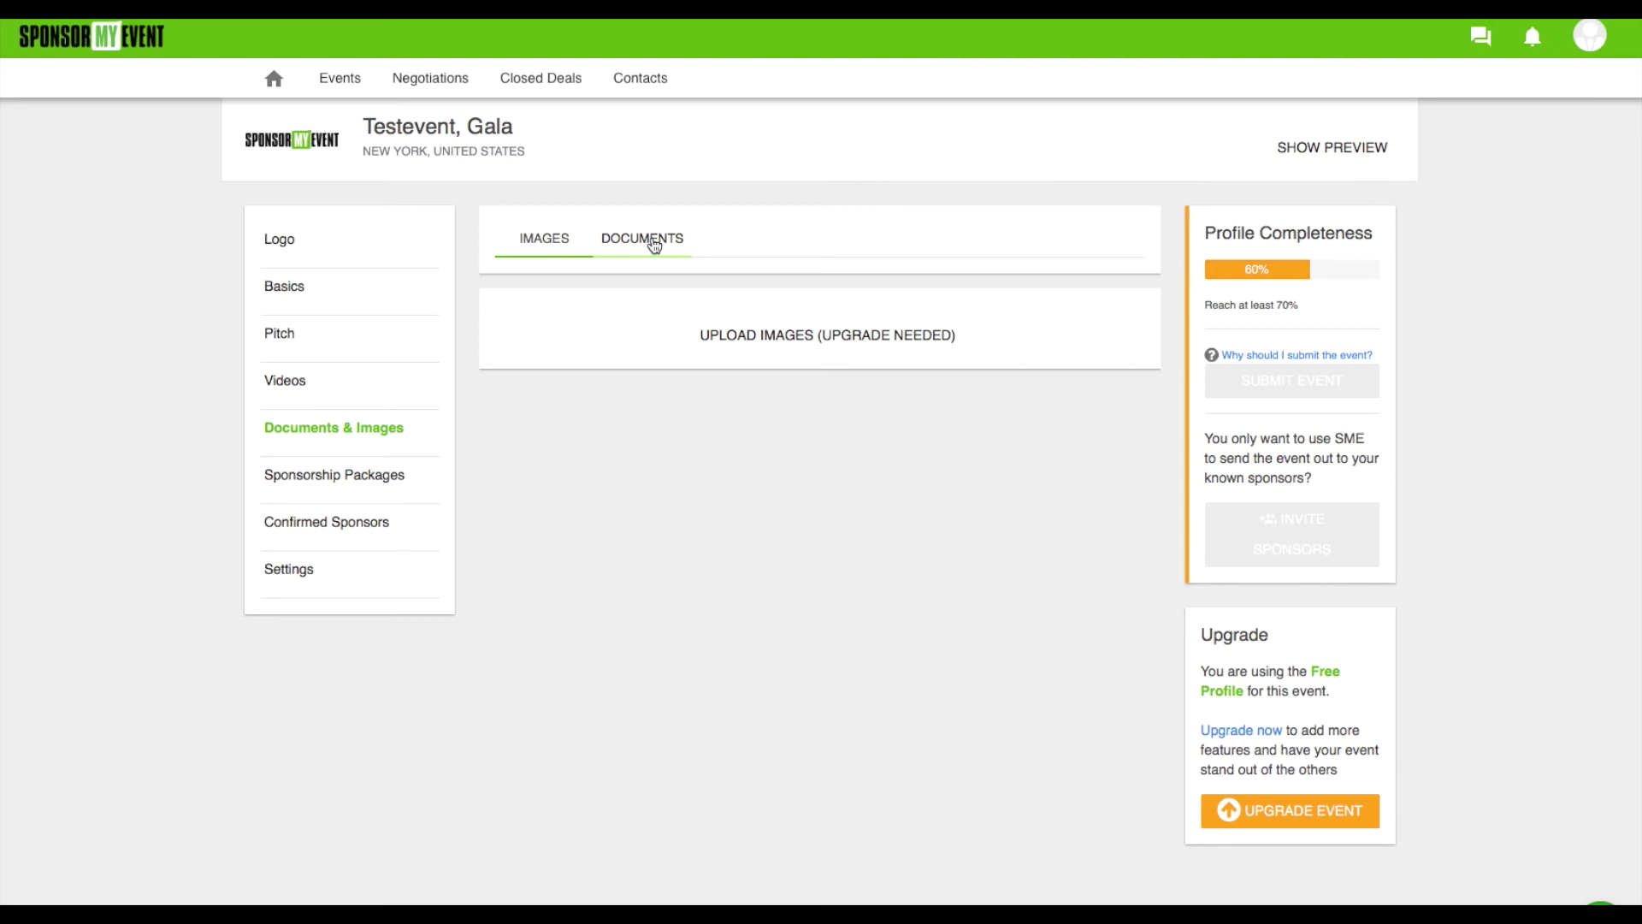
left_click(646, 243)
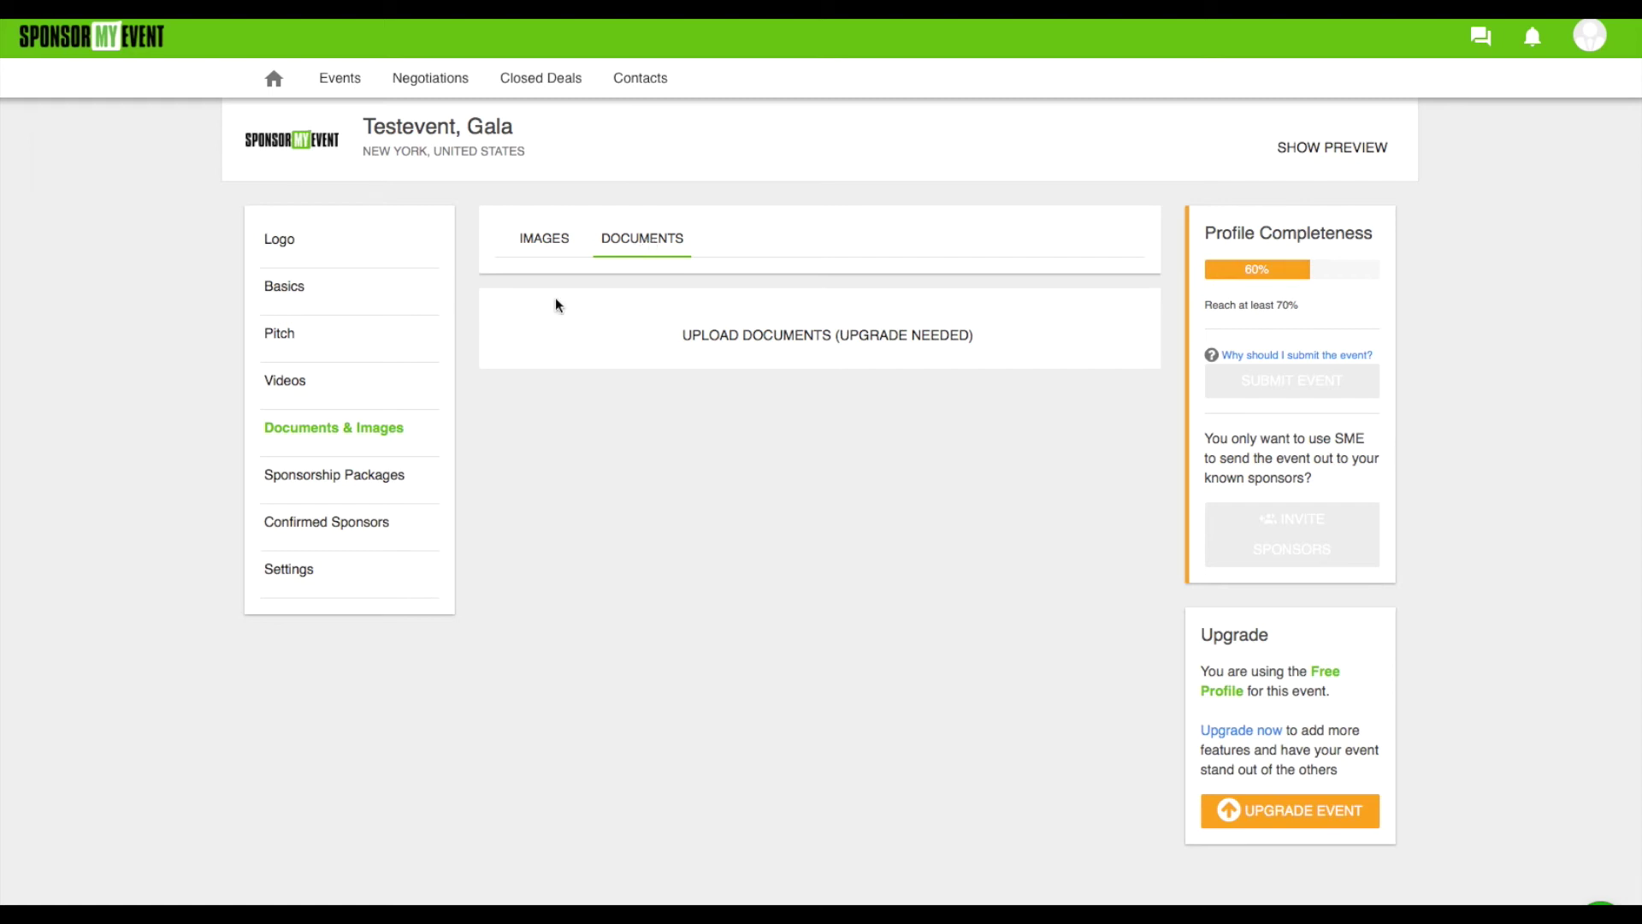
left_click(350, 488)
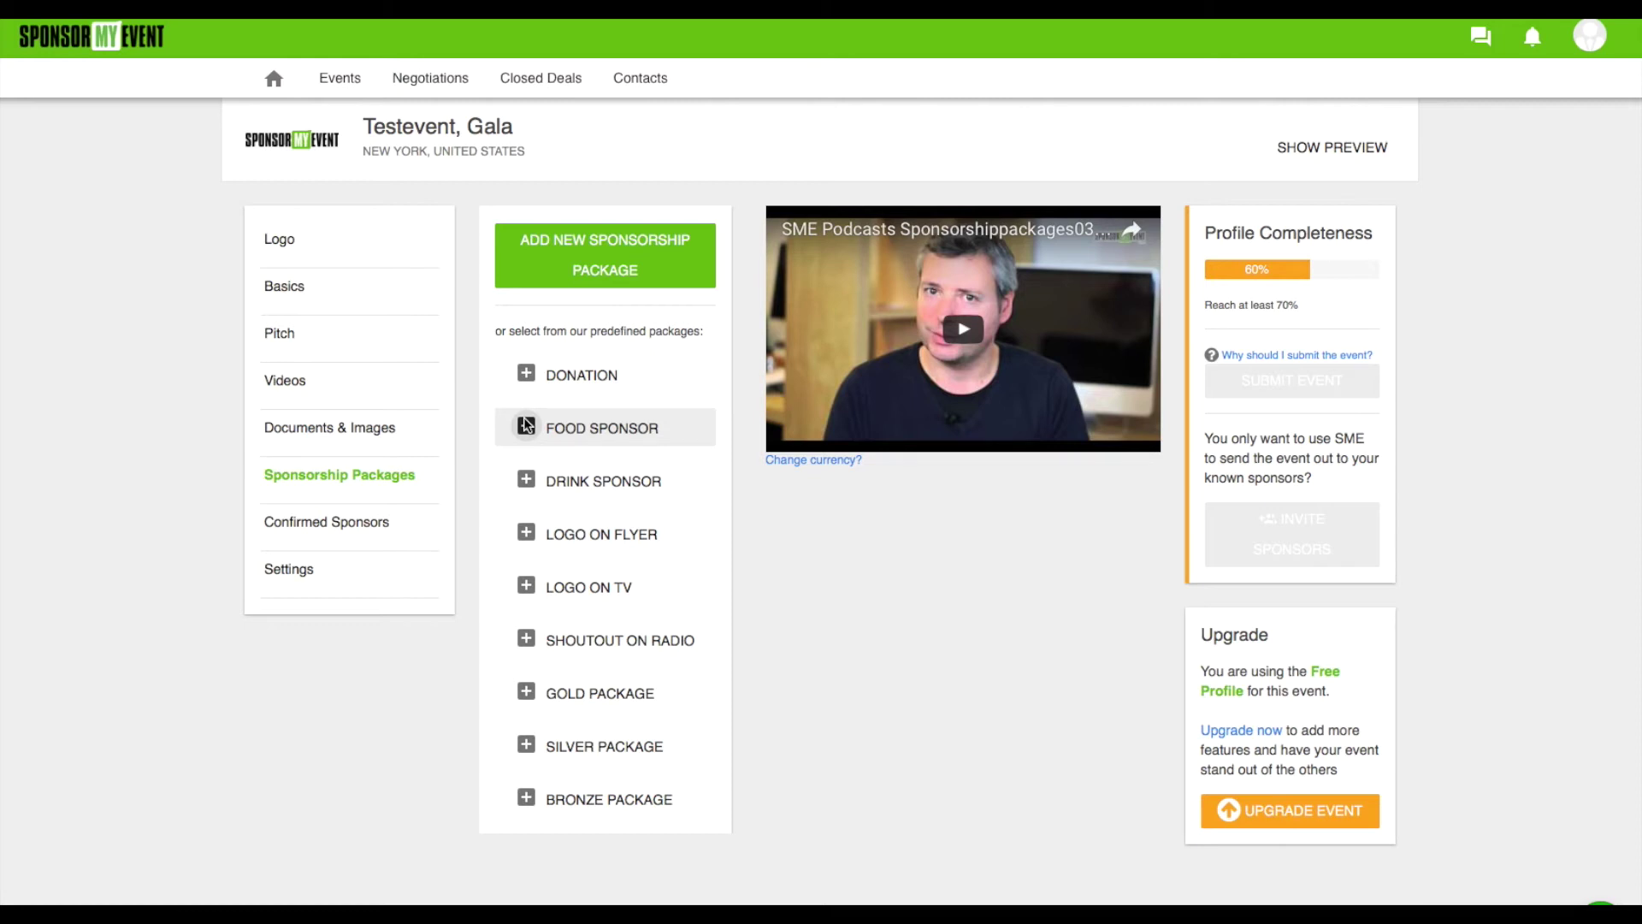
Create a new sponsorship package named 'Platinum Package' priced at 2000
left_click(598, 267)
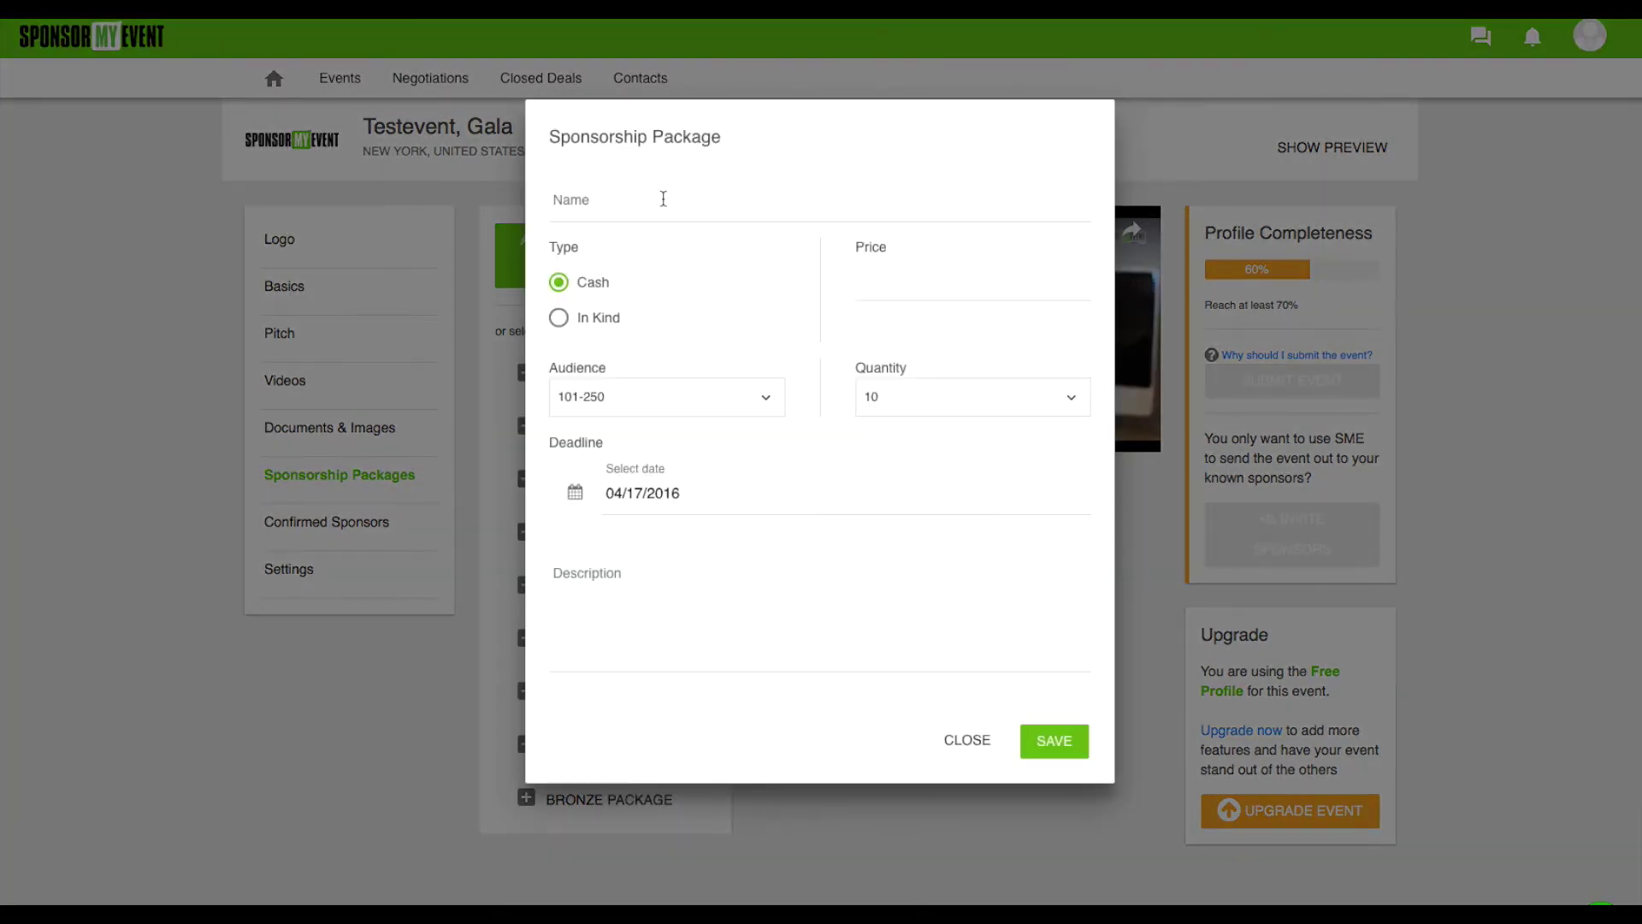
left_click(636, 208)
type("Pl")
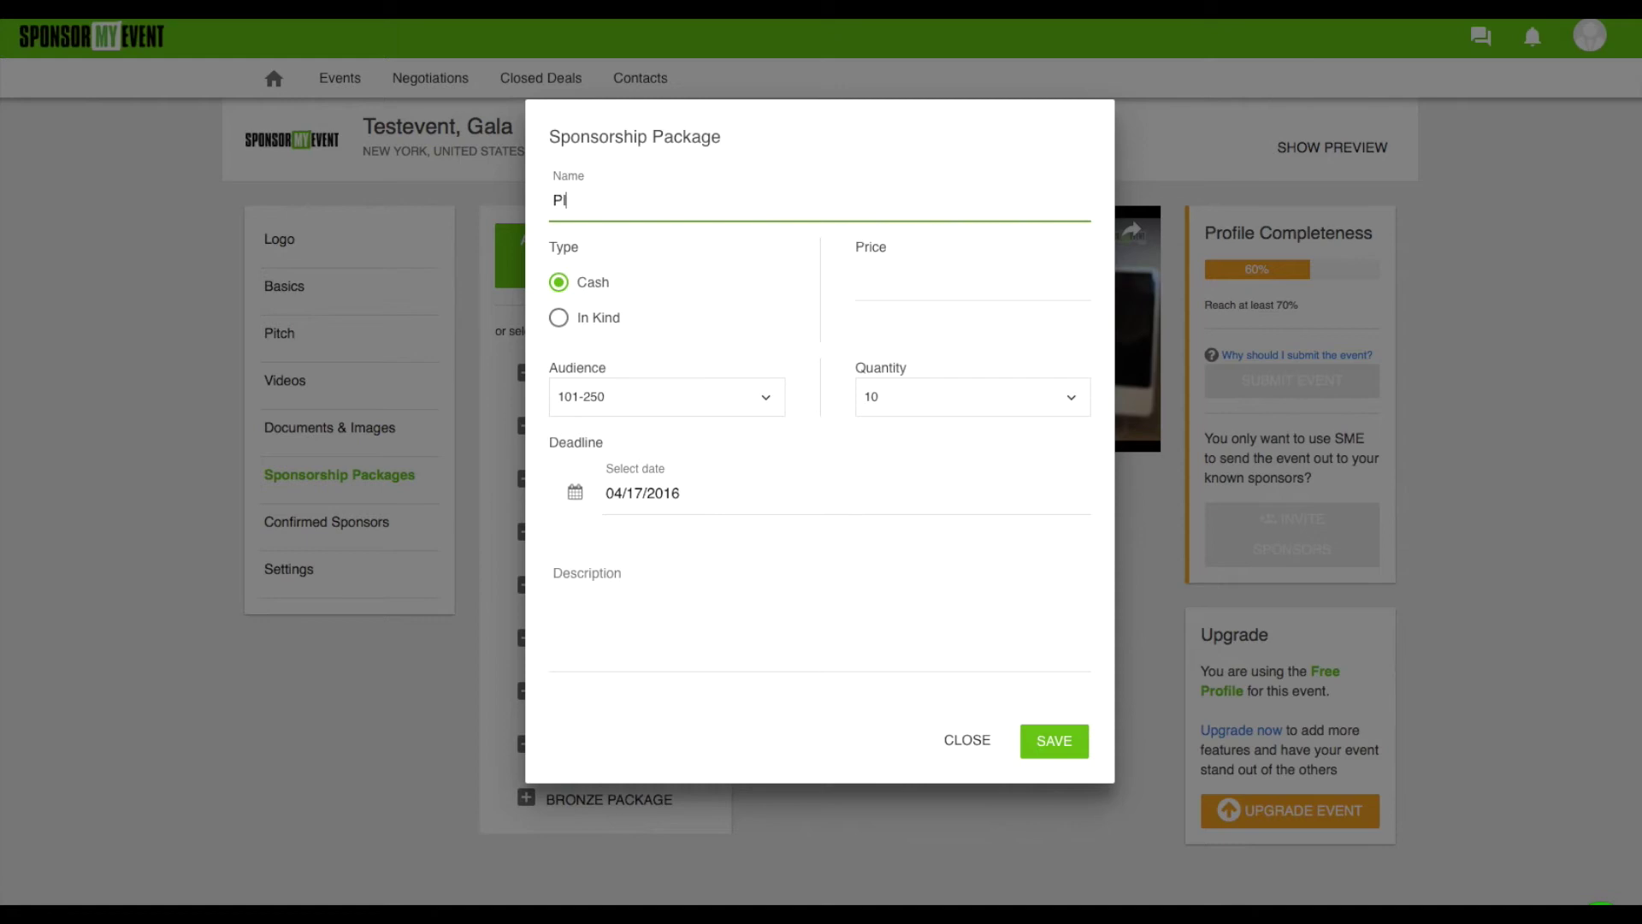
type("atinum Package")
key("Tab")
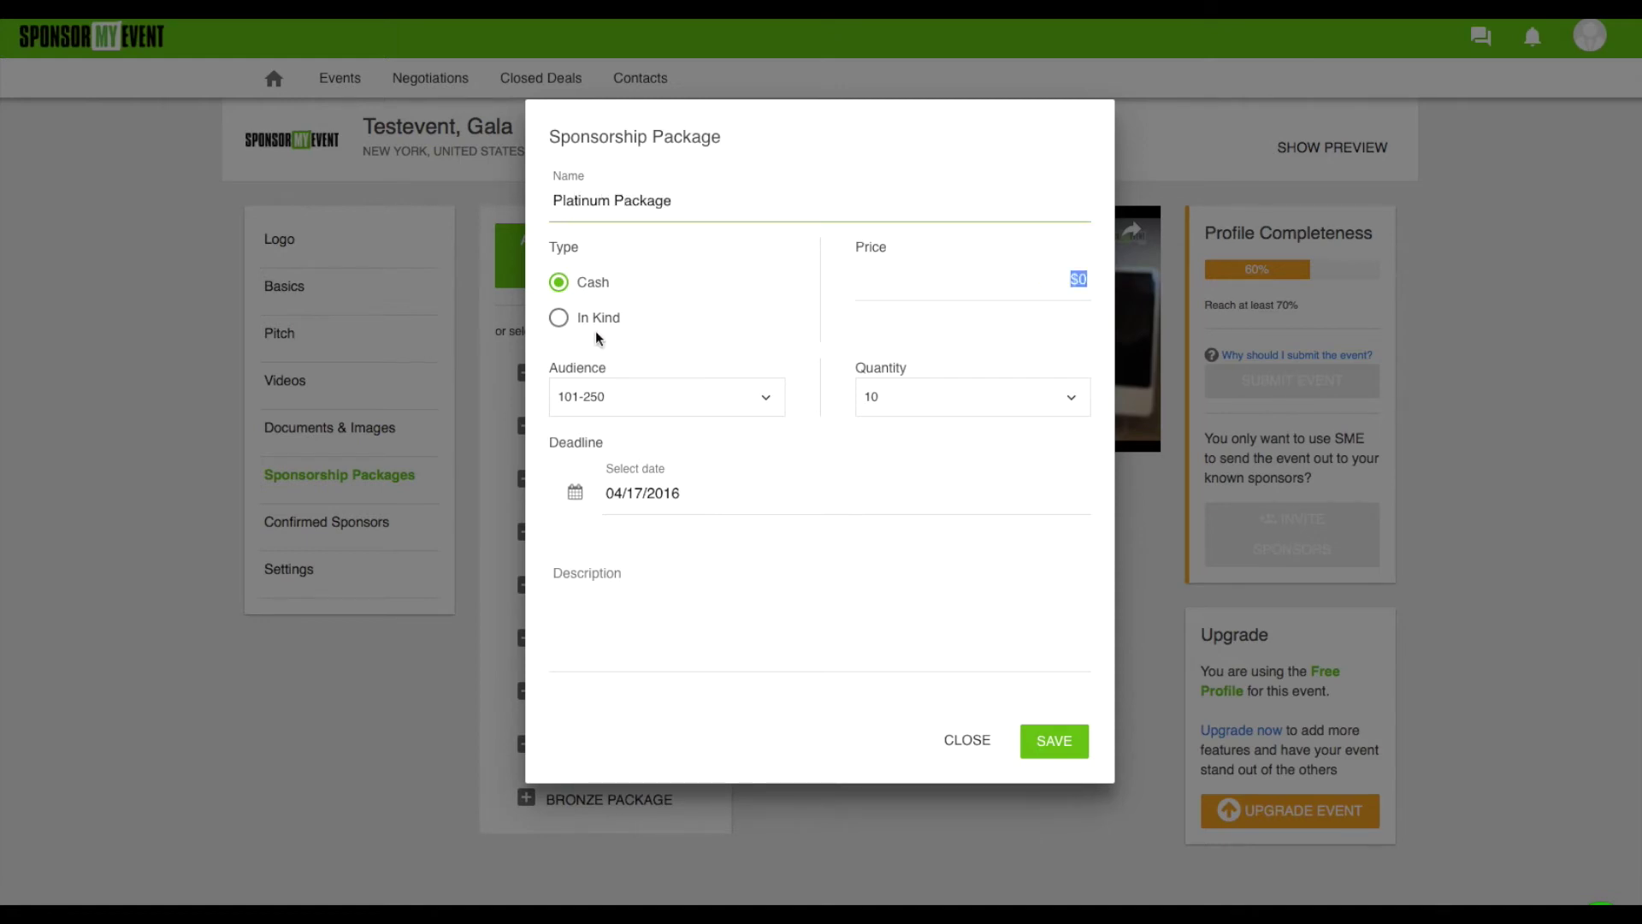
left_click(1032, 281)
type("2000")
Set audience 251-500 and quantity 4, add description 'dgdfgddfgdf', and save the package
left_click(633, 405)
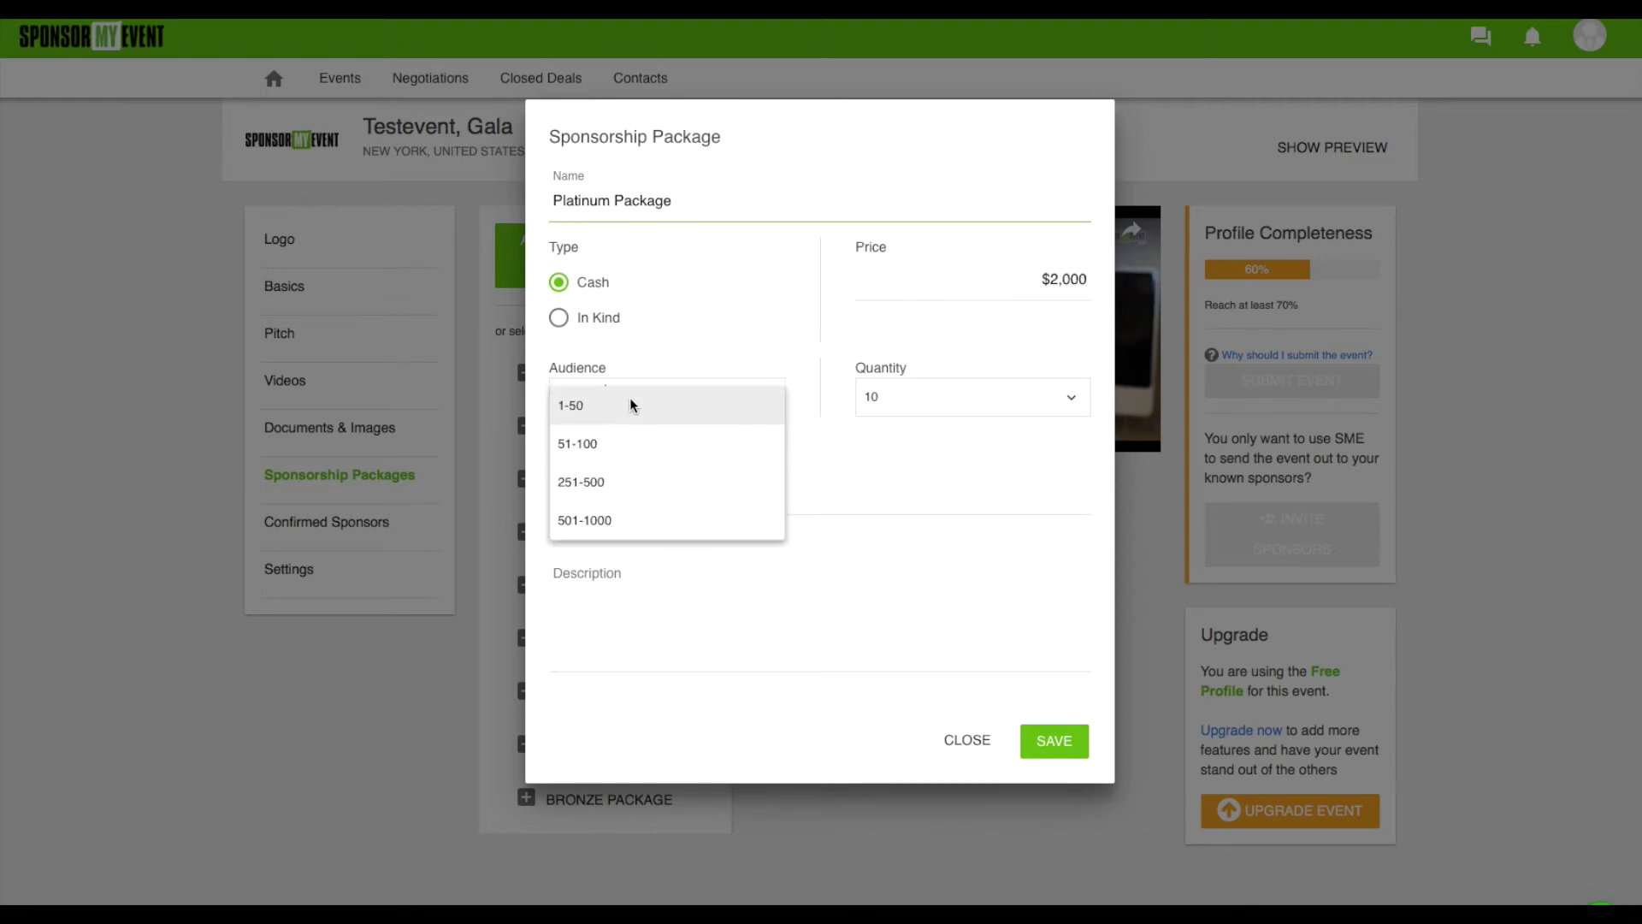
left_click(590, 474)
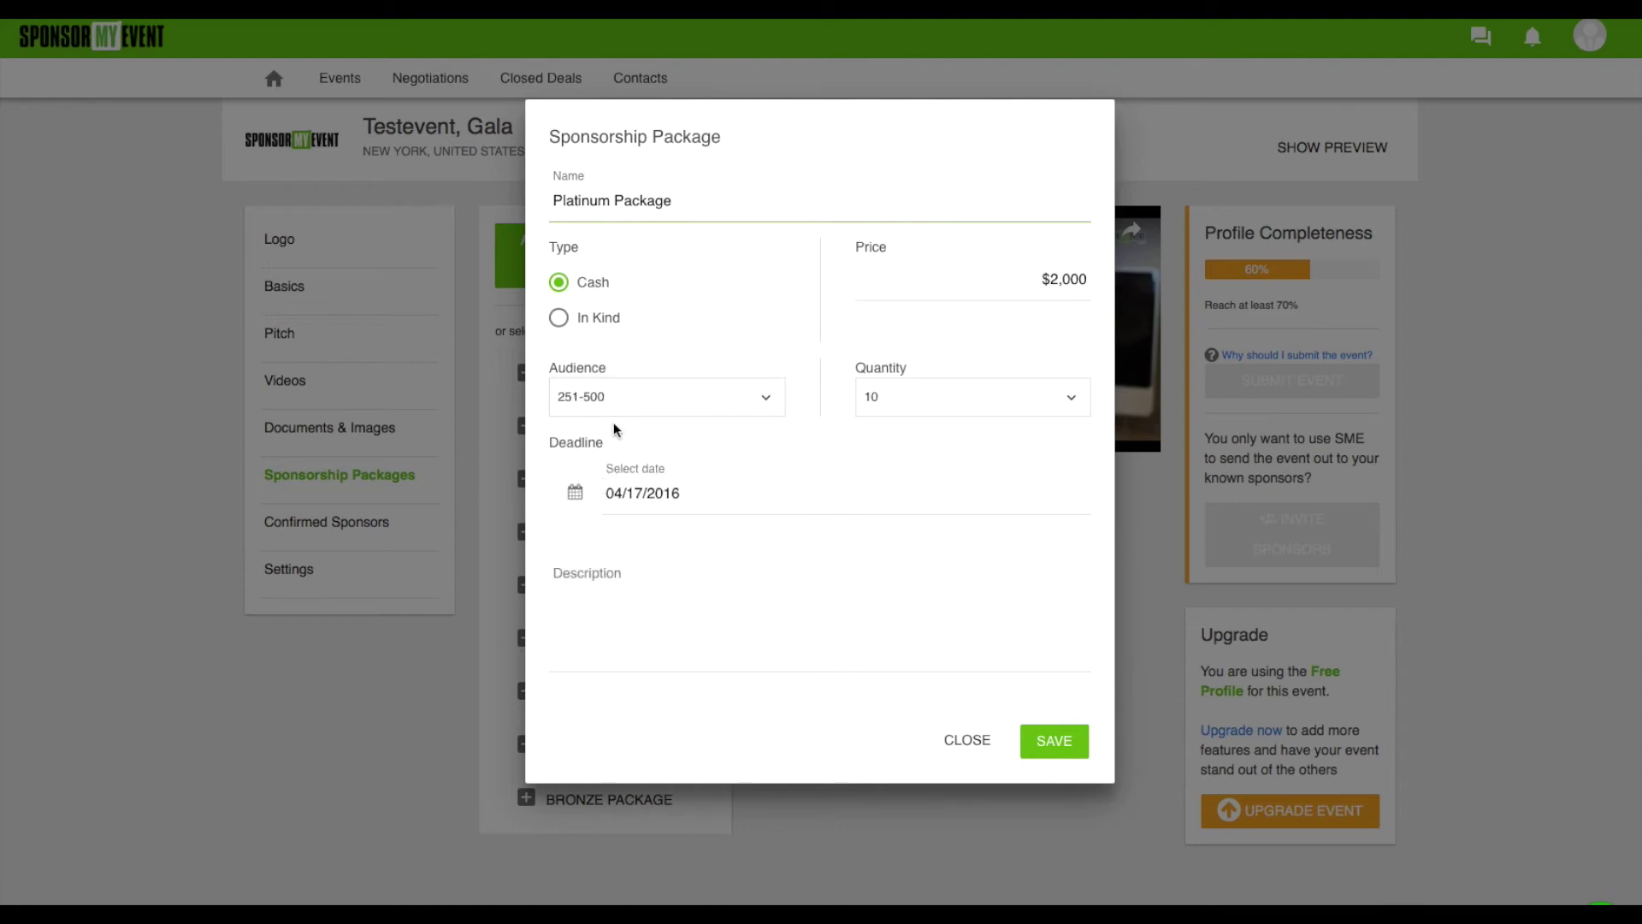
left_click(913, 398)
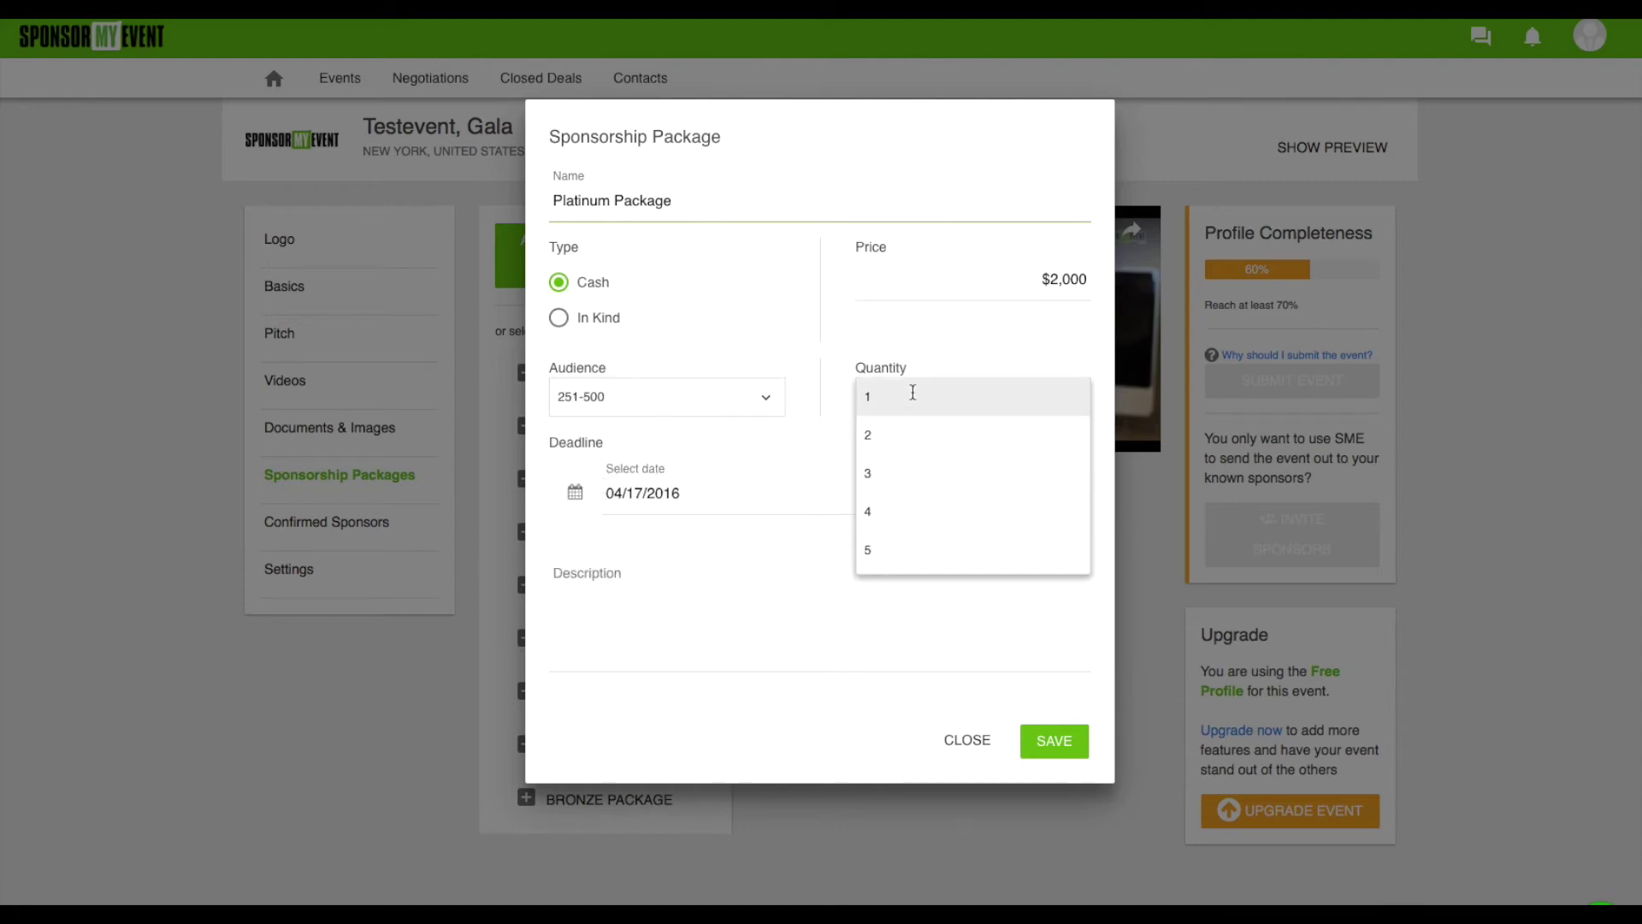
left_click(887, 511)
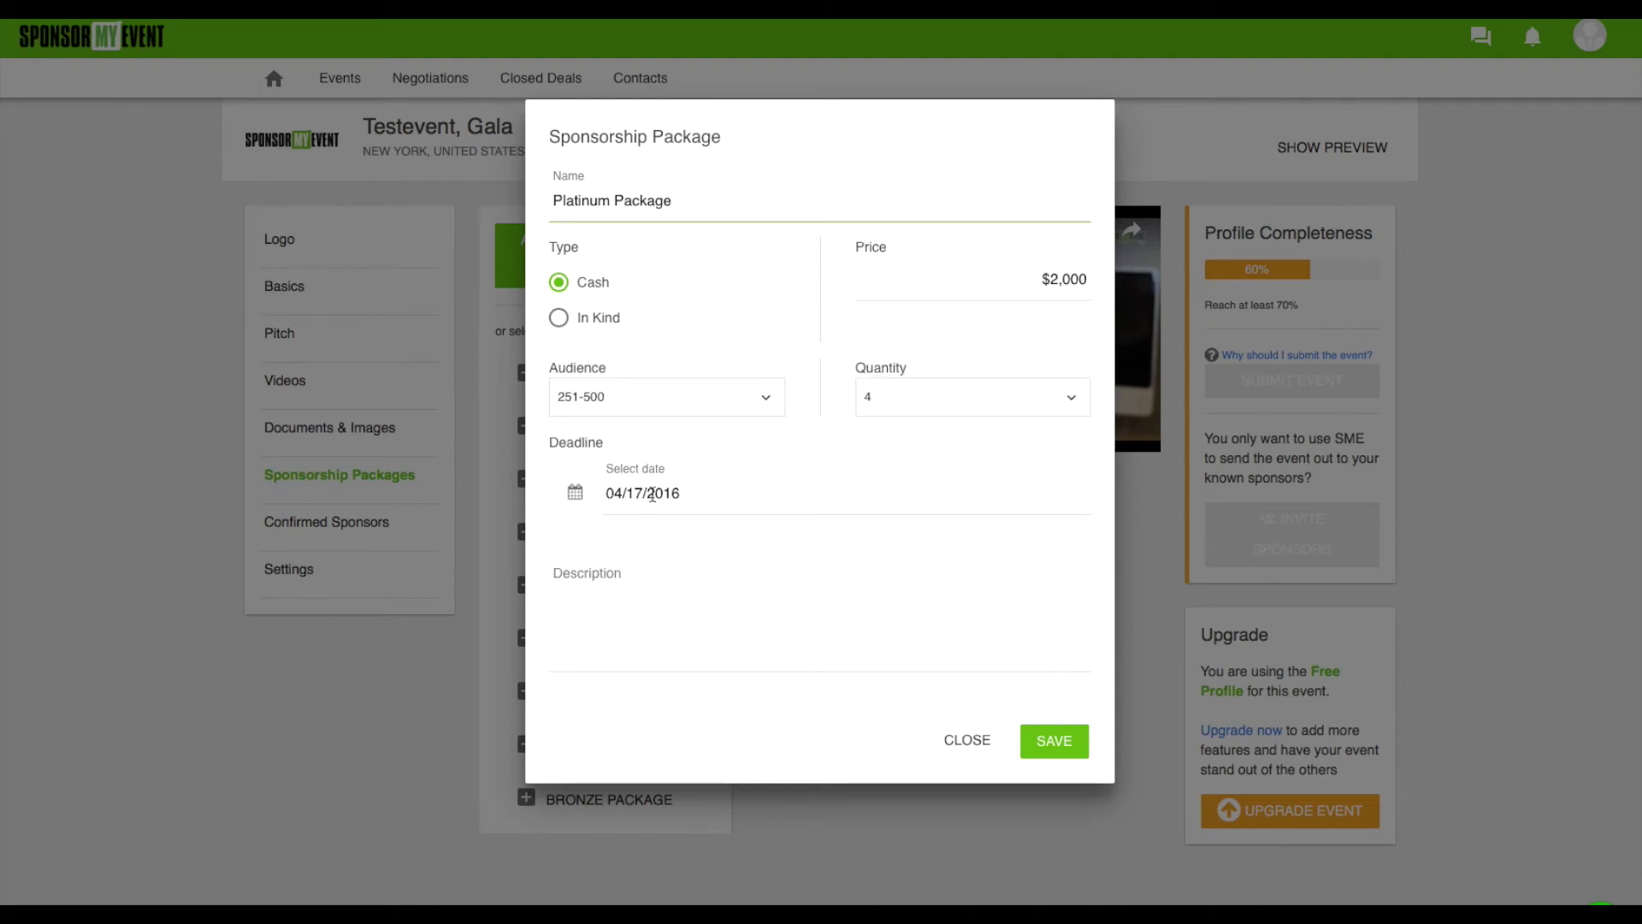
left_click(634, 614)
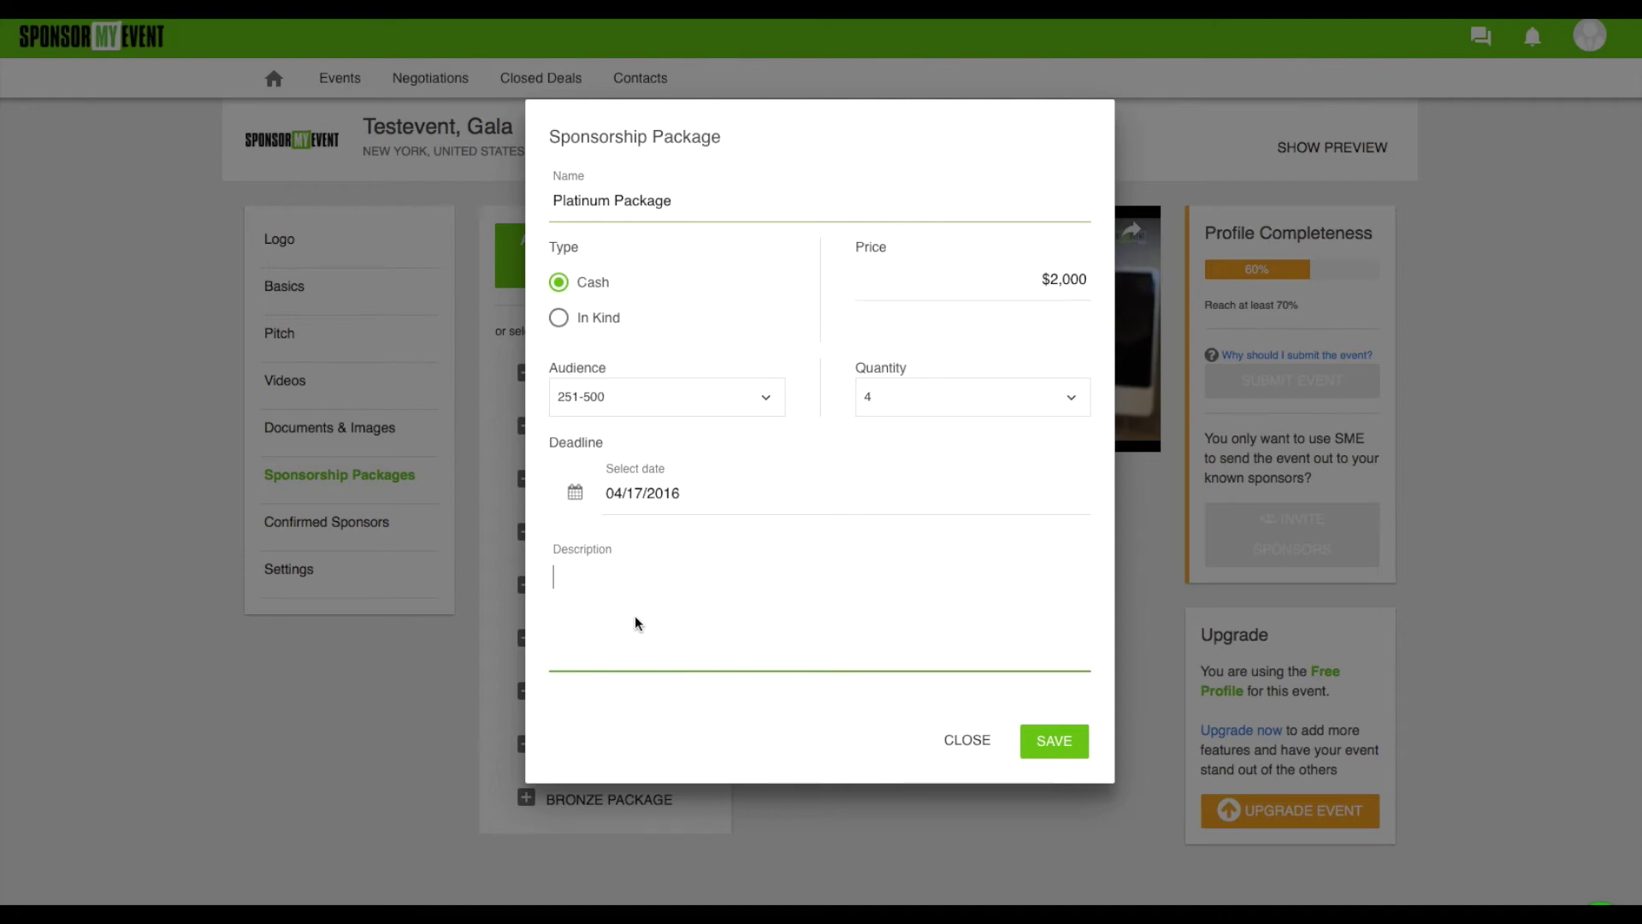
type("dgdfgddfgdf")
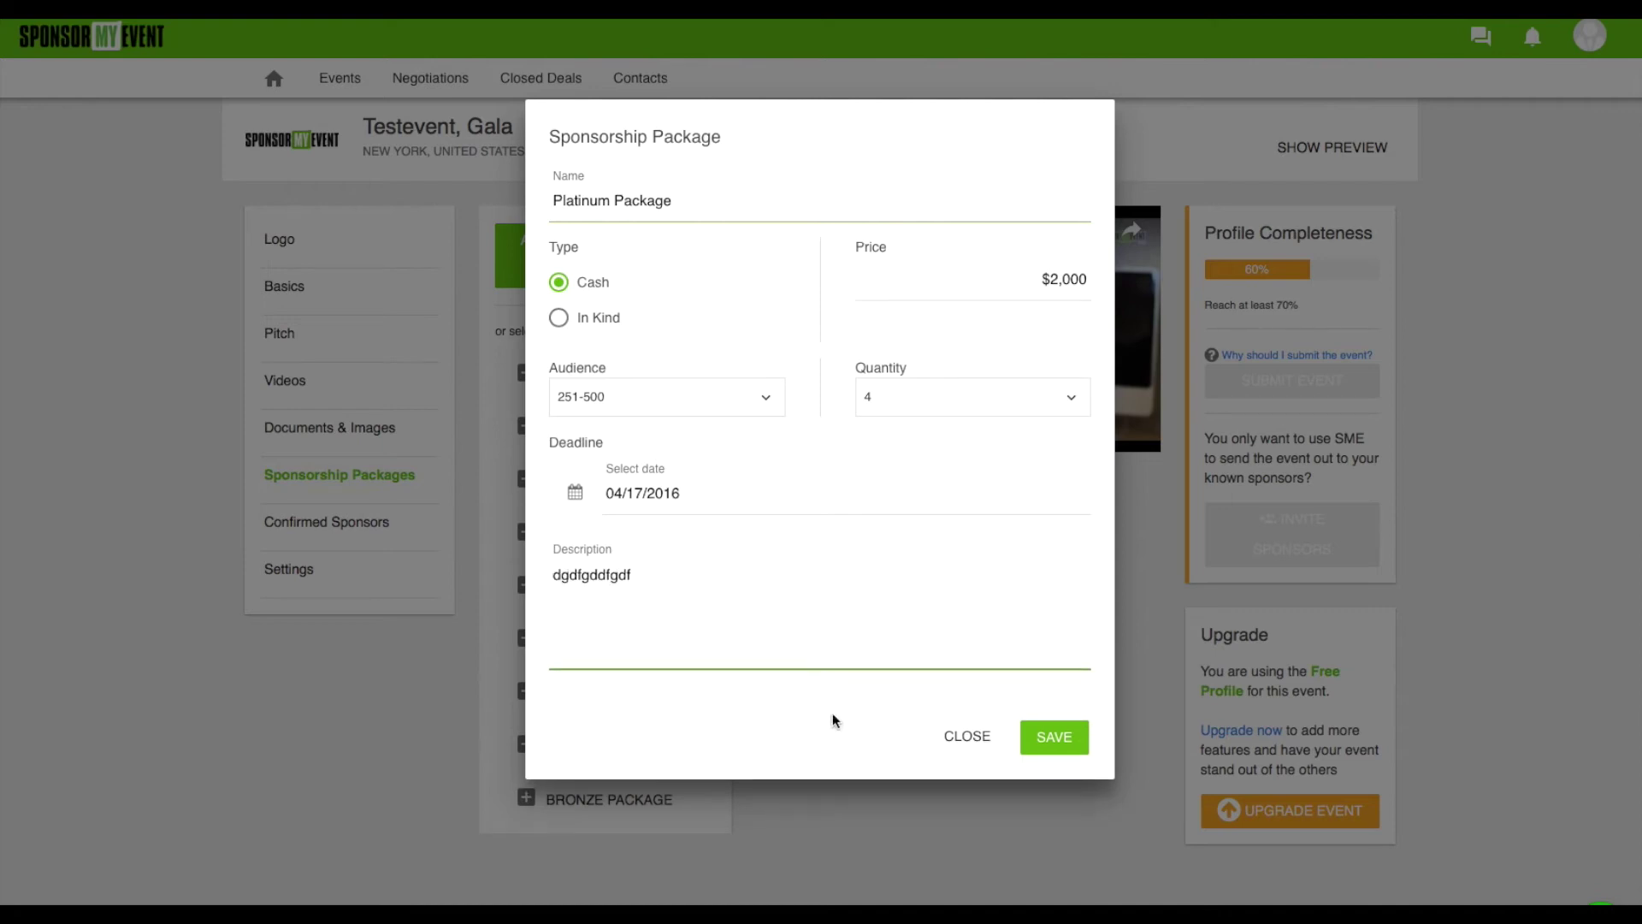
left_click(1057, 740)
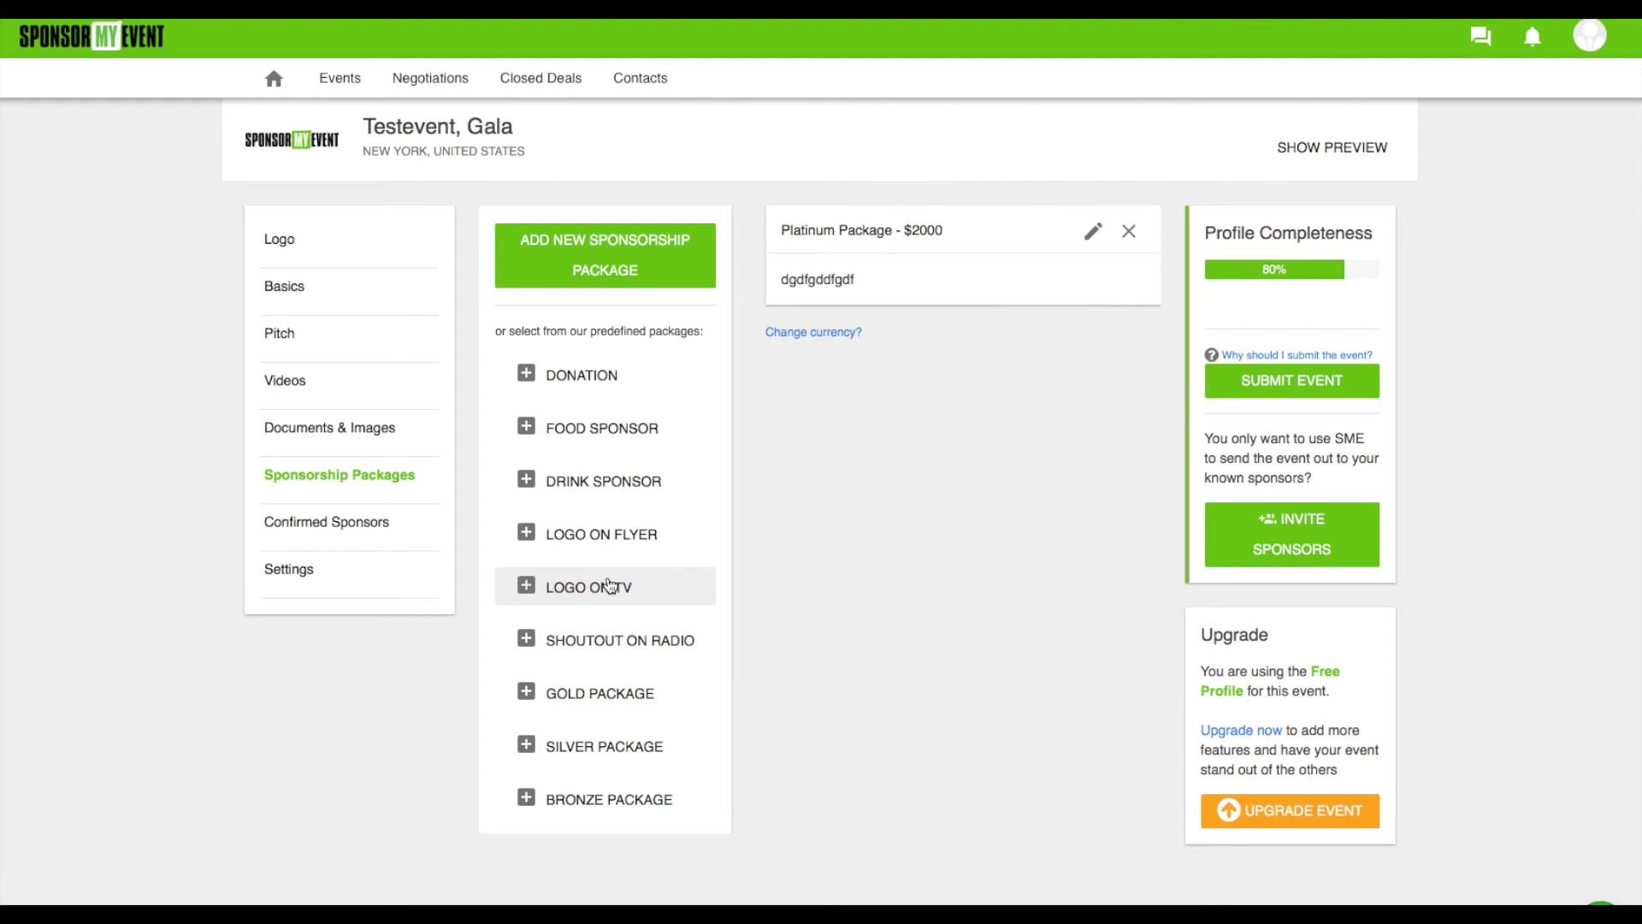
Switch to Testevent's Confirmed Sponsors section in the sidebar
left_click(329, 523)
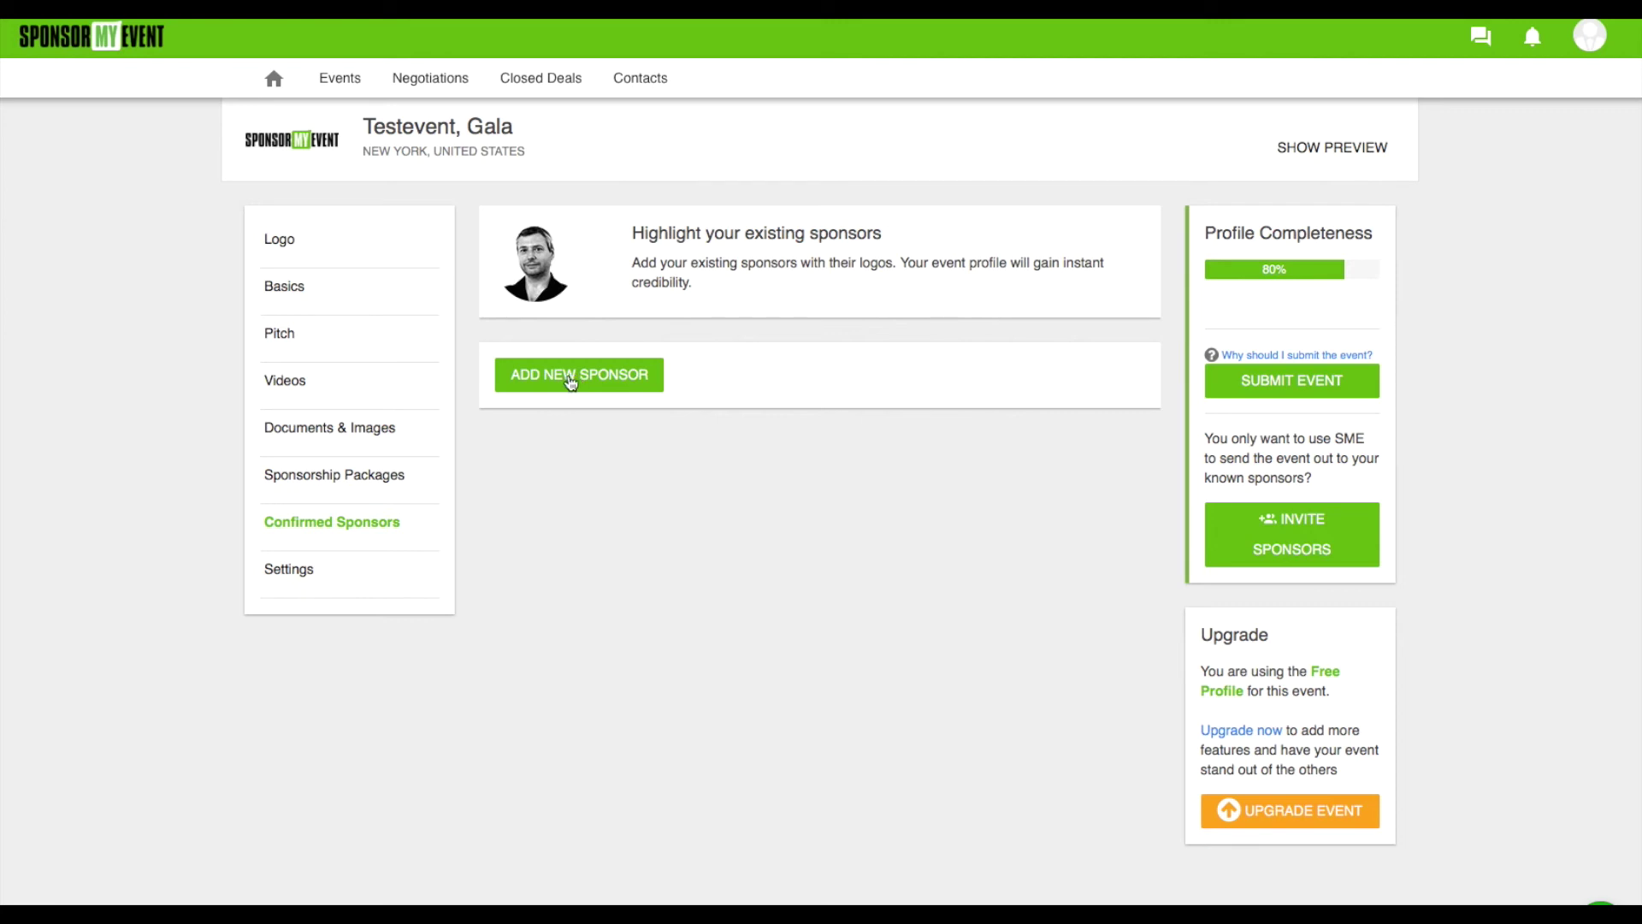
Start a new confirmed sponsor named 'SponsorMyEvent' and upload its cropped logo image
left_click(570, 382)
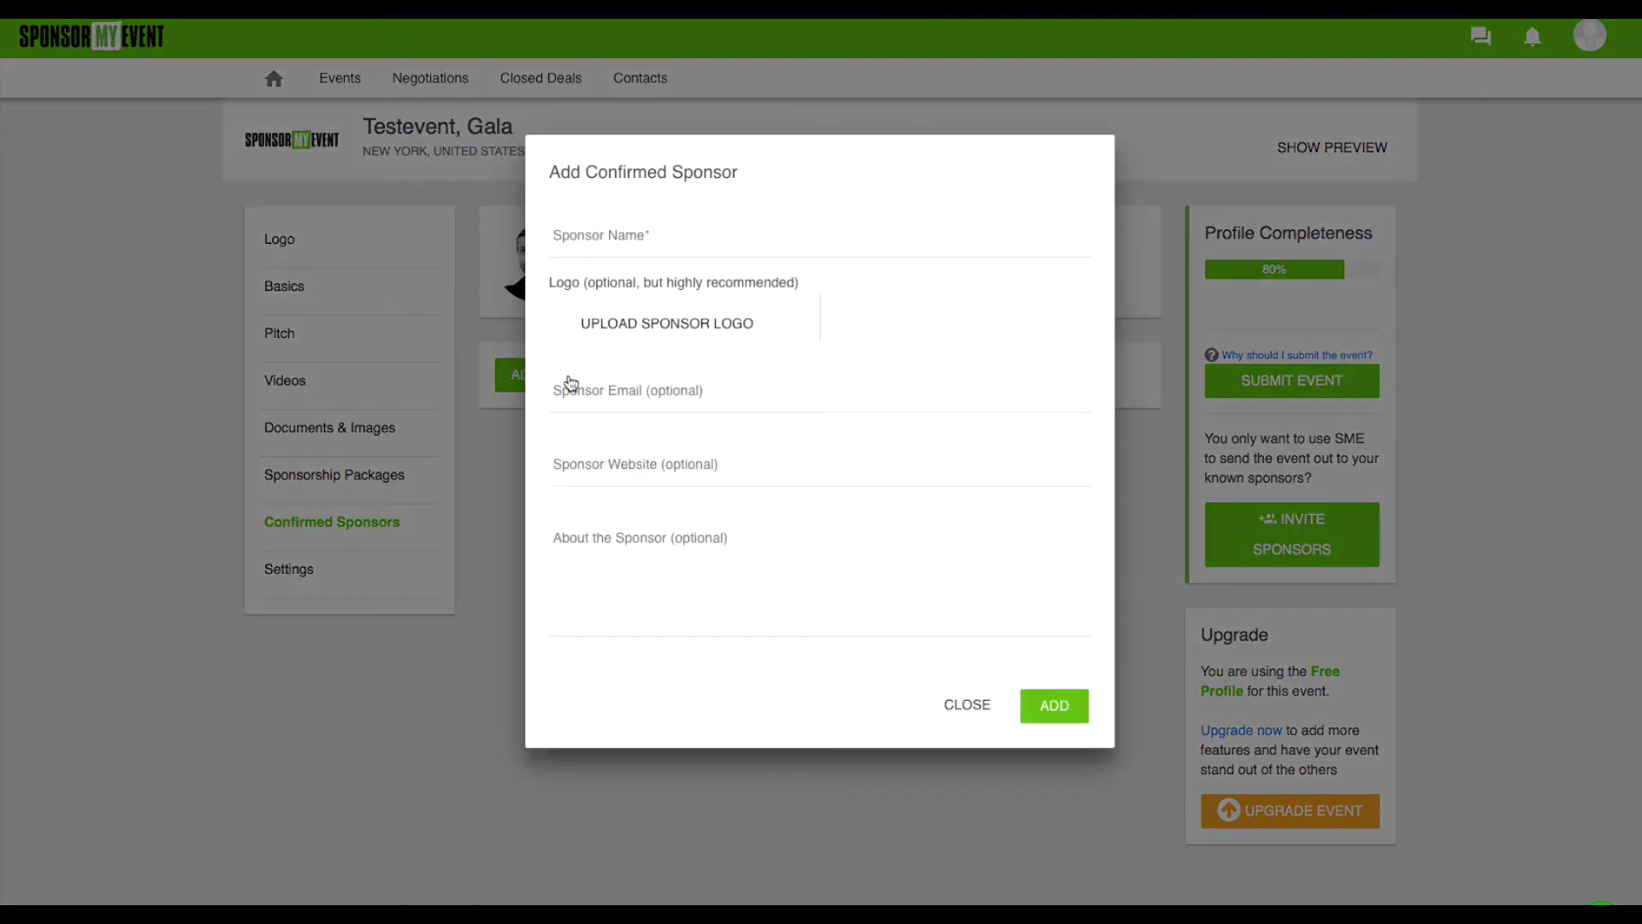
left_click(642, 250)
type("Spo")
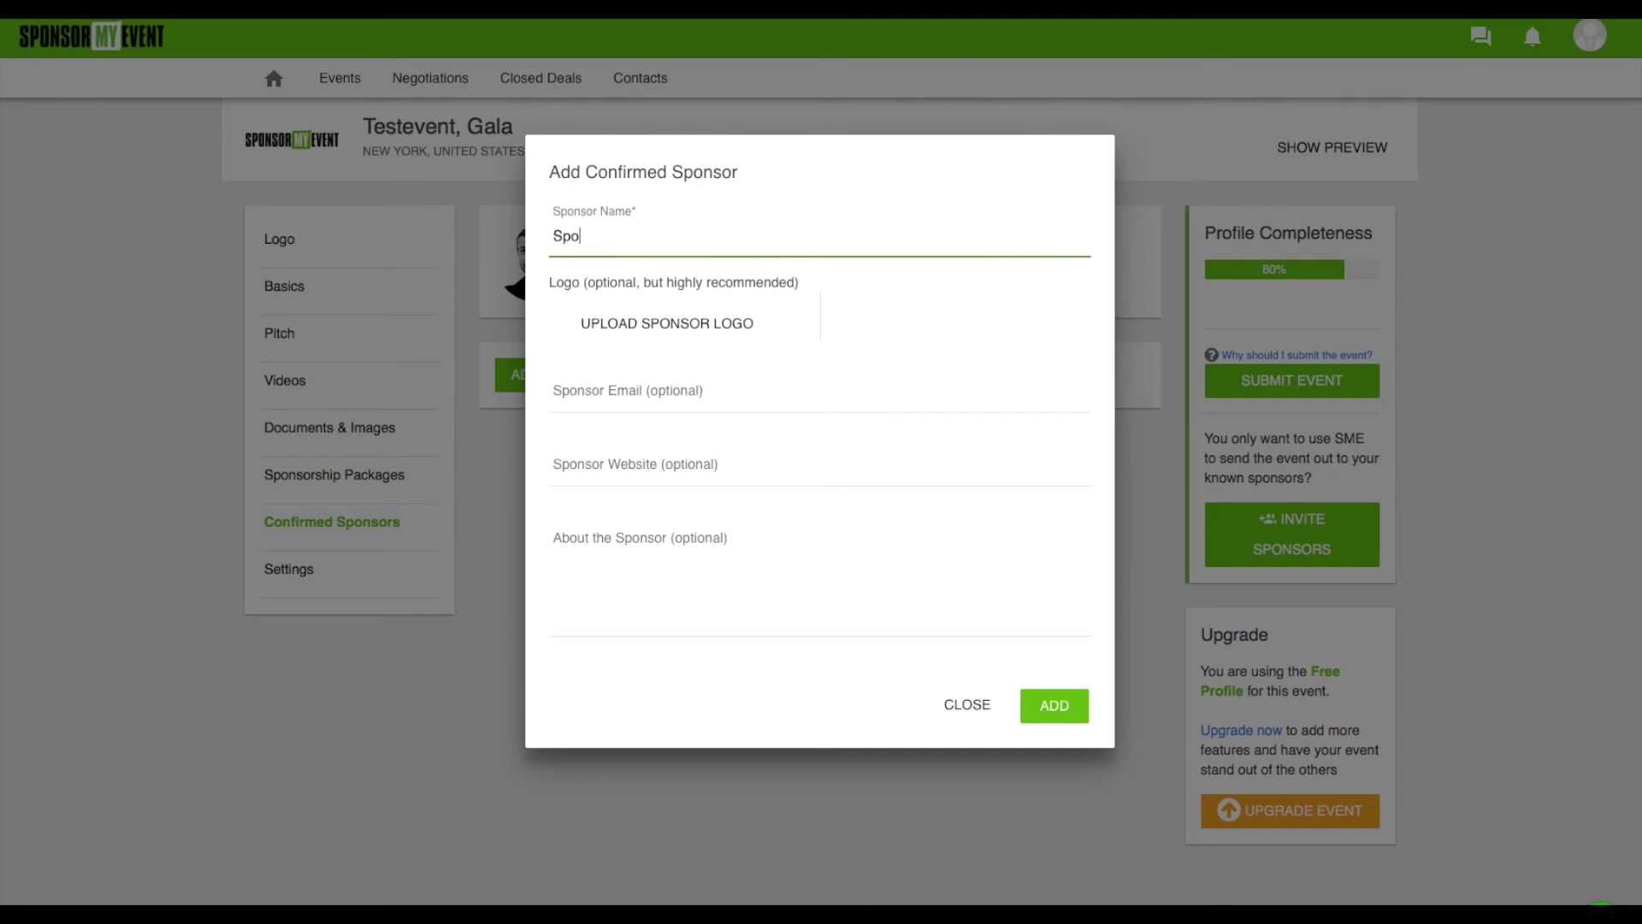
type("nsorMyEvent")
left_click(727, 329)
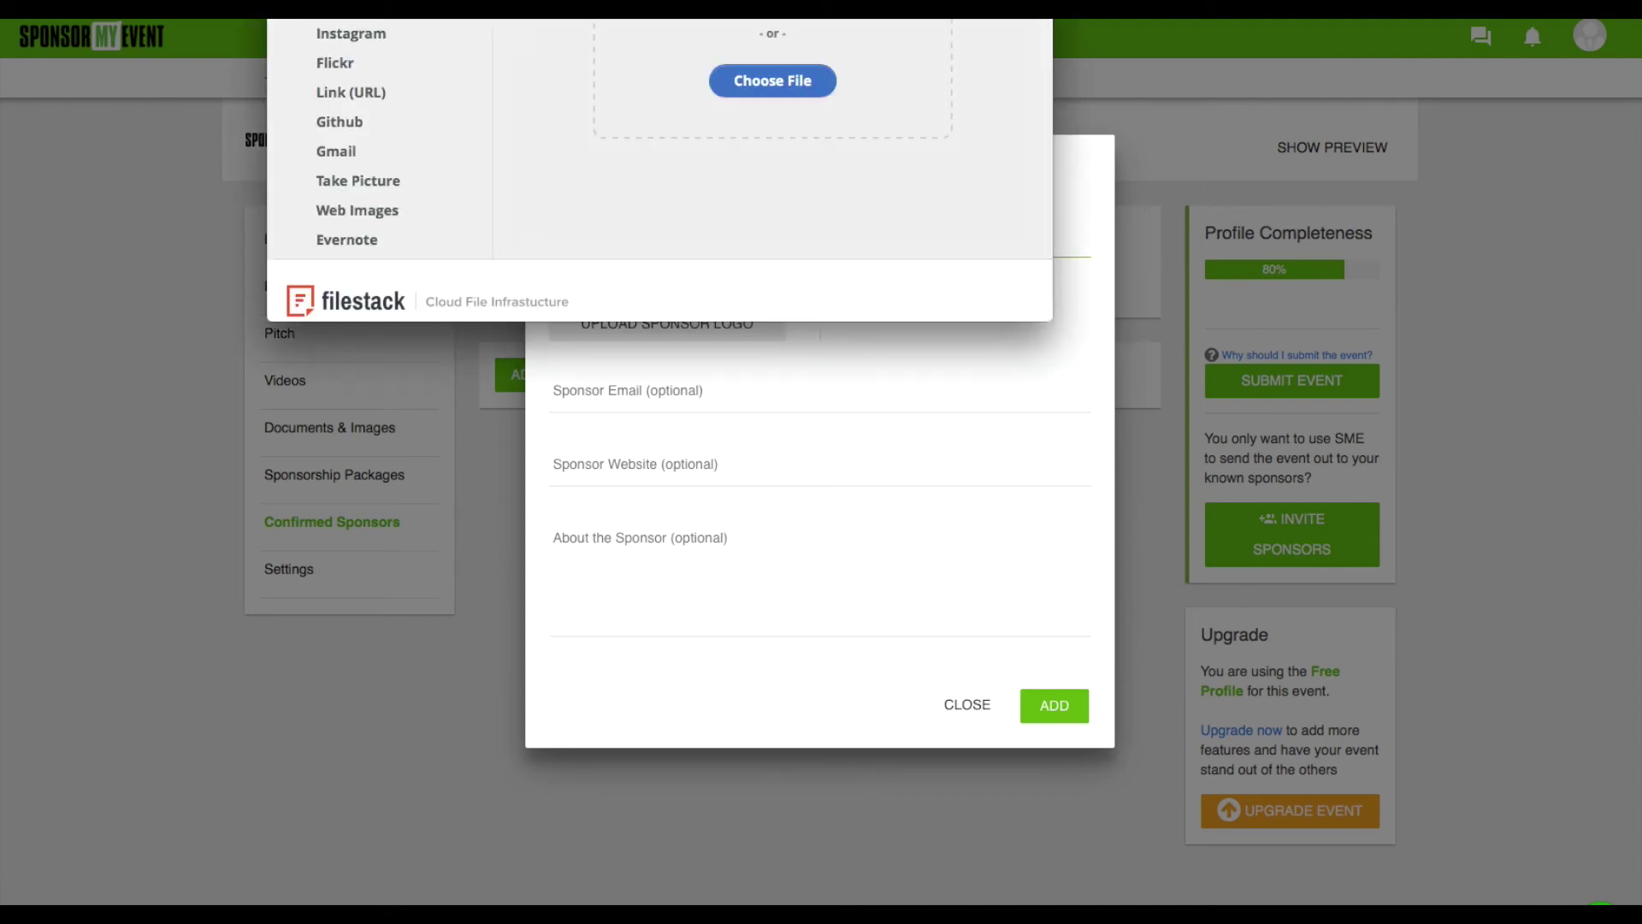
left_click_drag(563, 54, 1018, 289)
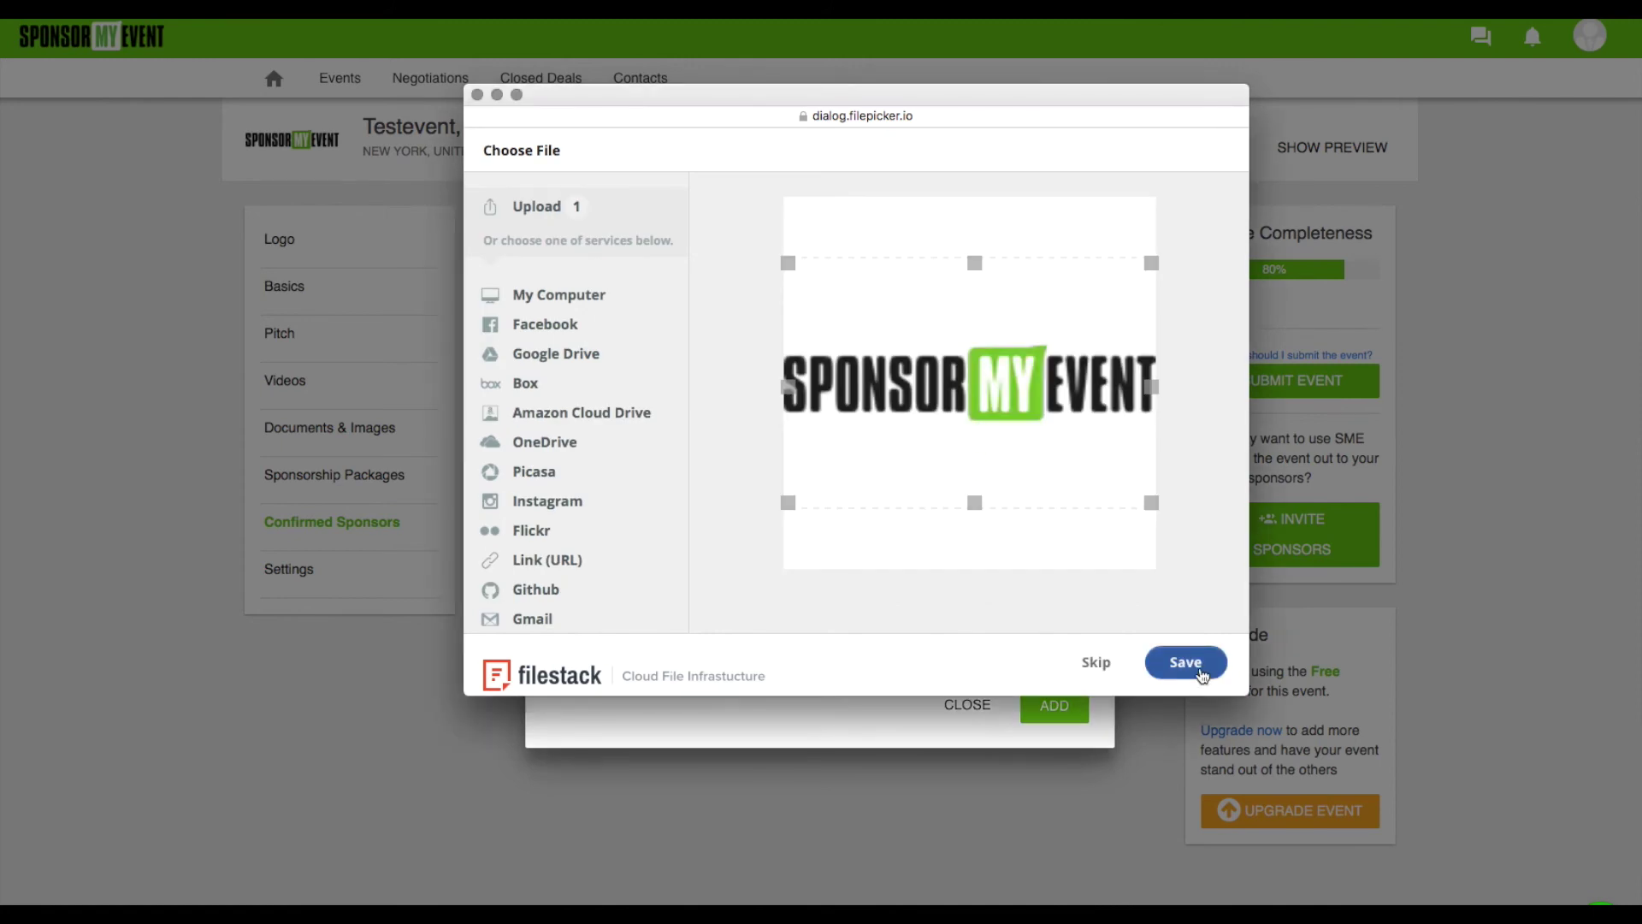
left_click(1197, 665)
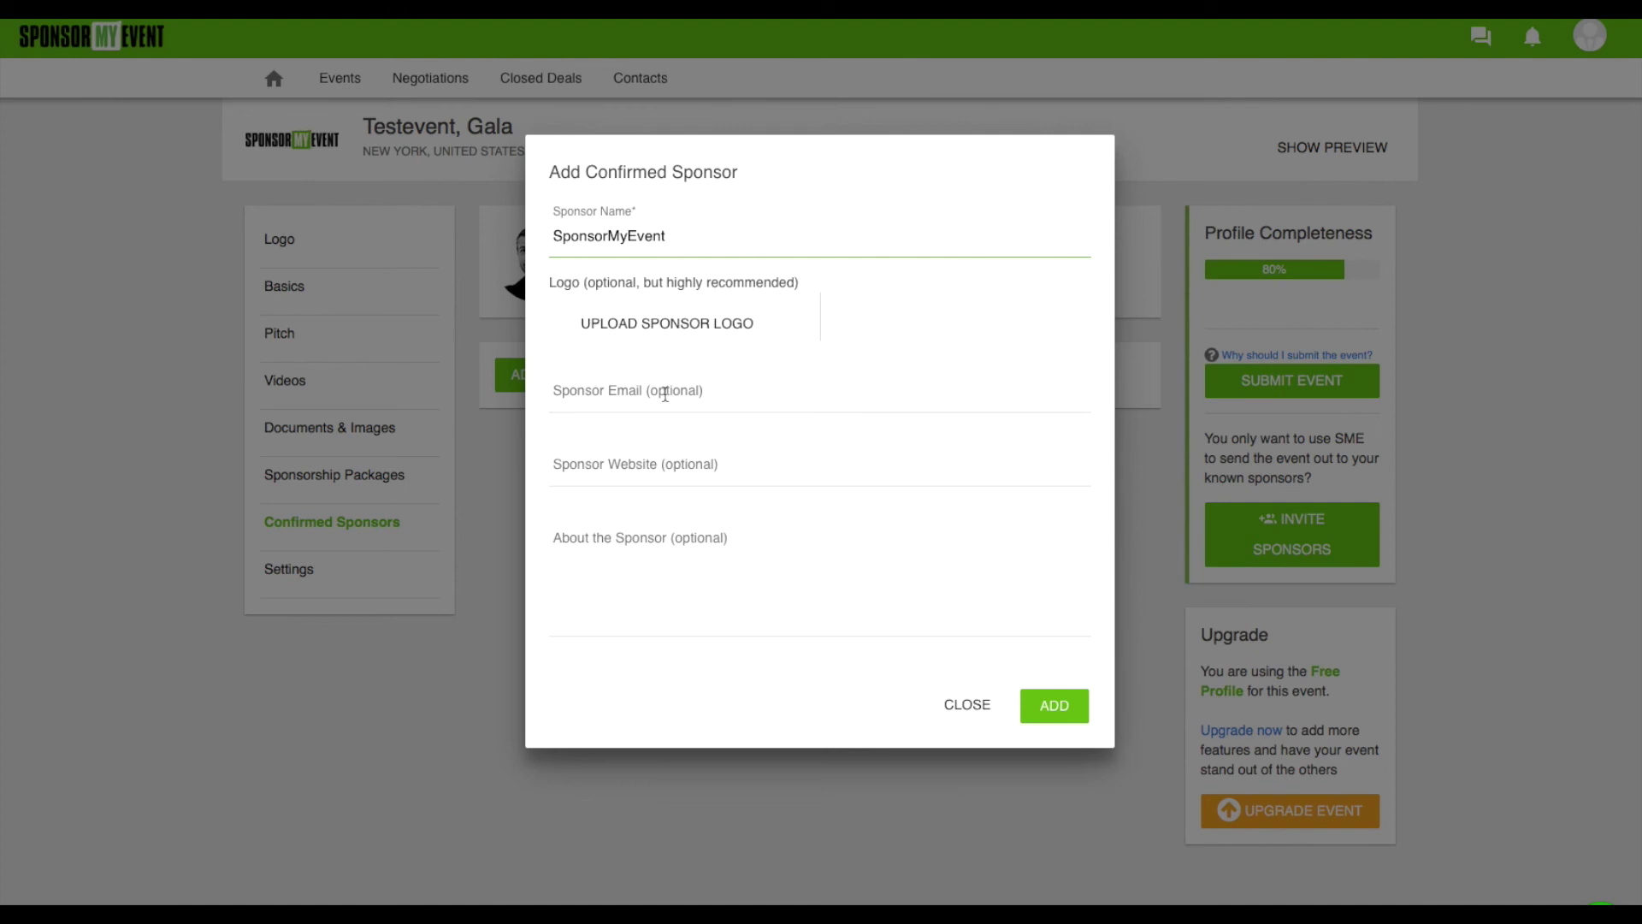
left_click(706, 399)
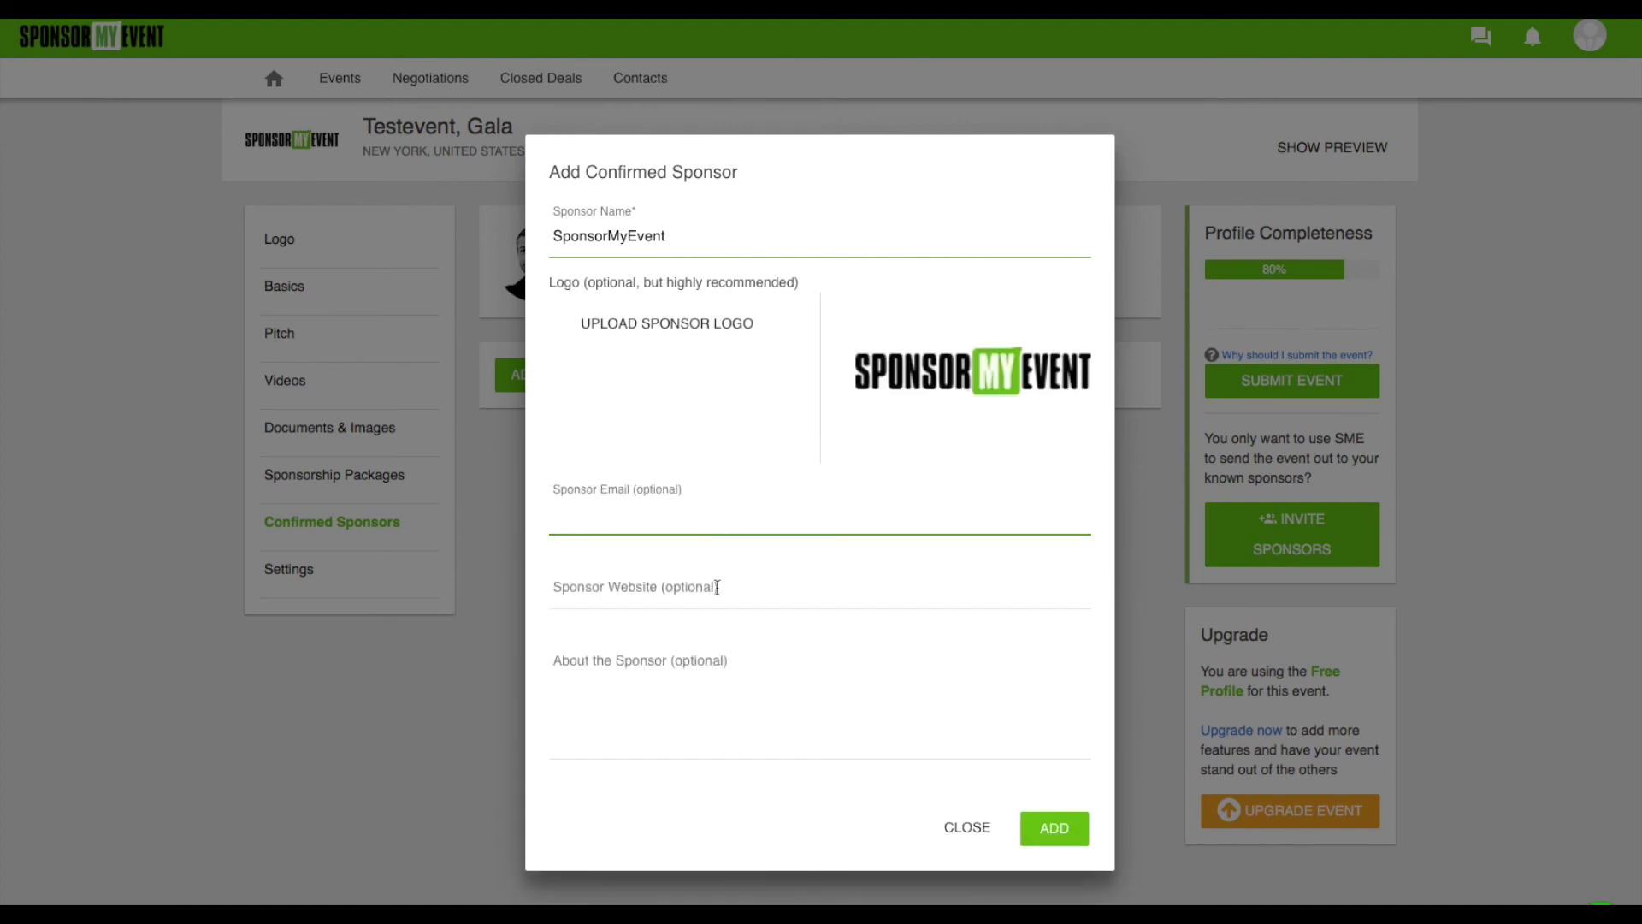
left_click(718, 587)
type("www.")
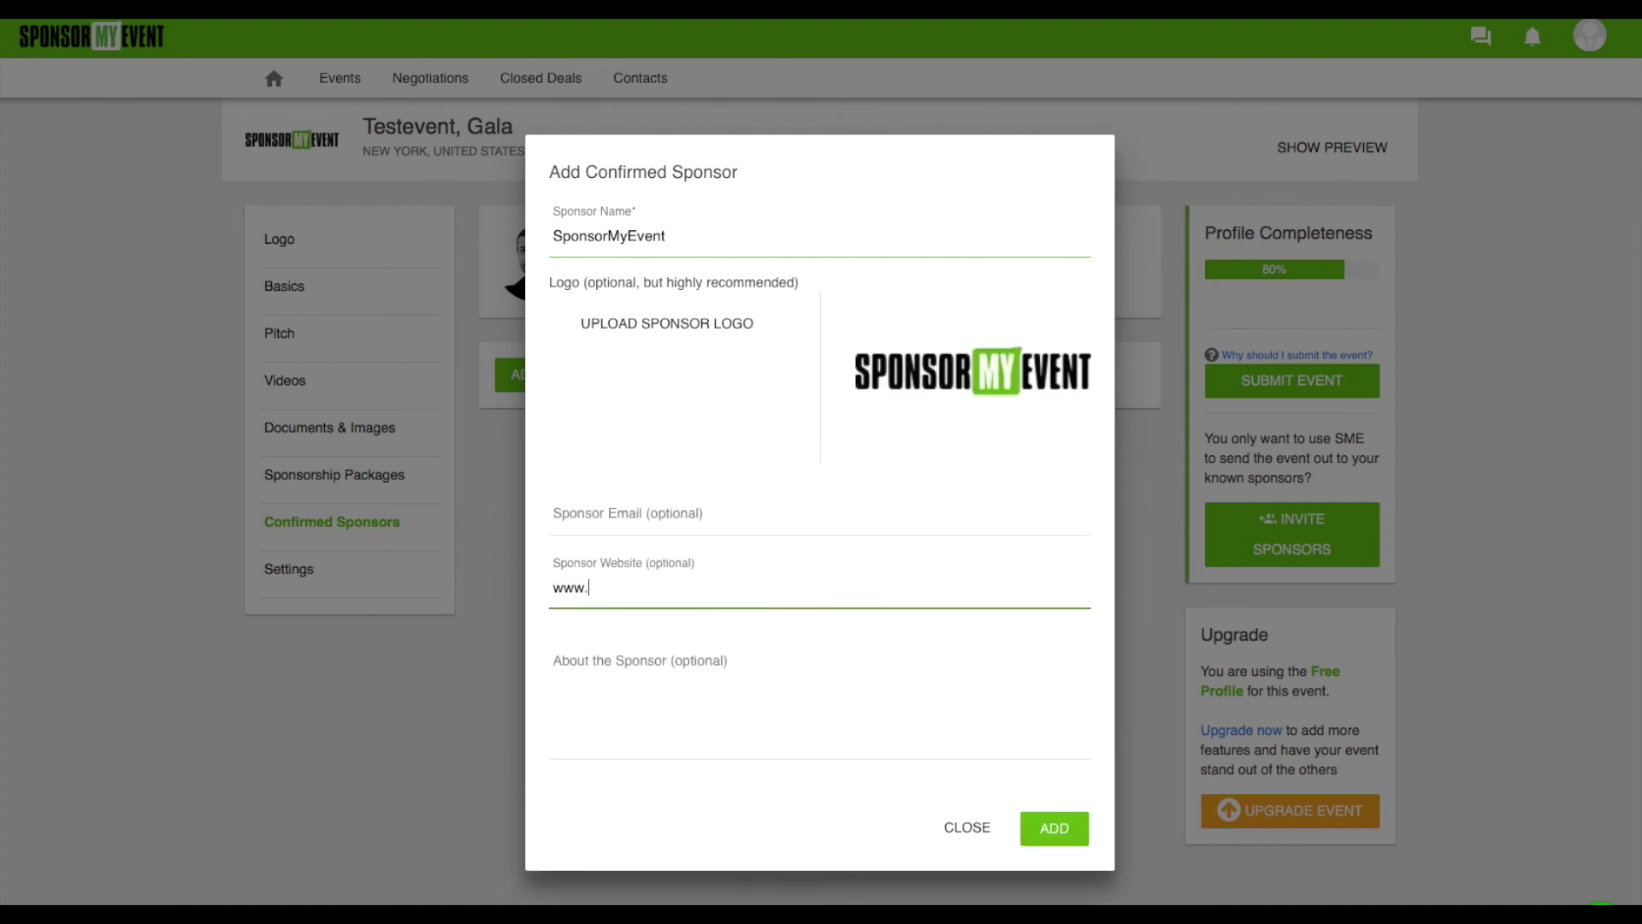
type("sponsormyevent.com")
key("Tab")
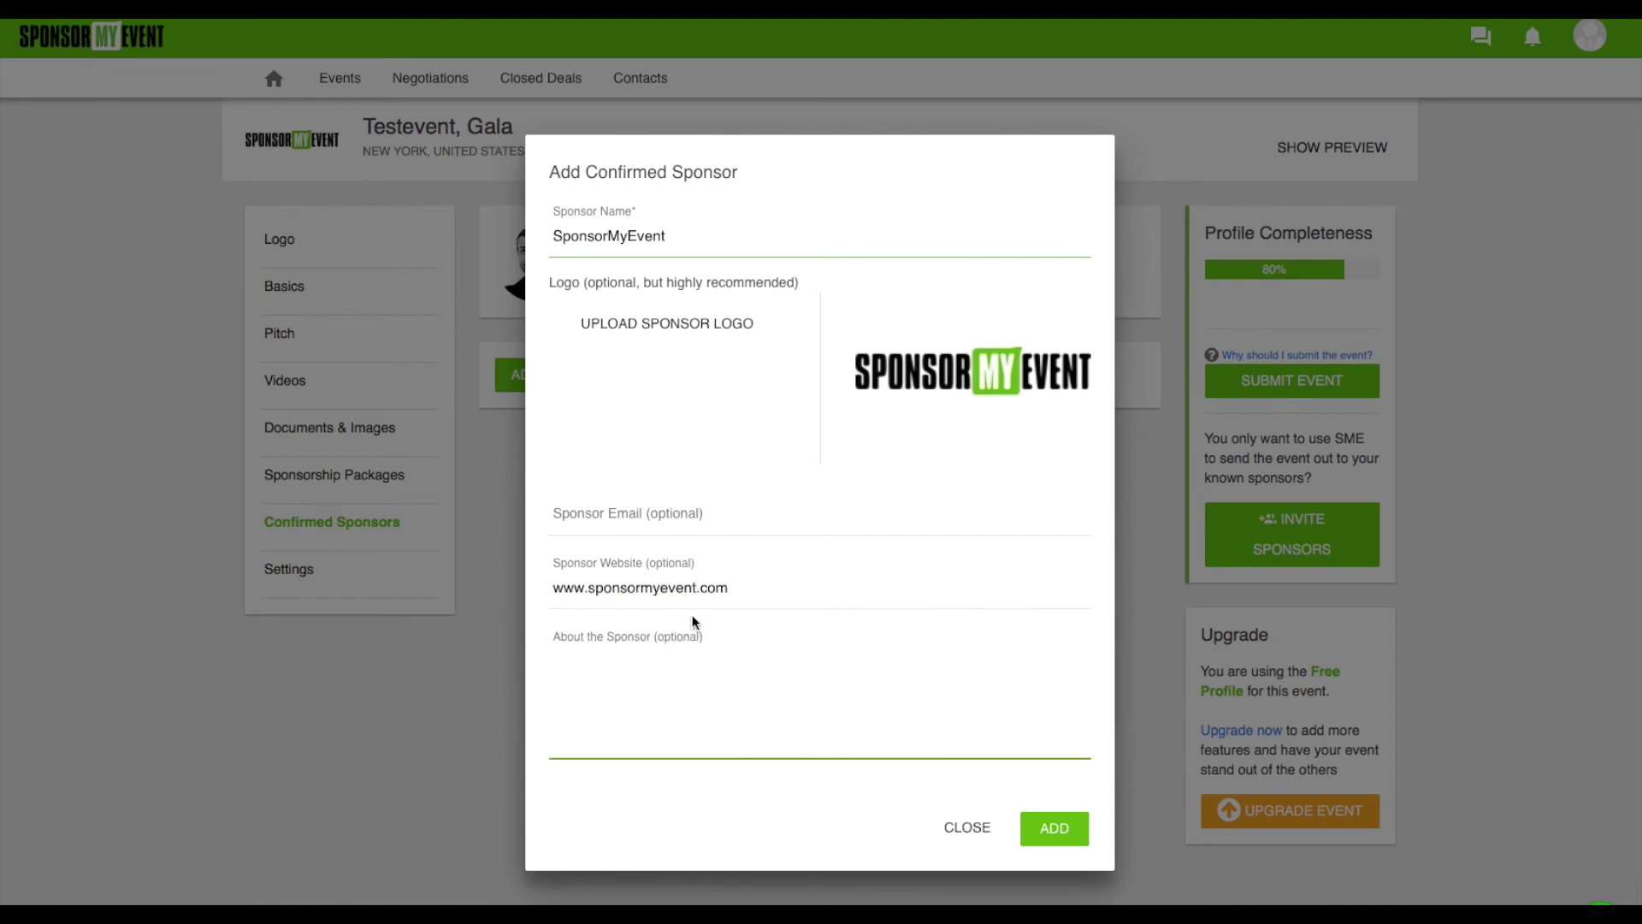
left_click(1059, 821)
left_click(289, 574)
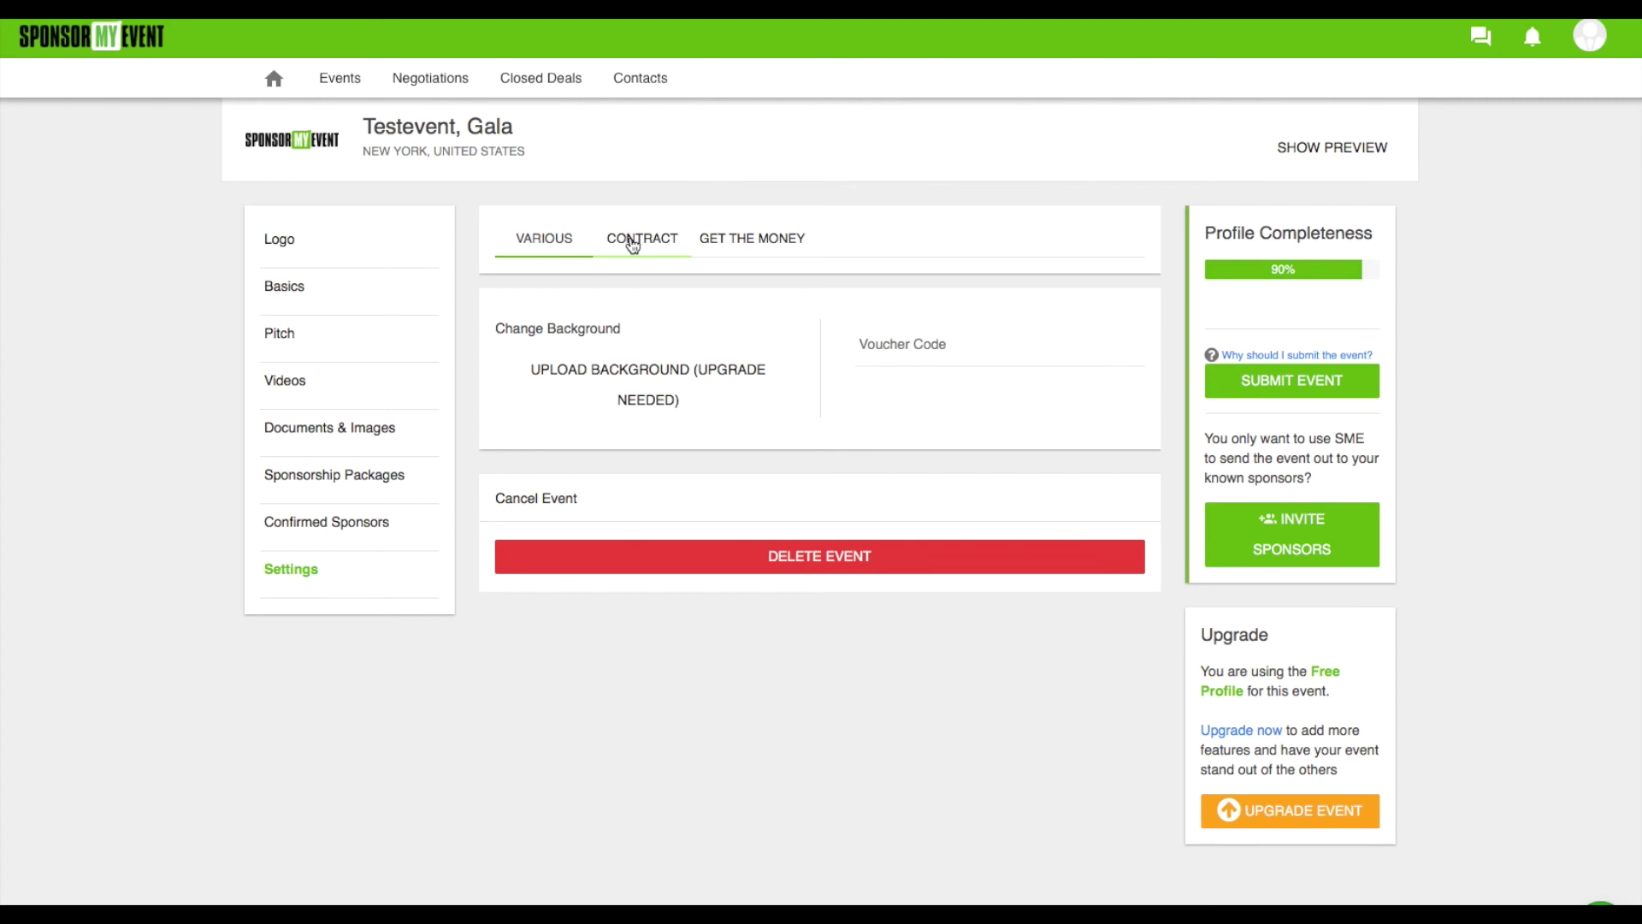
Show the Sponsoring Agreement template under the Settings Contract tab
left_click(639, 241)
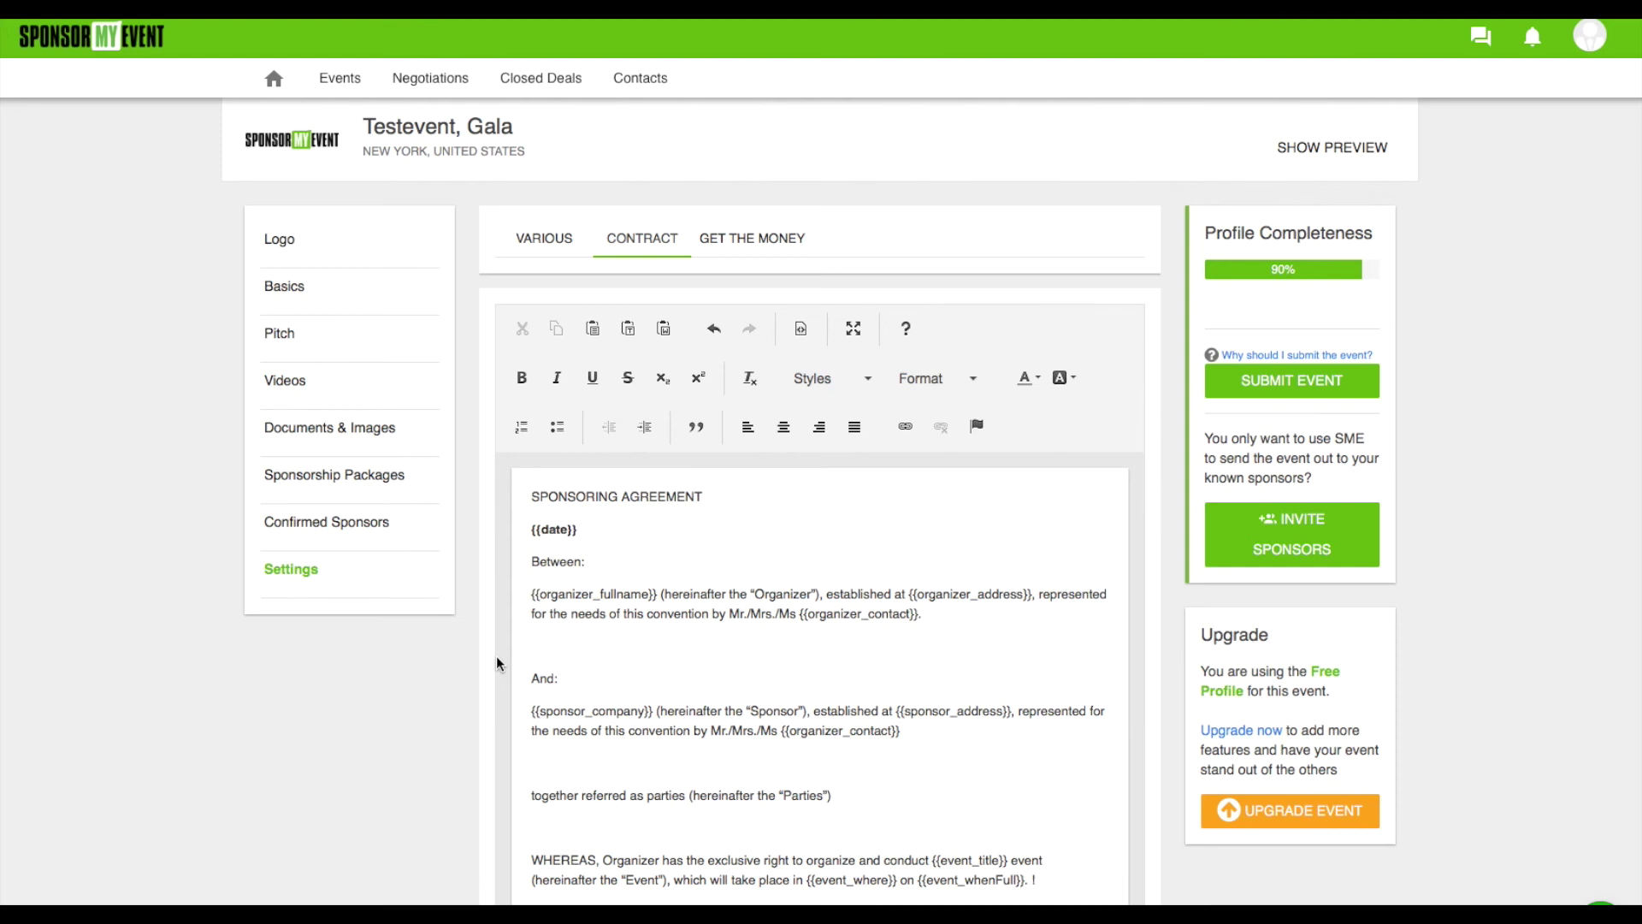
Look over the contract template, then switch to the Get the Money tab for Stripe setup
scroll(496, 655, "down", 2)
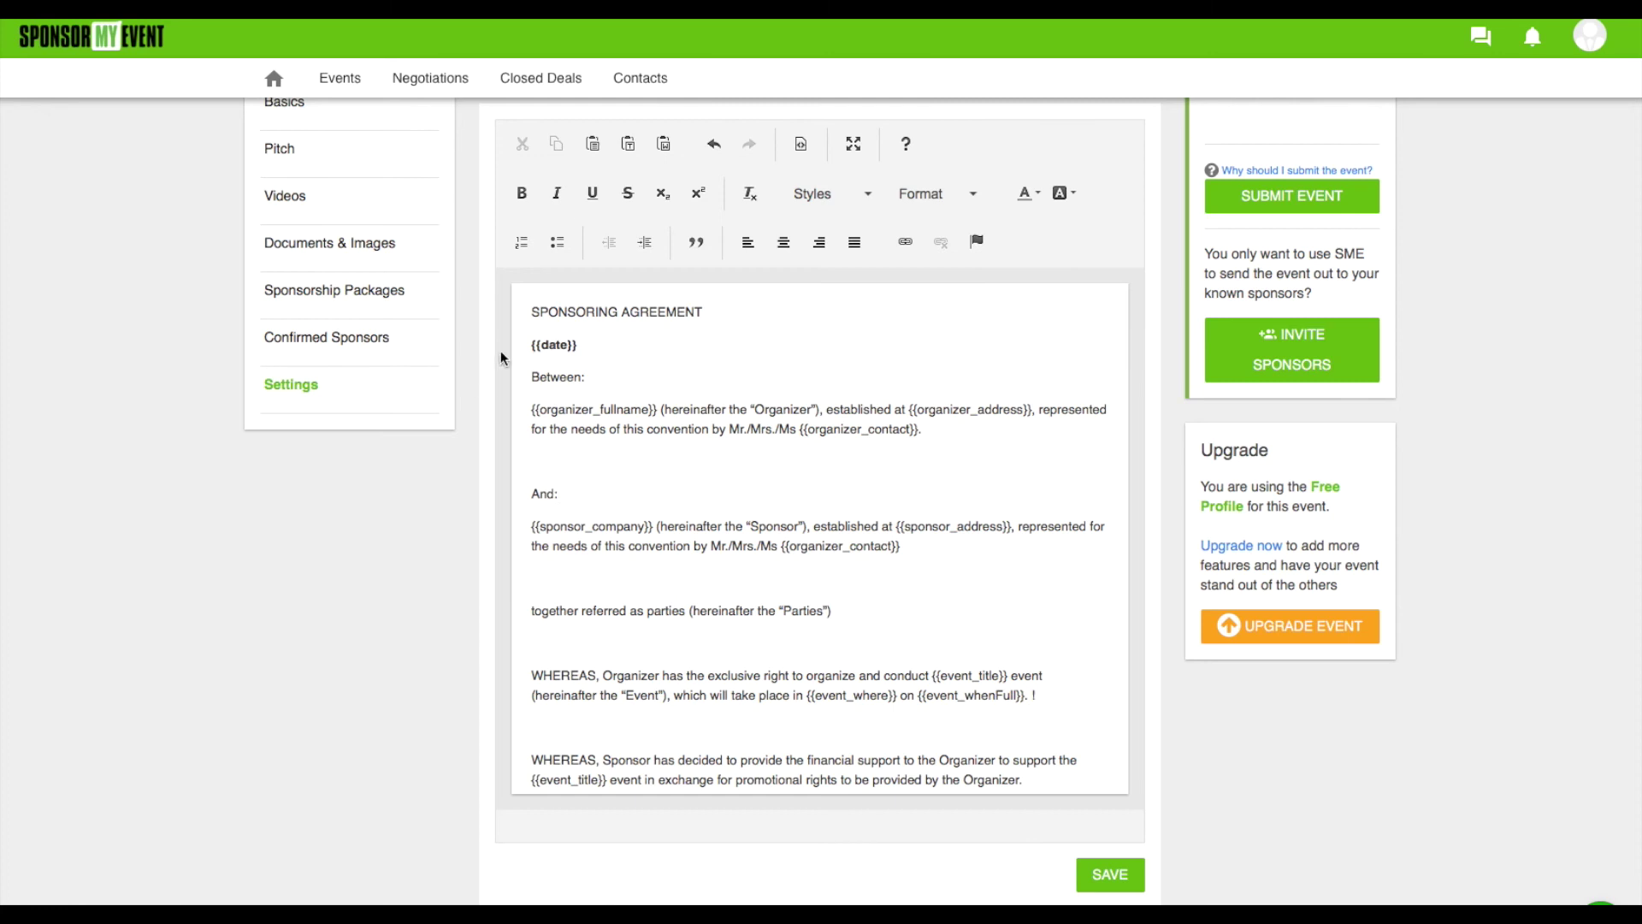
scroll(501, 358, "up", 3)
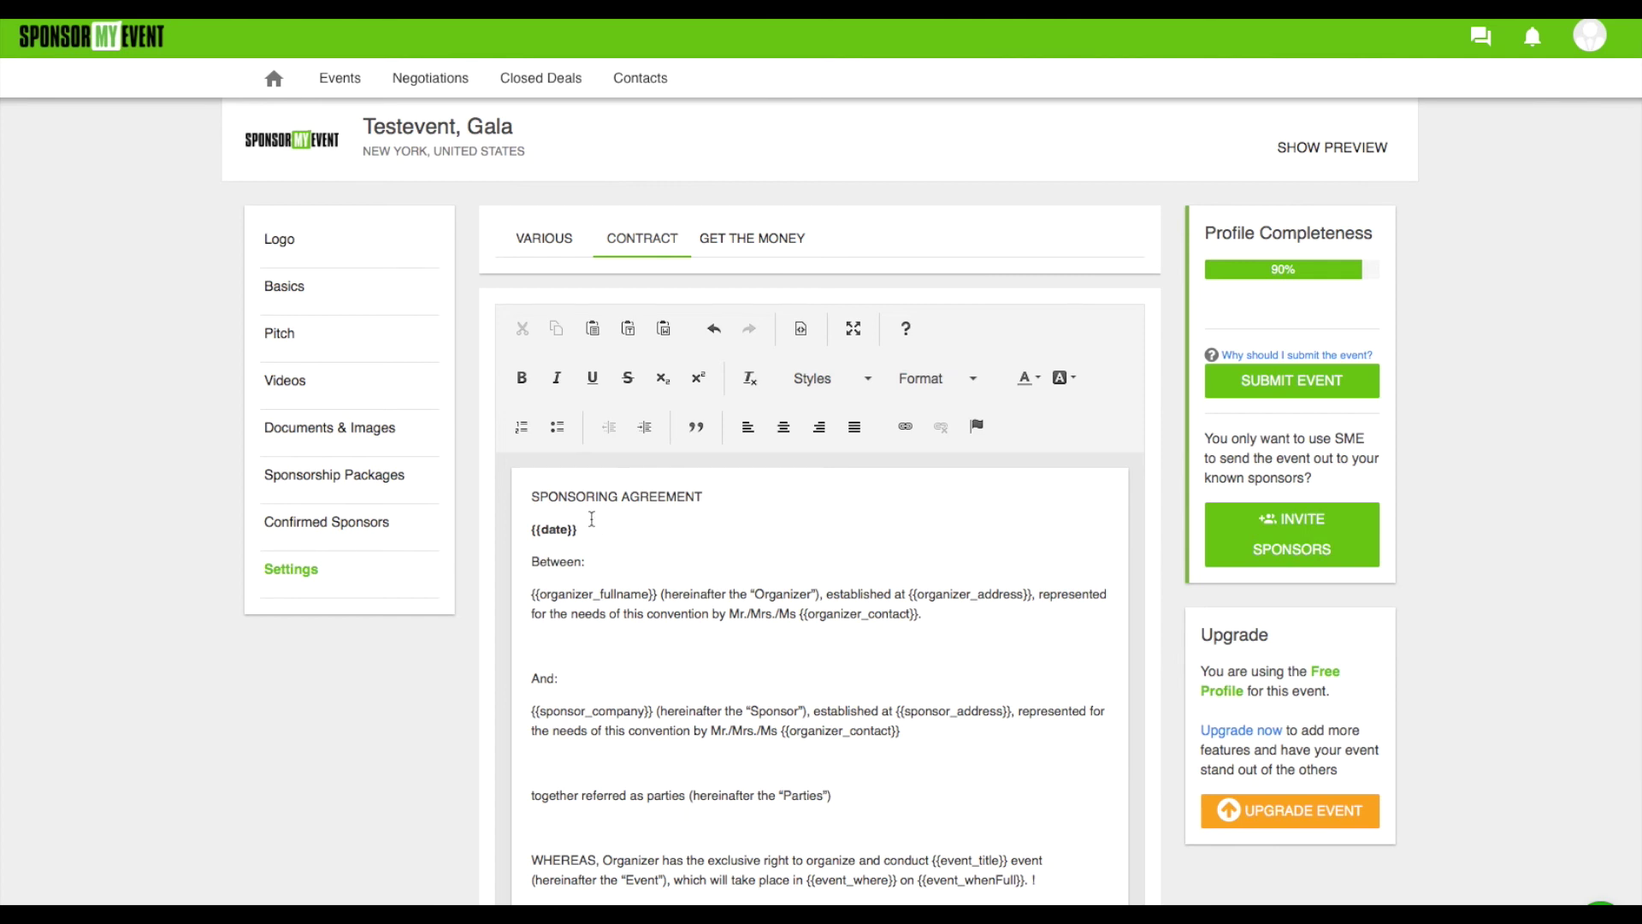
left_click(756, 244)
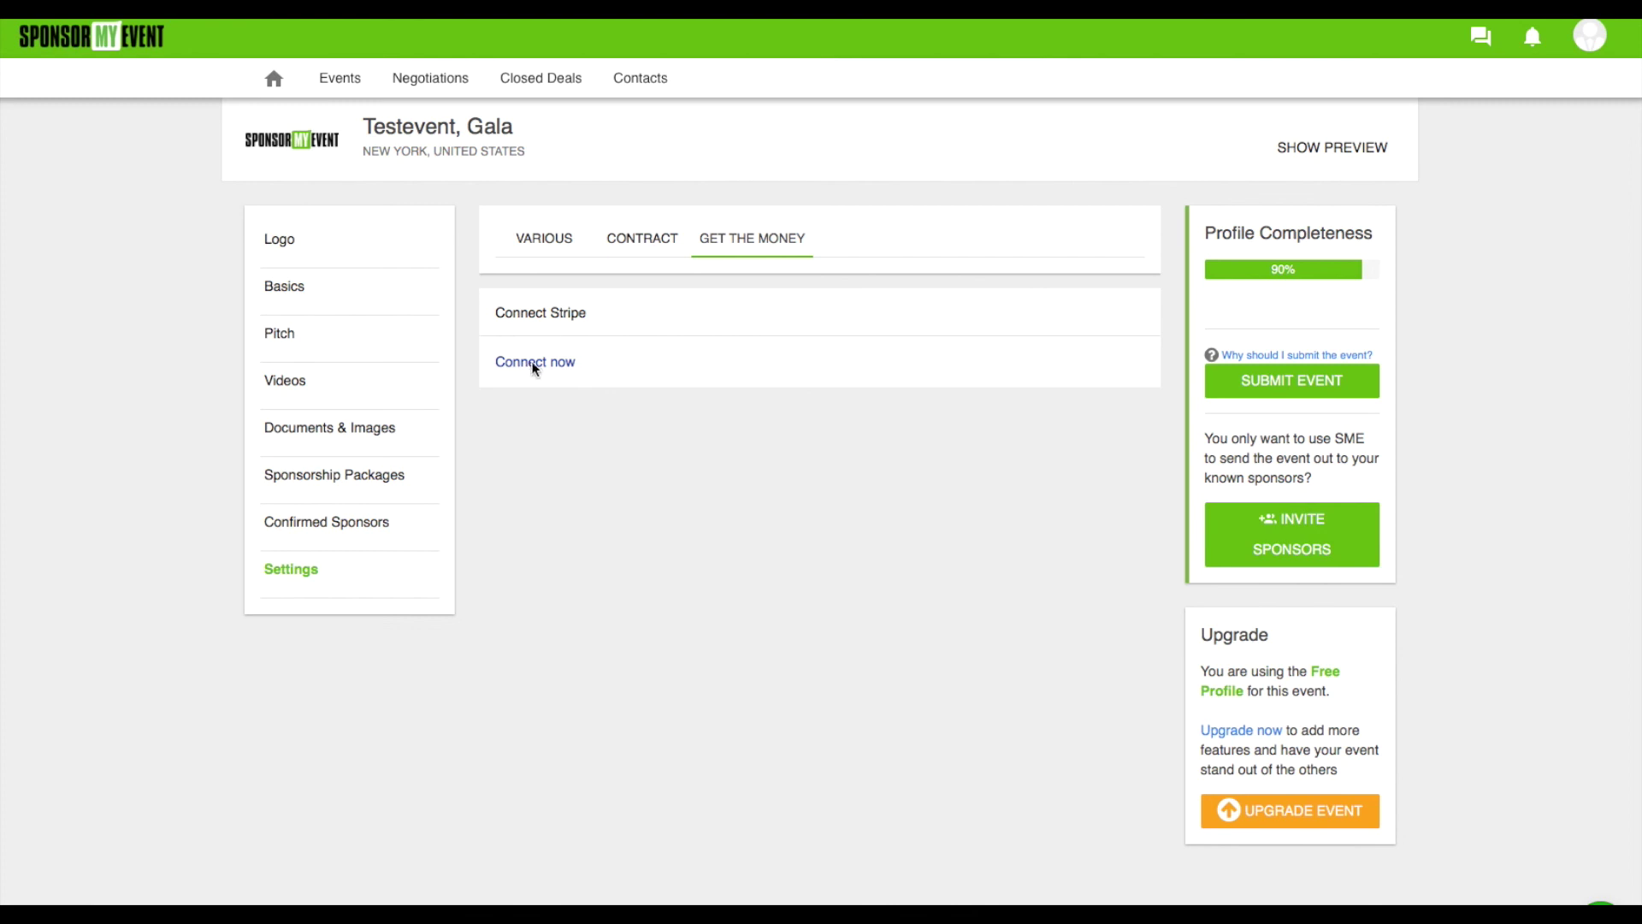
left_click(532, 363)
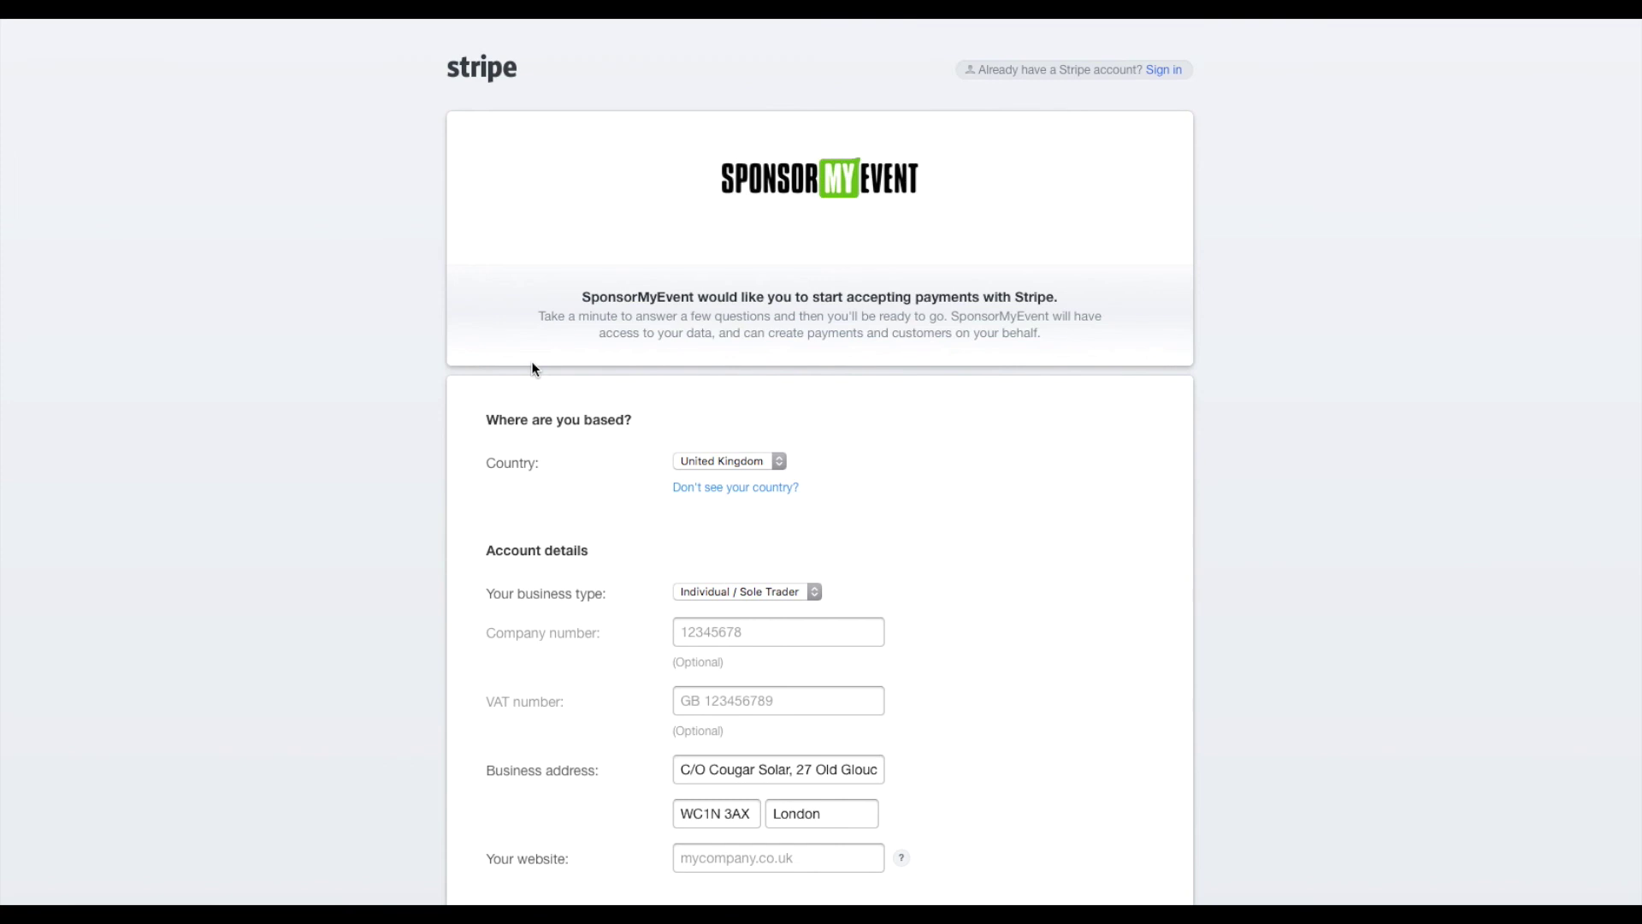
scroll(797, 590, "down", 7)
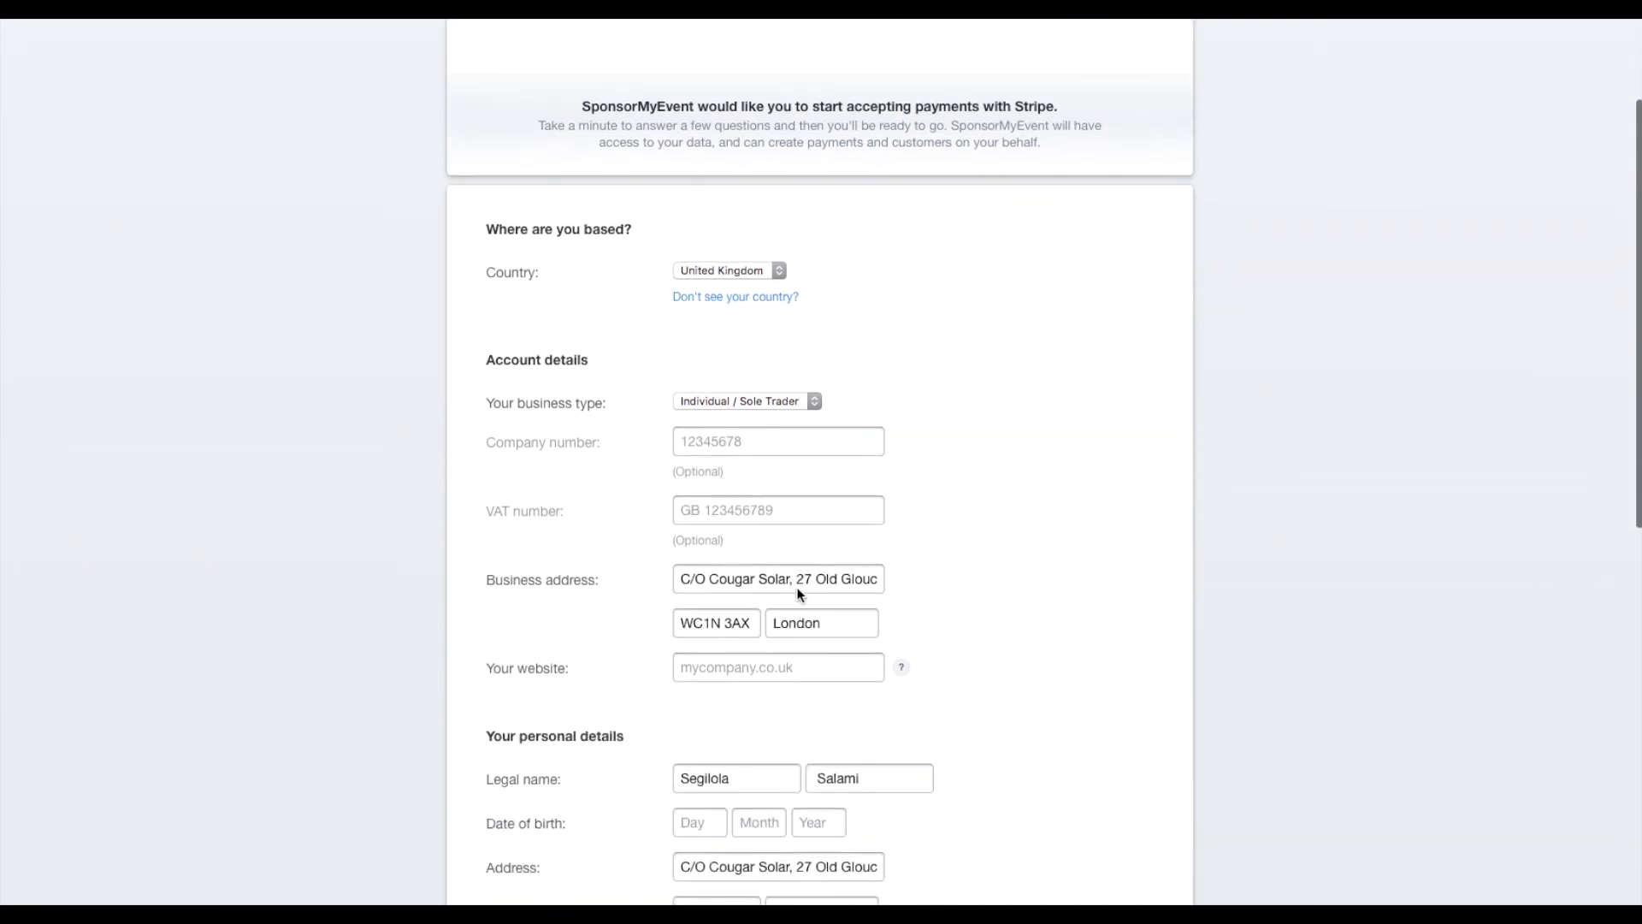
scroll(797, 590, "down", 7)
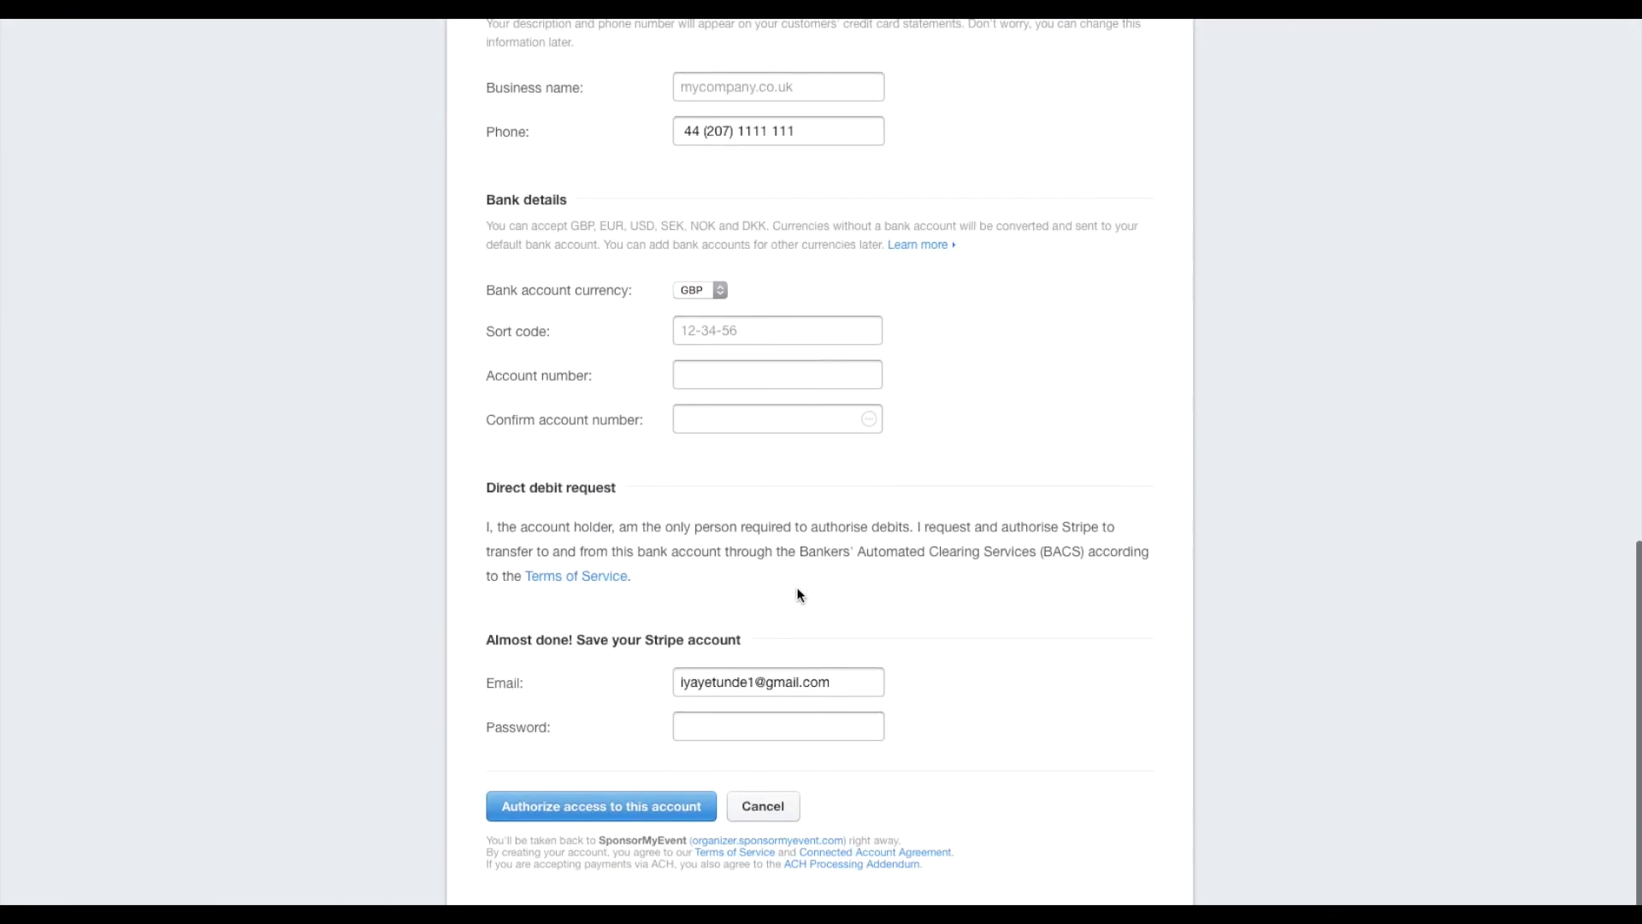
scroll(797, 590, "left", 5)
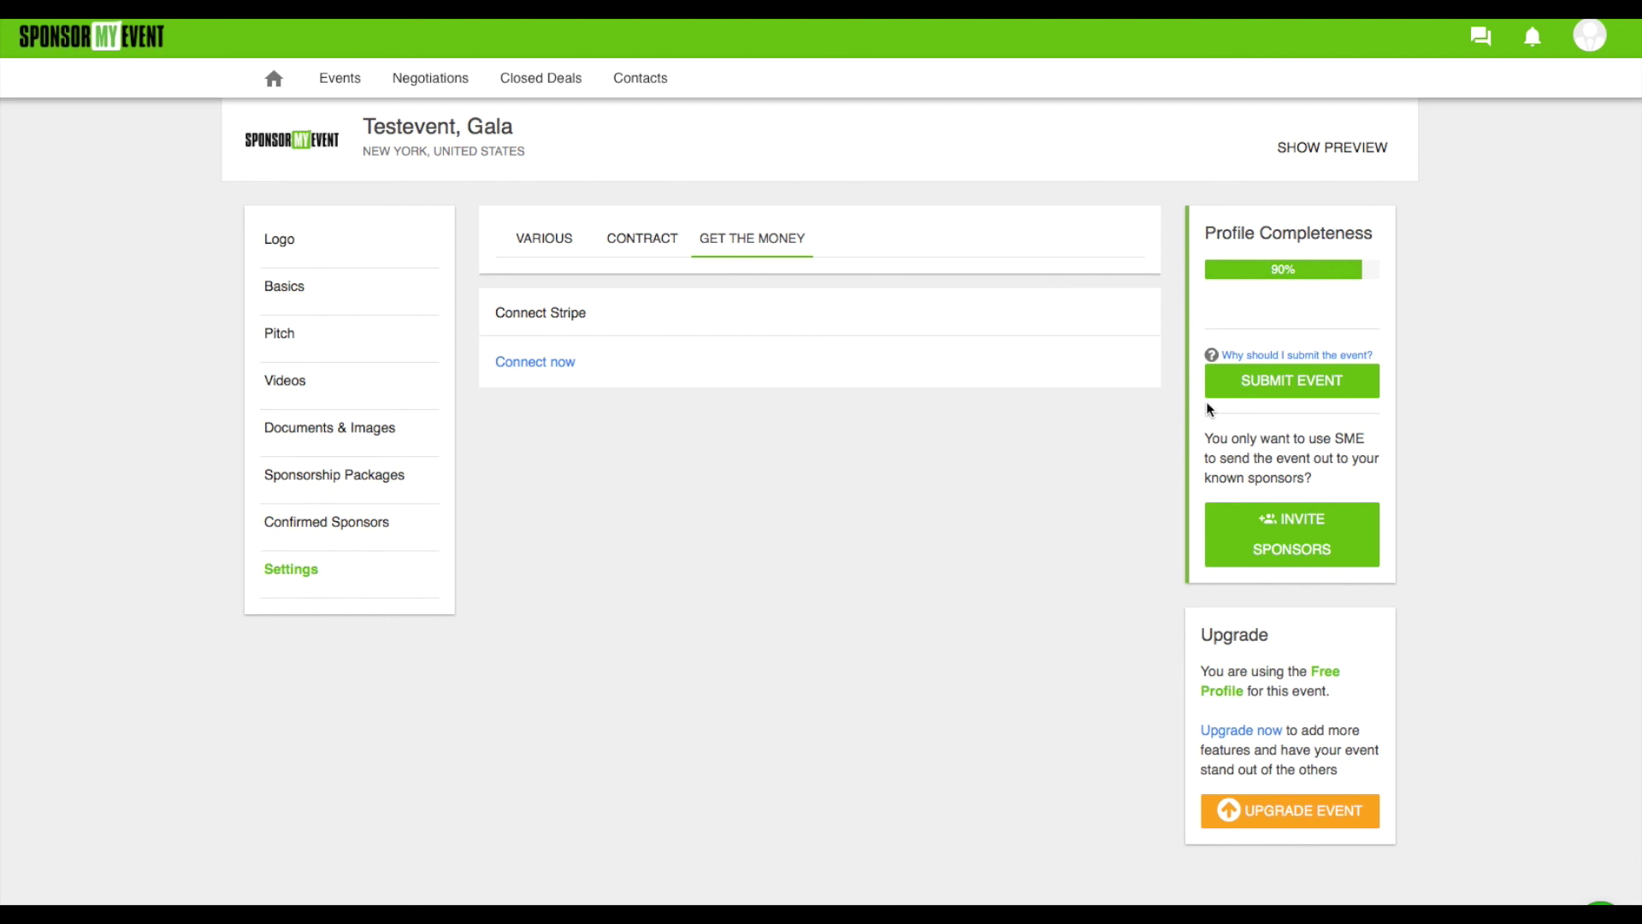
Go to the Invite Sponsors page with its Add Contact and Send Invitations forms
left_click(1294, 534)
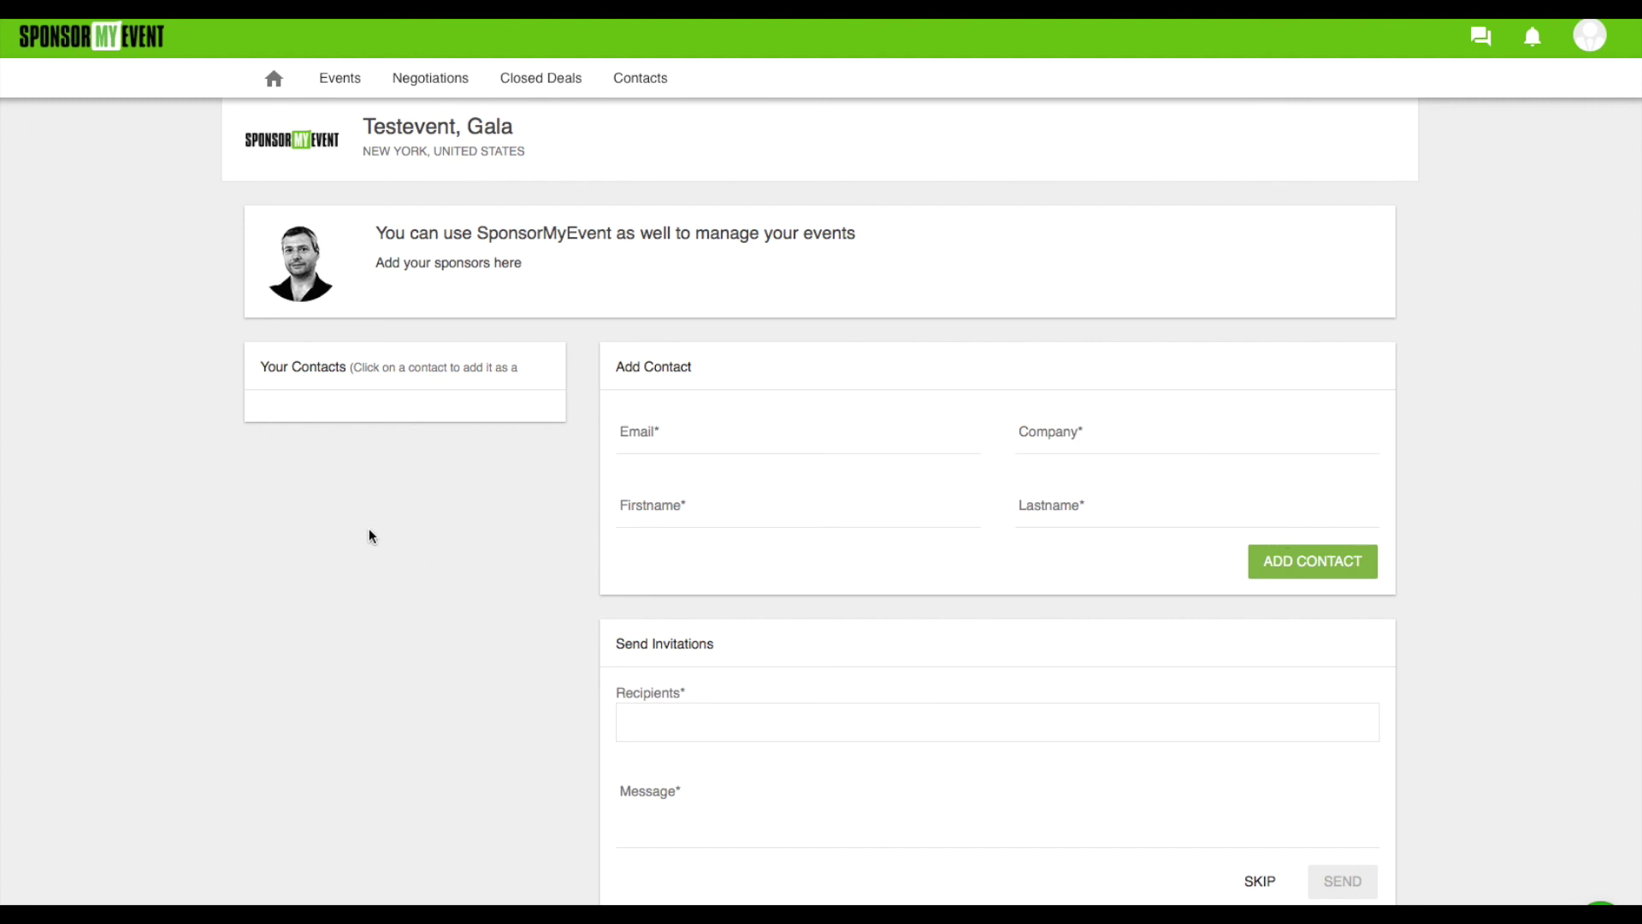
scroll(368, 527, "down", 1)
left_click(713, 389)
left_click(1168, 390)
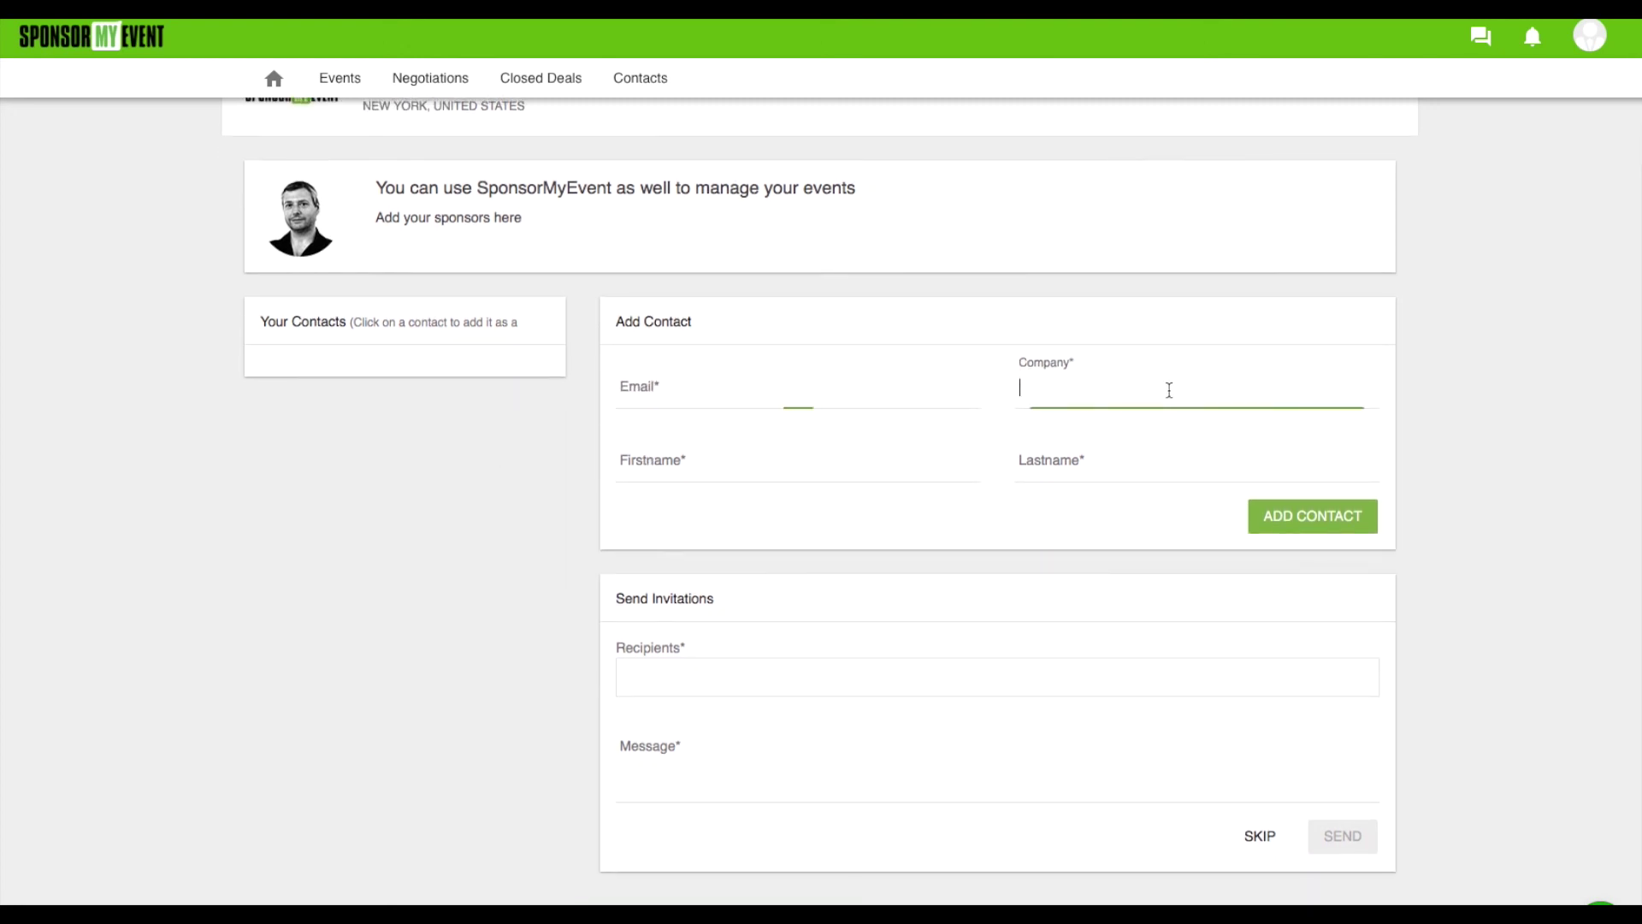
left_click(741, 470)
left_click(1147, 465)
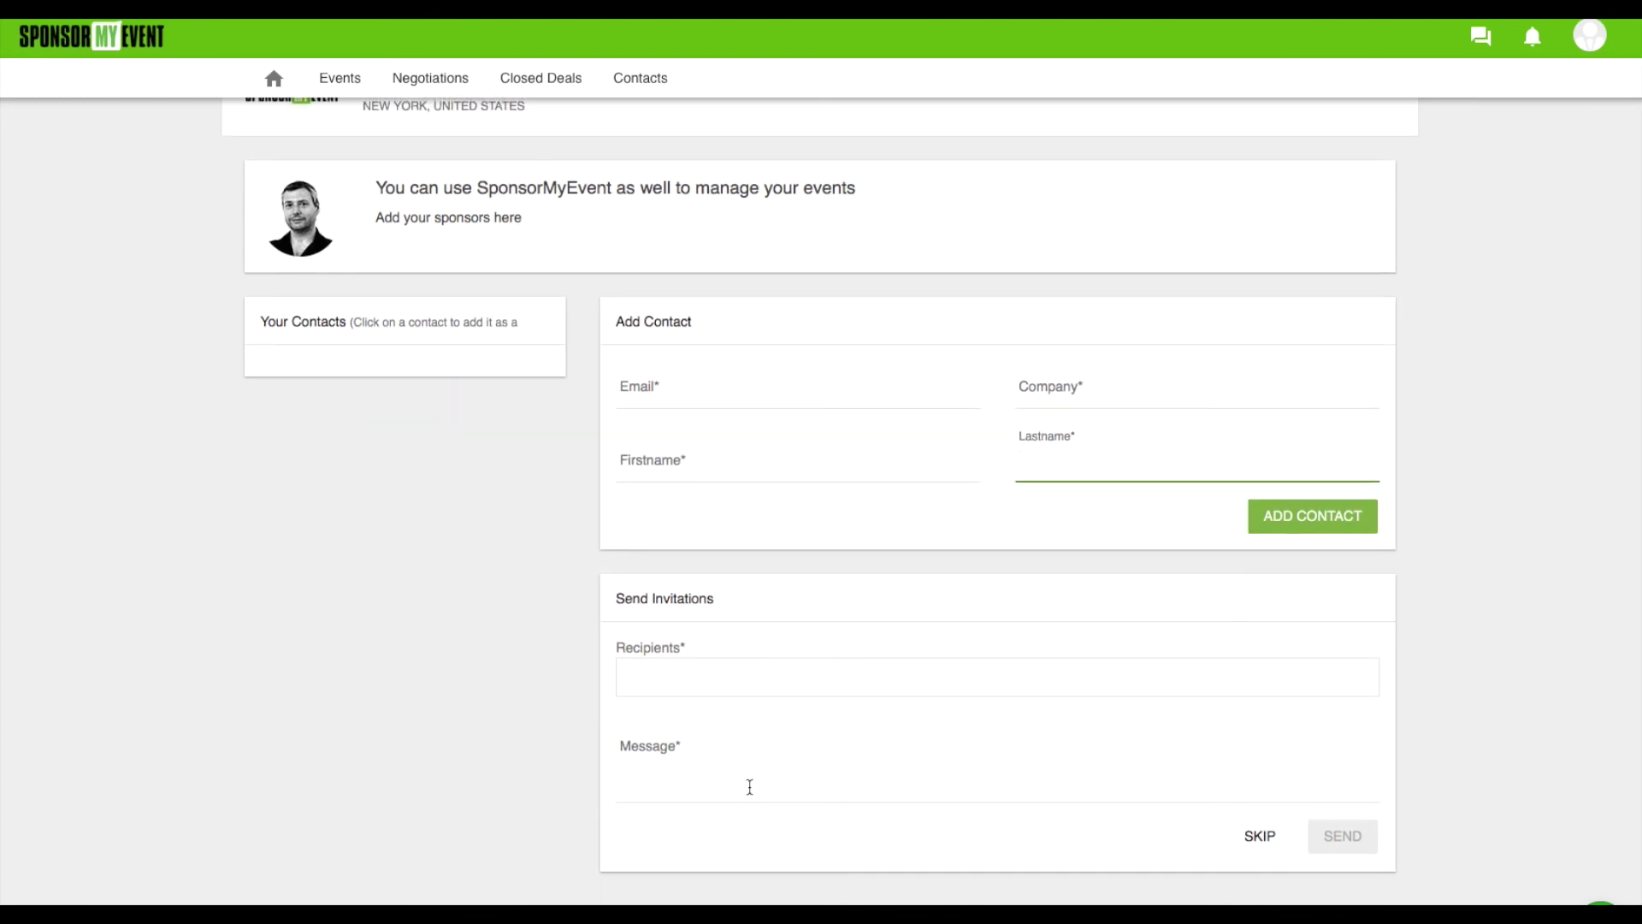
left_click(680, 792)
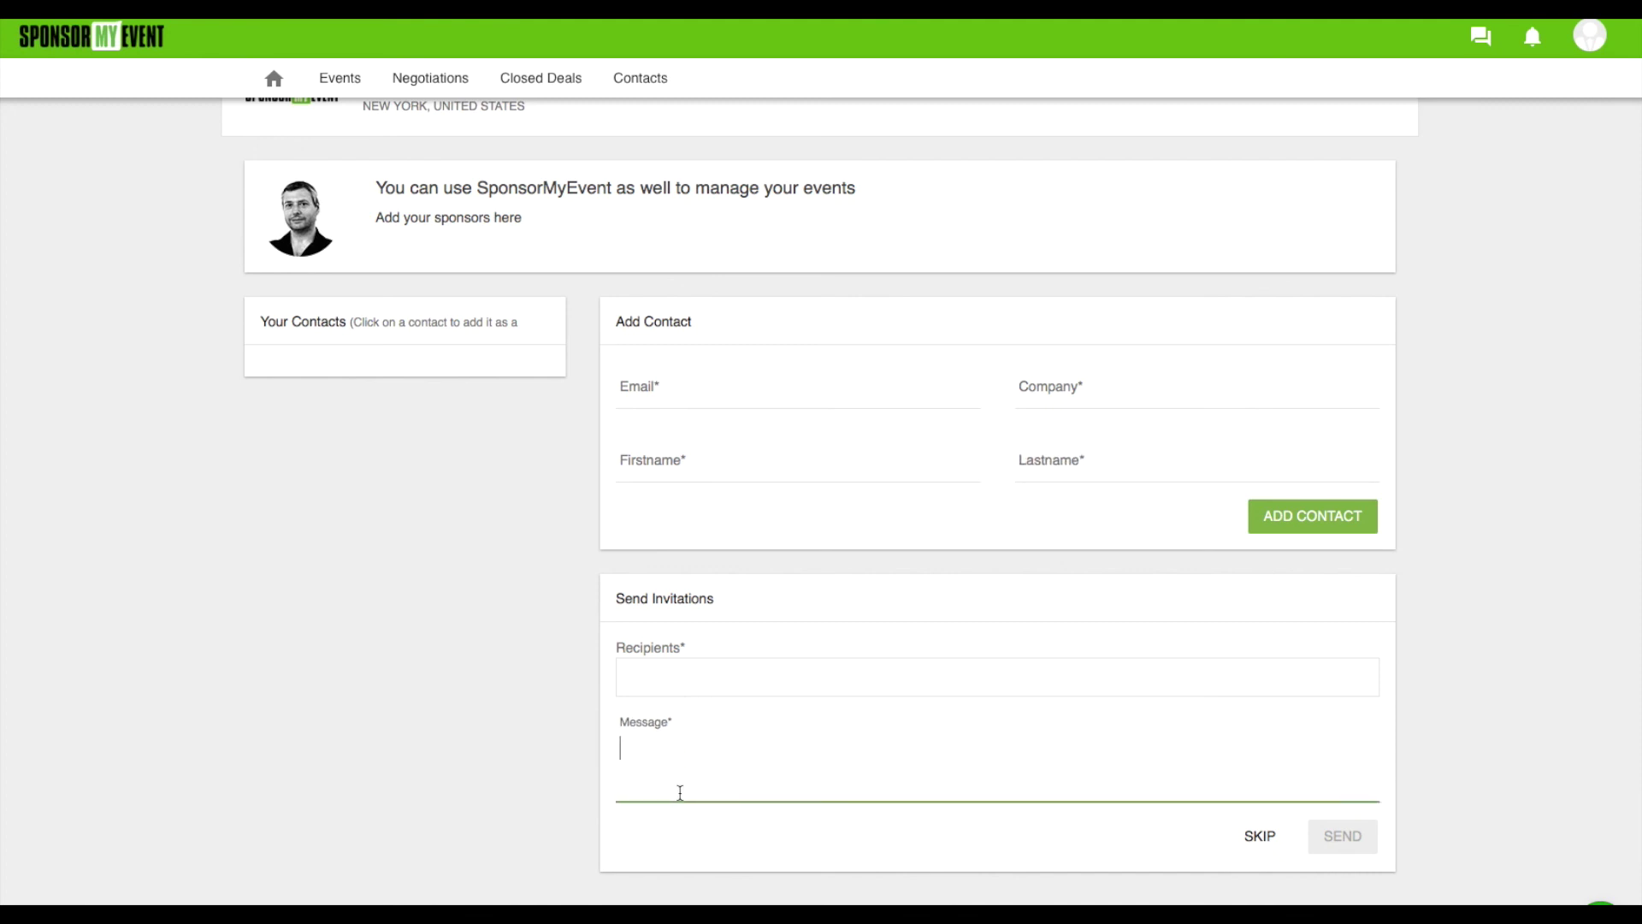
scroll(407, 626, "up", 1)
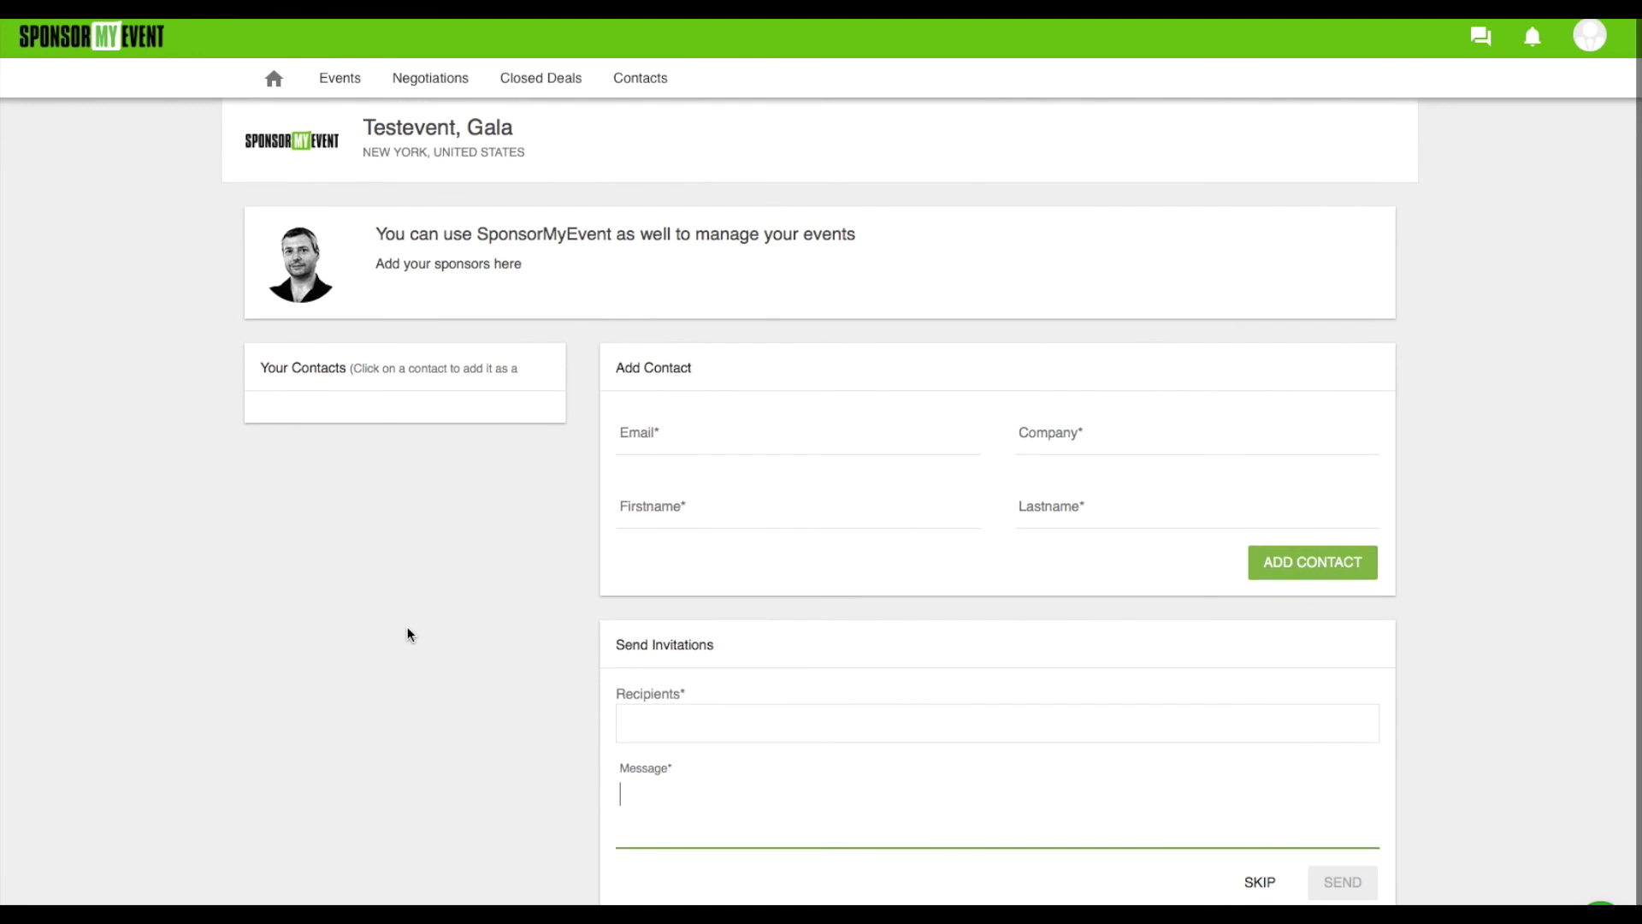